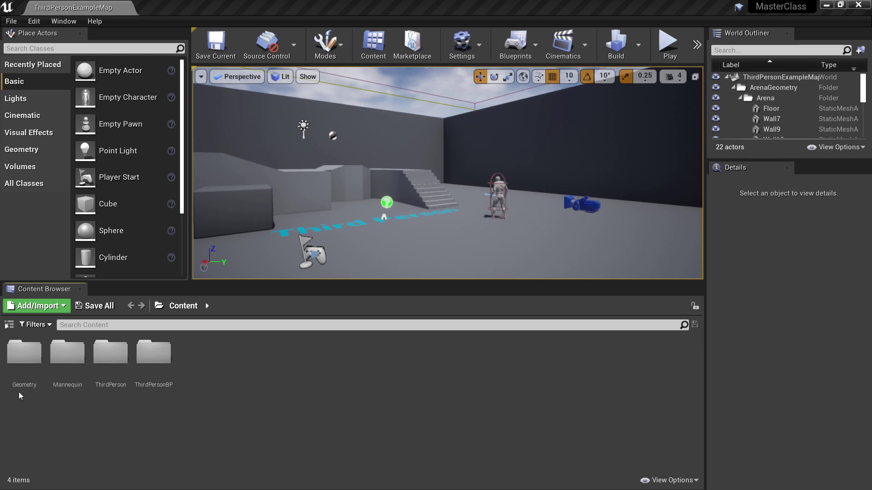
# Select the Geometry and Mannequin folders in the Content Browser, then clear the selection
pyautogui.click(24, 359)
pyautogui.click(64, 363)
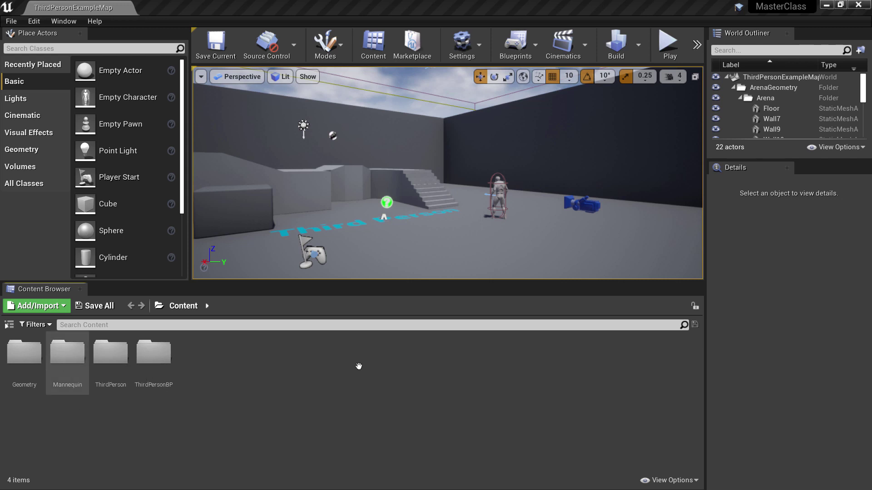
pyautogui.click(358, 366)
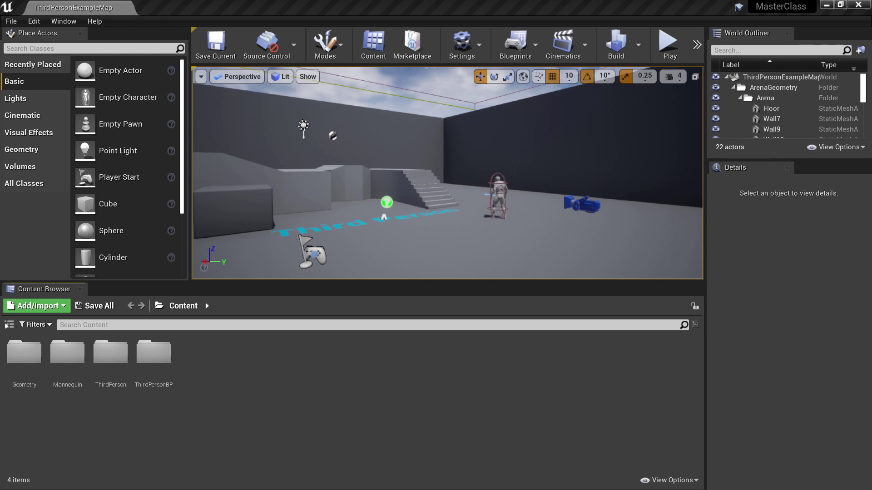
# Inspect the ThirdPersonCharacter and Wall11 in the level, then open the Mannequin folder
pyautogui.moveTo(586, 240); pyautogui.dragTo(581, 208)
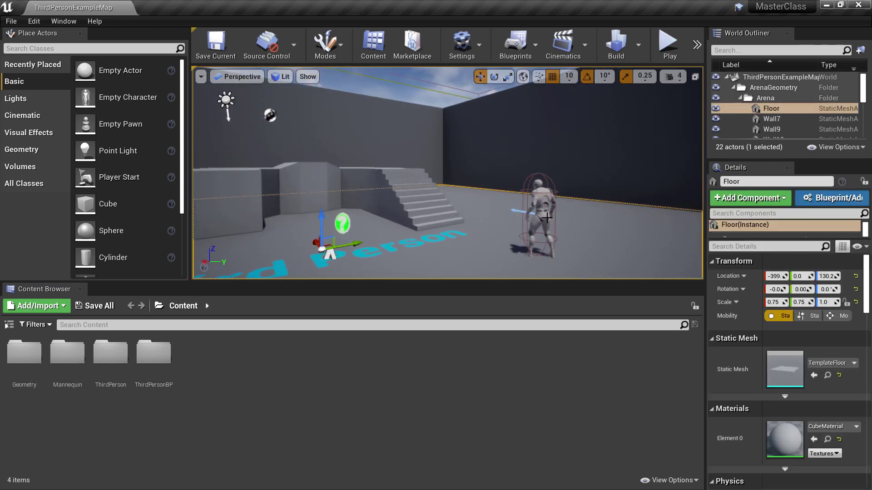
pyautogui.moveTo(586, 240); pyautogui.dragTo(587, 259)
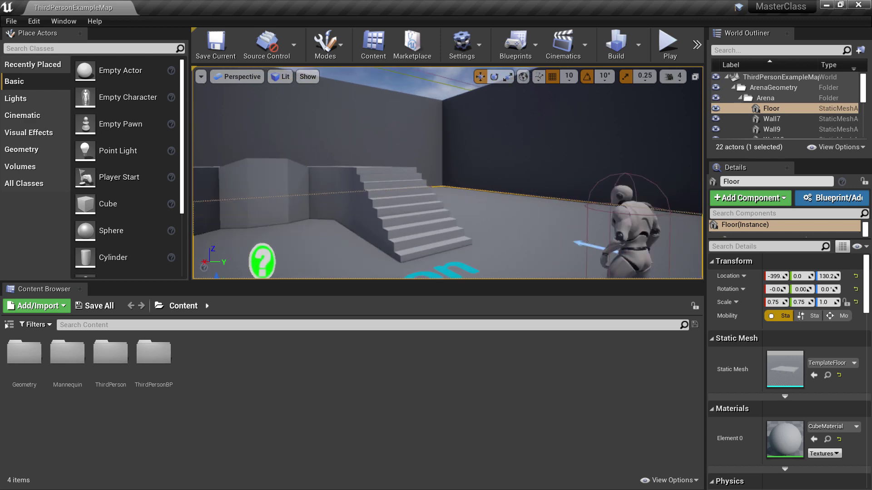
pyautogui.click(620, 233)
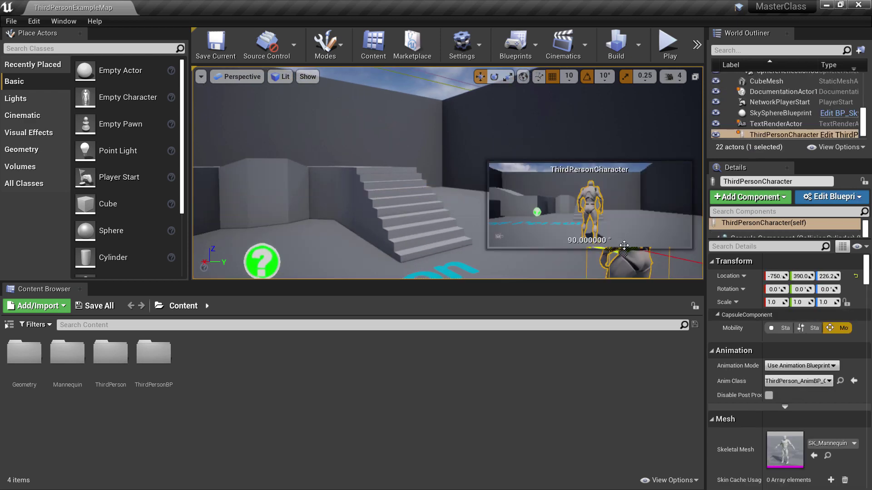
pyautogui.click(460, 182)
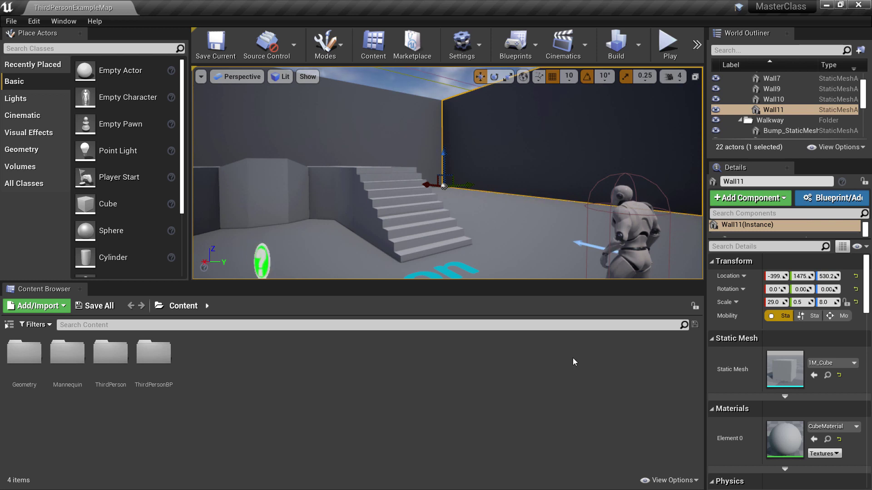
pyautogui.doubleClick(67, 354)
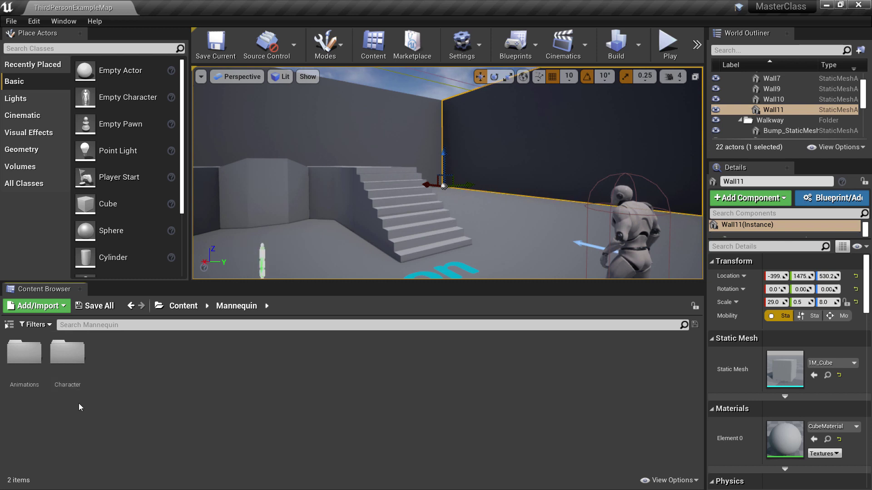
# Browse into Character > Mesh and open SK_Mannequin_Female in the mesh editor
pyautogui.doubleClick(67, 354)
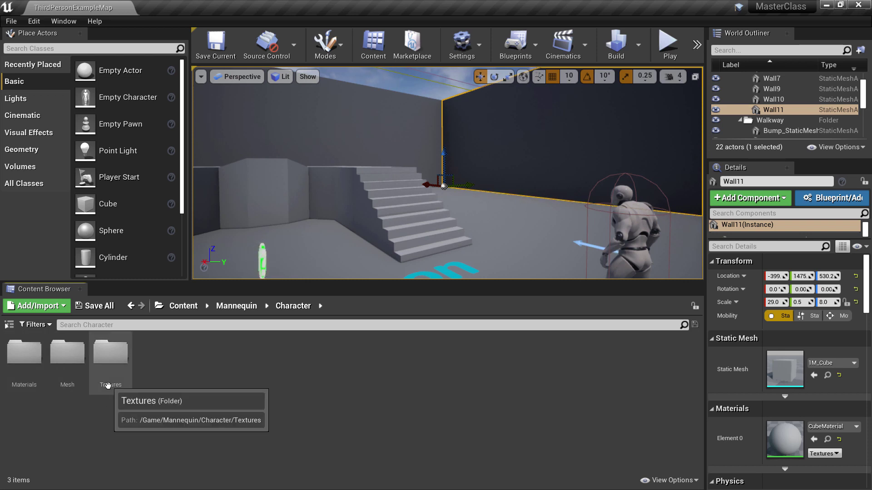
pyautogui.doubleClick(68, 356)
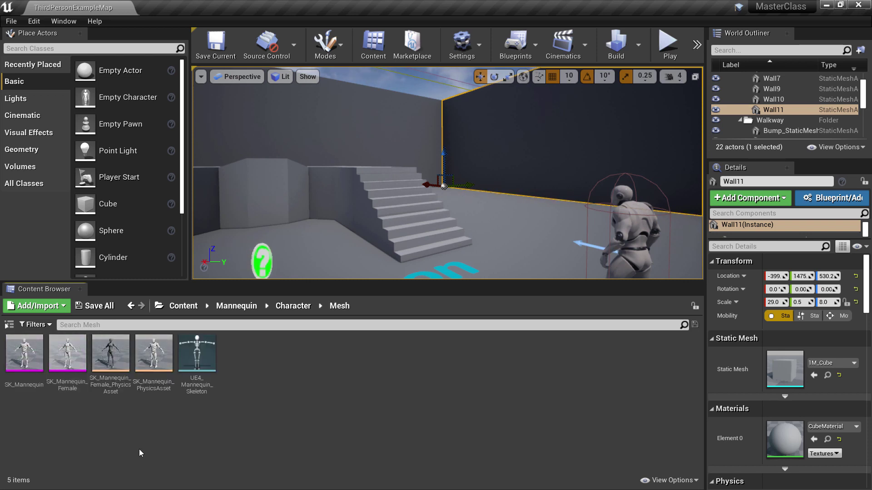
pyautogui.moveTo(52, 385)
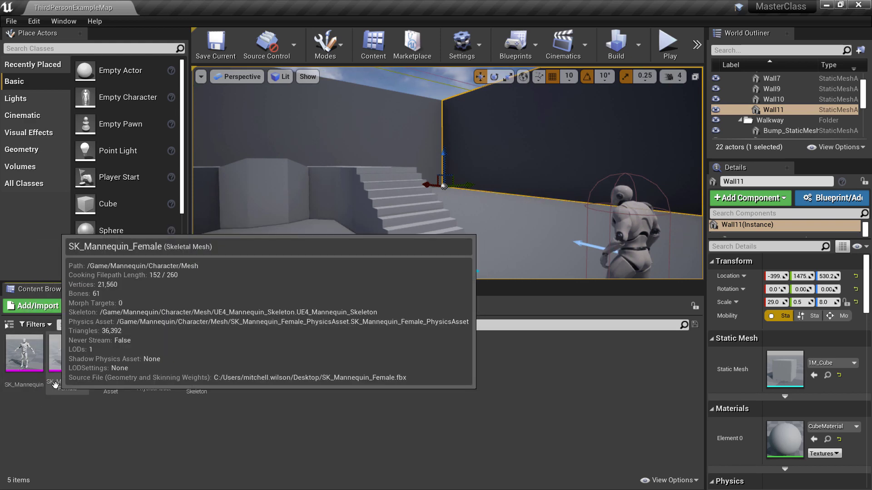
pyautogui.click(67, 368)
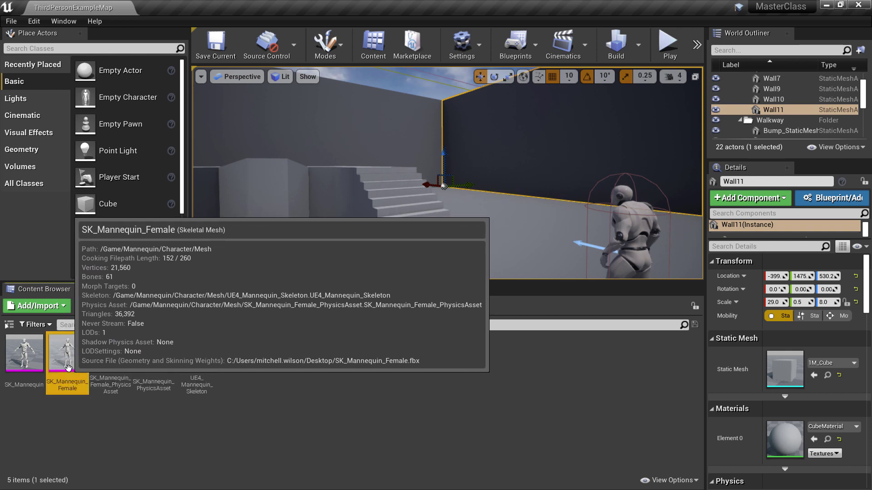
pyautogui.doubleClick(68, 368)
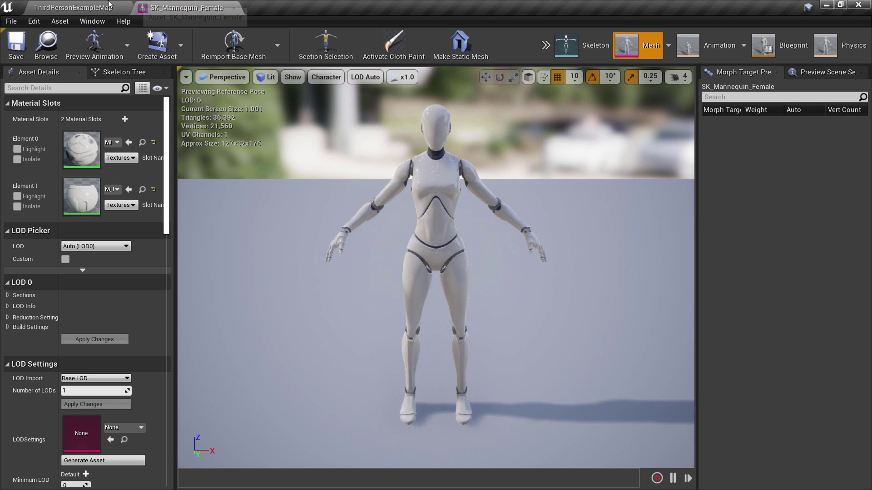
# Open SK_Mannequin in its editor and switch between both mesh editors and the level map
pyautogui.click(109, 5)
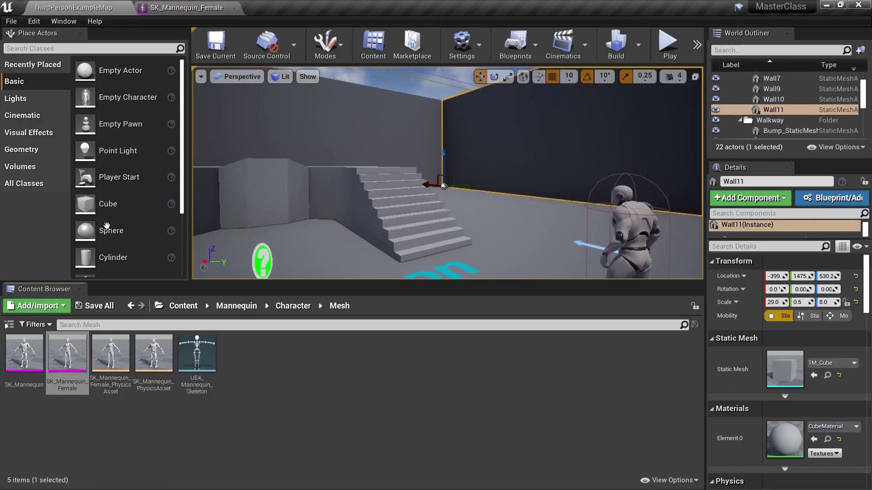
pyautogui.doubleClick(26, 354)
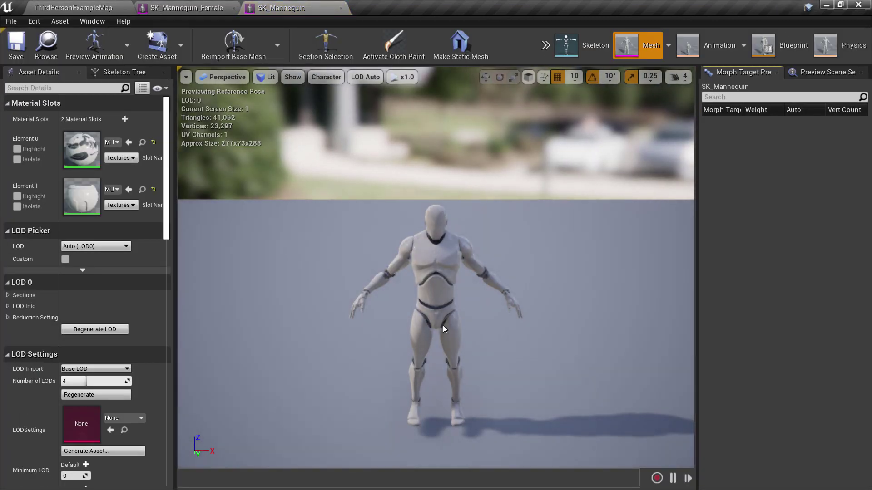
pyautogui.click(191, 9)
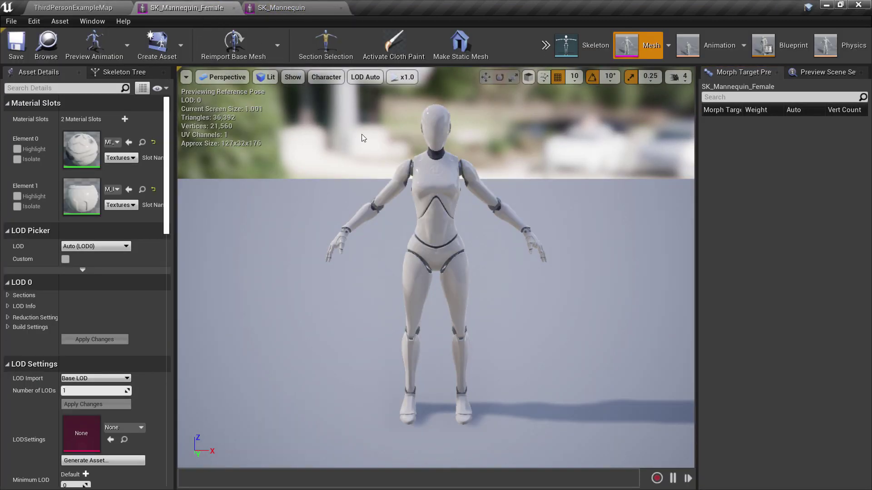
pyautogui.click(45, 8)
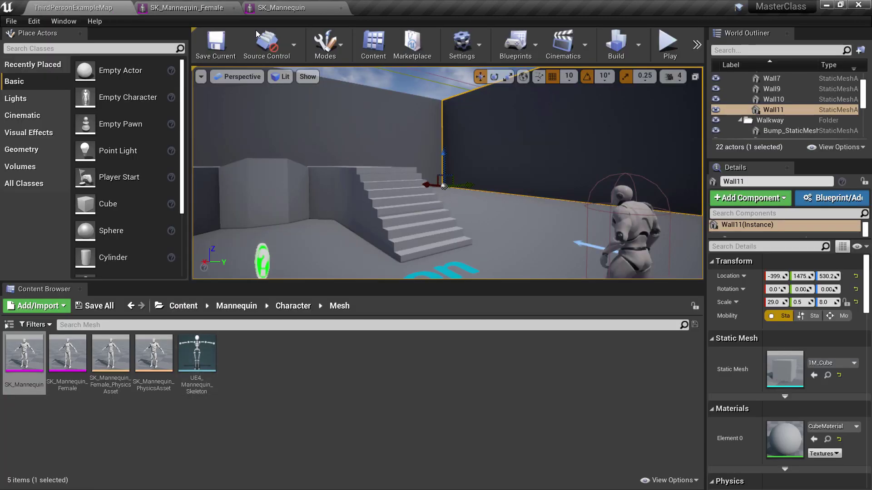
pyautogui.click(281, 8)
pyautogui.click(207, 4)
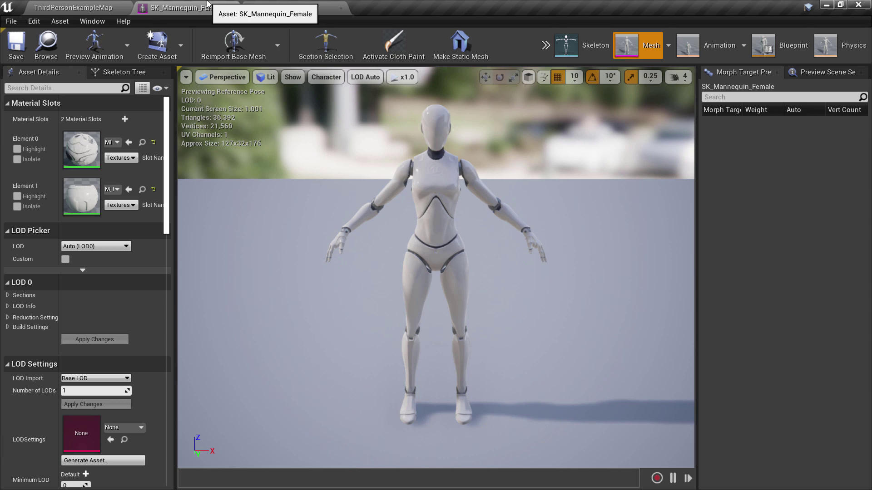
pyautogui.click(73, 8)
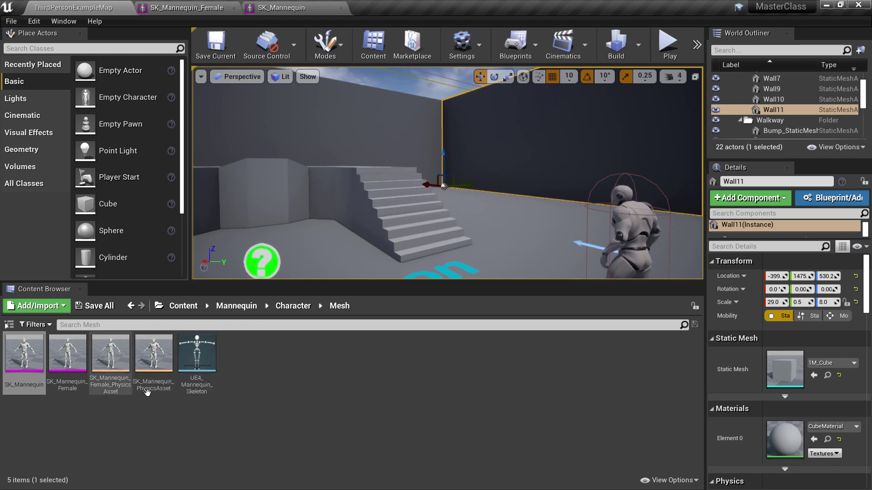
pyautogui.moveTo(147, 392)
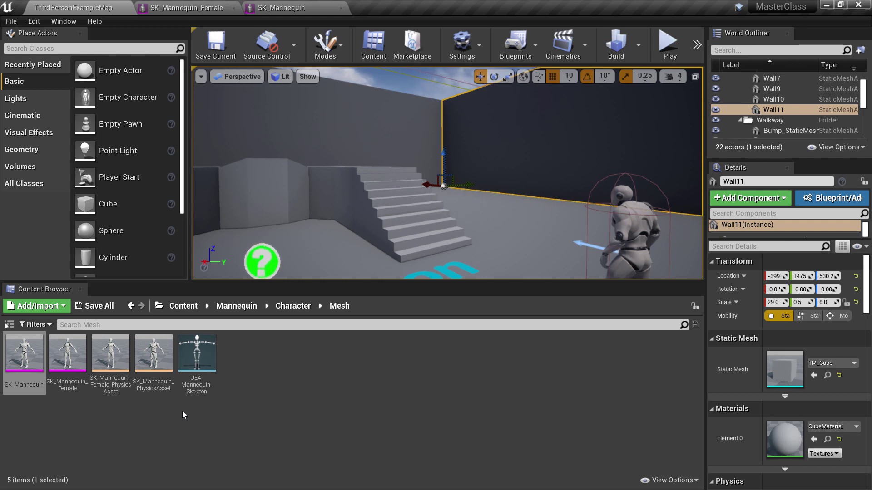
# Open UE4_Mannequin_Skeleton, select its root, pelvis and spine_01 bones, then return to the level map
pyautogui.moveTo(194, 364)
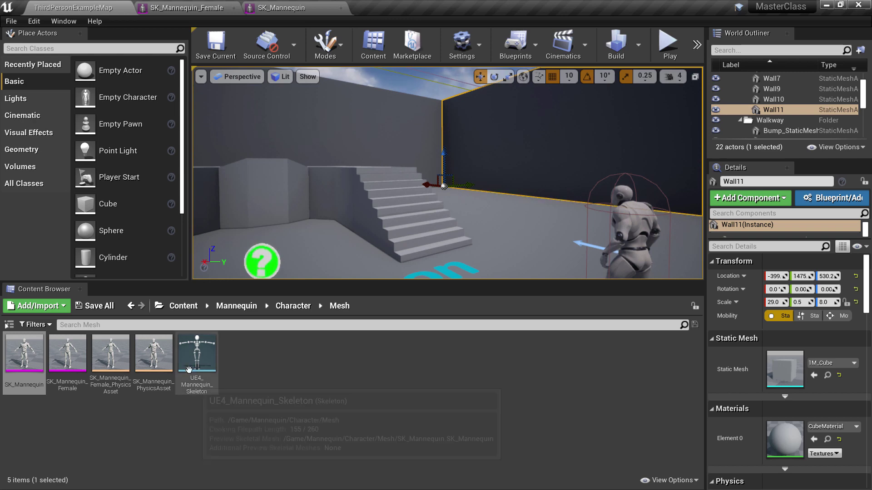
pyautogui.click(195, 365)
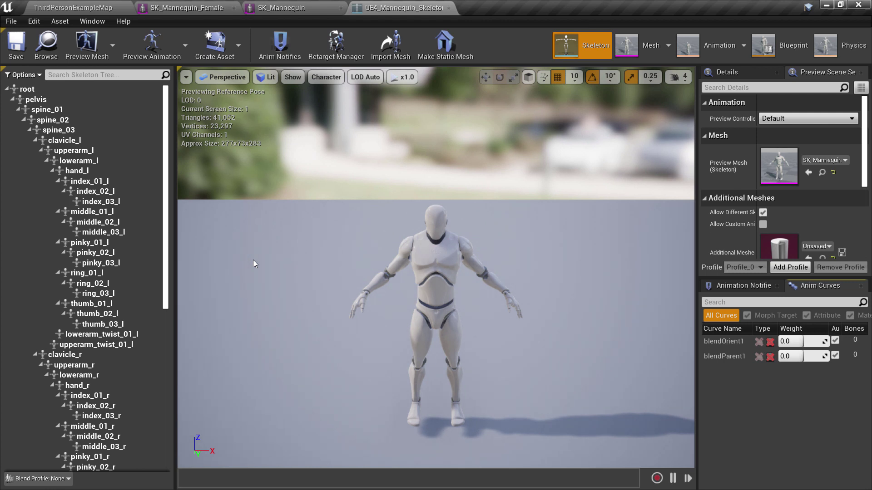
pyautogui.click(28, 90)
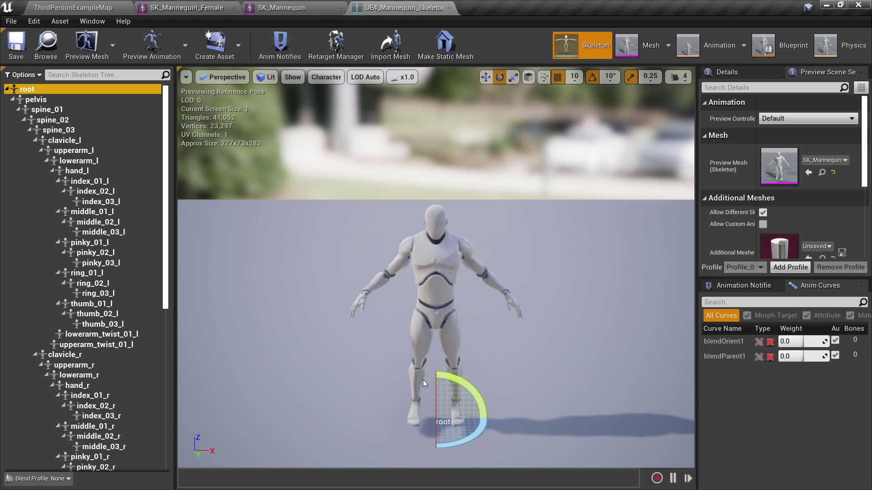
pyautogui.click(37, 100)
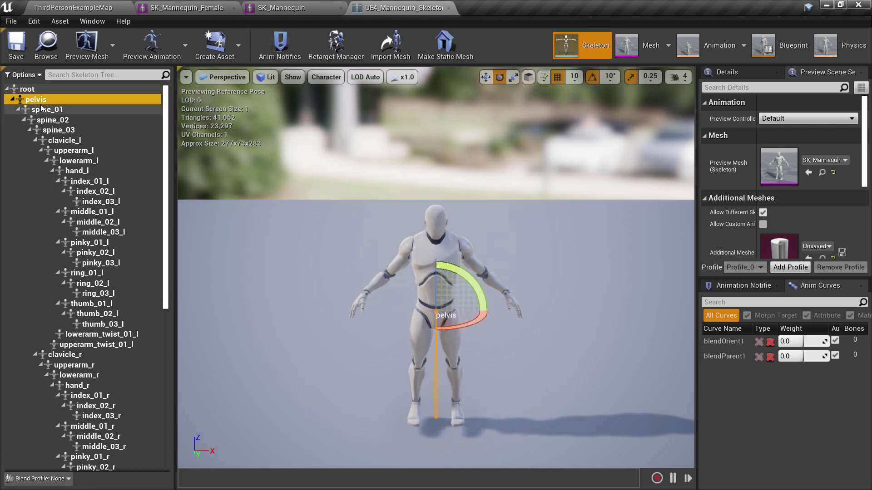
pyautogui.click(42, 109)
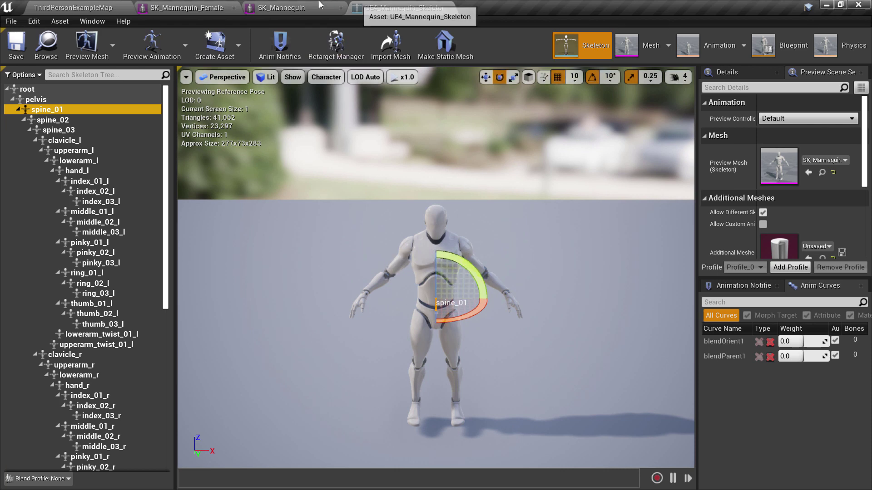
pyautogui.click(93, 6)
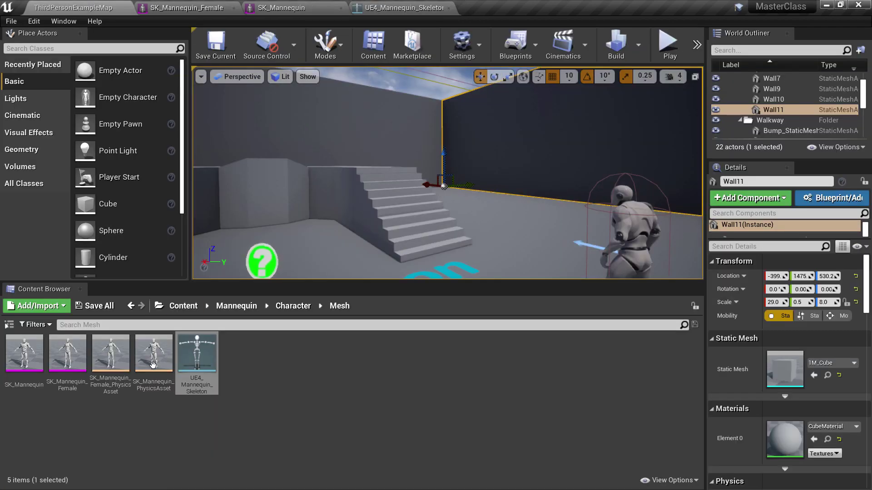
# Open the Textures folder and T_Female_N, then close the texture, skeleton and both mesh editors
pyautogui.click(290, 306)
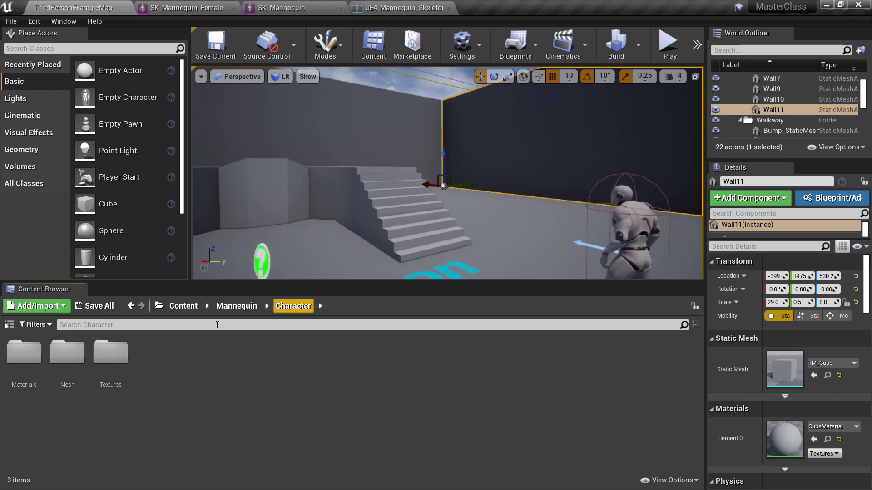
pyautogui.doubleClick(109, 352)
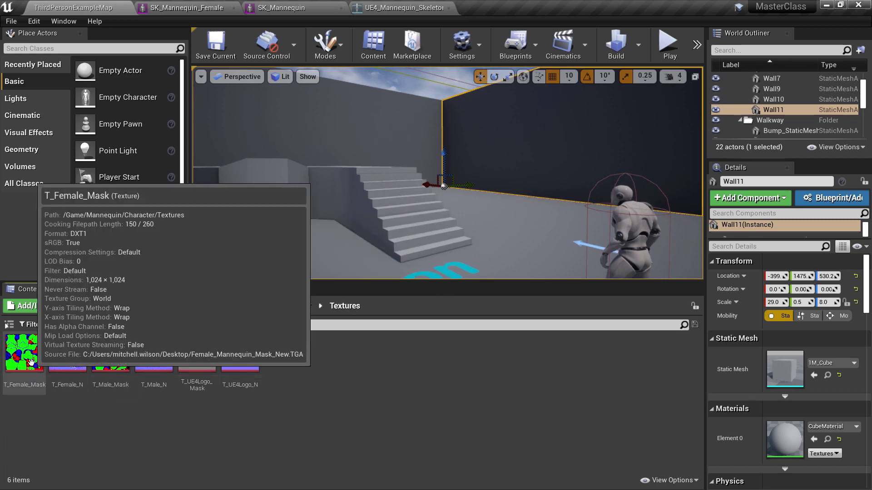
pyautogui.doubleClick(56, 362)
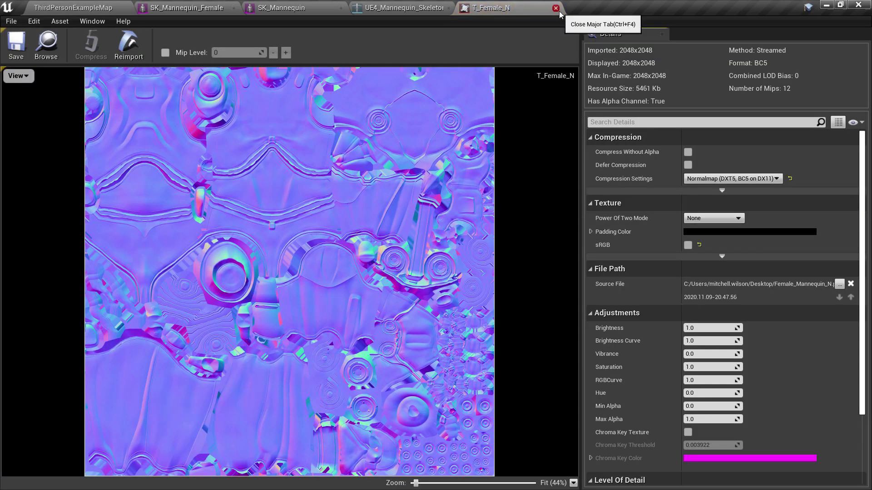
pyautogui.click(556, 9)
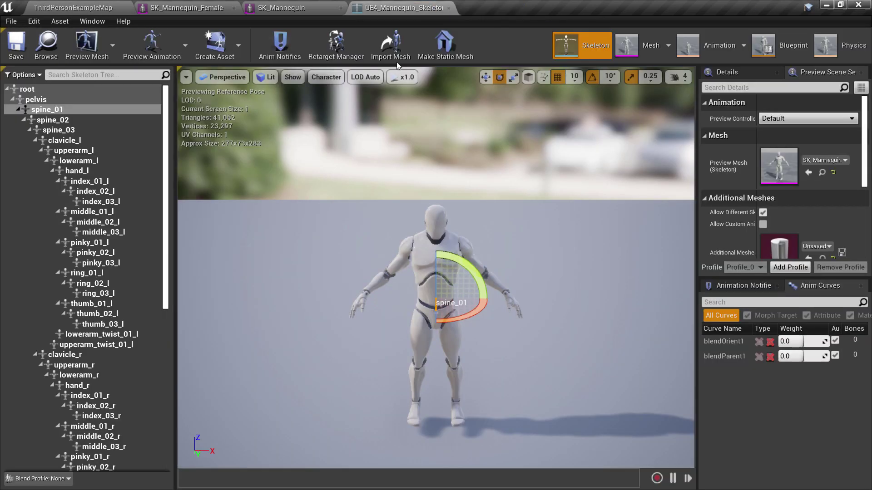
pyautogui.click(449, 8)
pyautogui.click(341, 8)
pyautogui.click(233, 8)
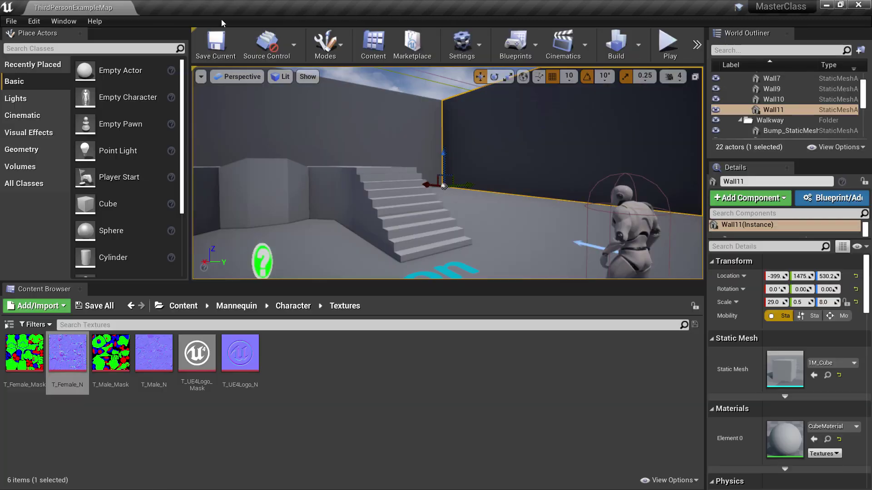
# Inspect the T_UE4Logo_Mask and T_UE4Logo_N textures, closing each editor afterwards
pyautogui.doubleClick(204, 346)
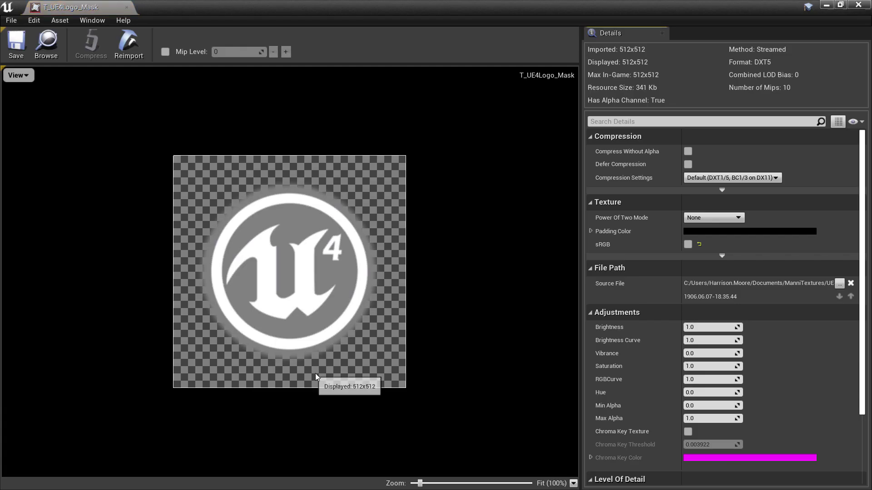
pyautogui.click(127, 8)
pyautogui.doubleClick(238, 370)
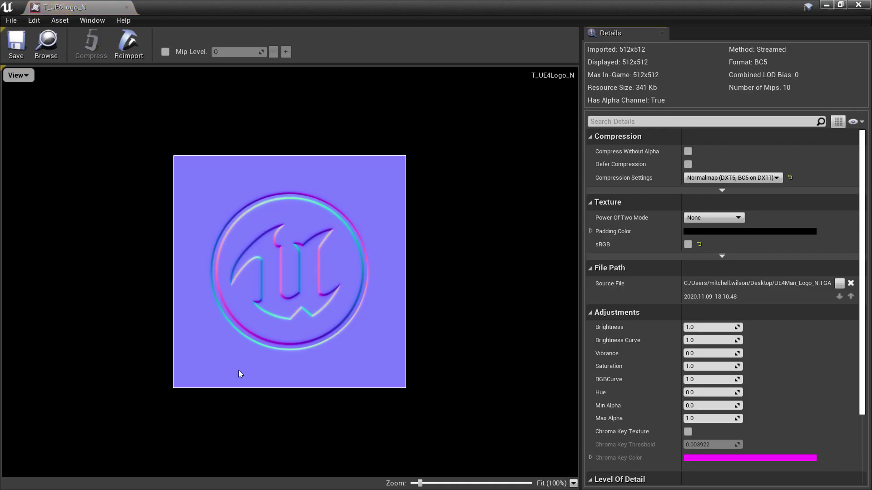
pyautogui.click(126, 7)
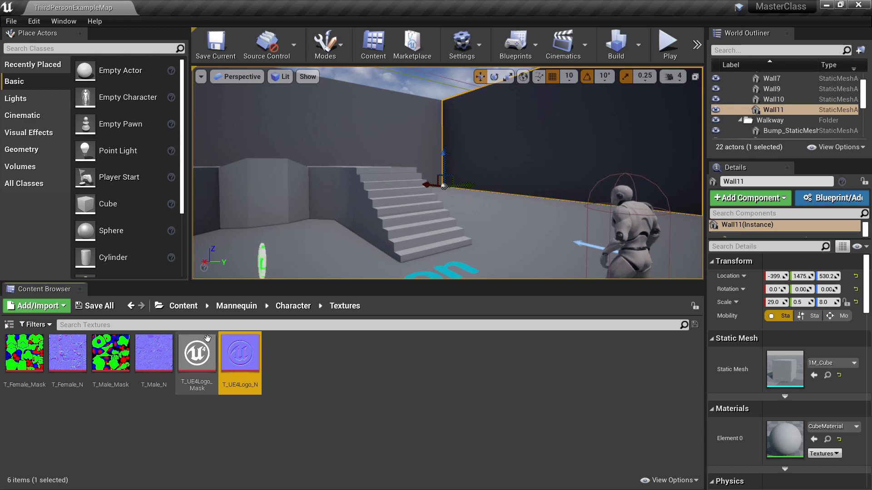
# Open the Materials folder and zoom around the M_Male_Body material graph before closing it
pyautogui.click(291, 307)
pyautogui.doubleClick(43, 379)
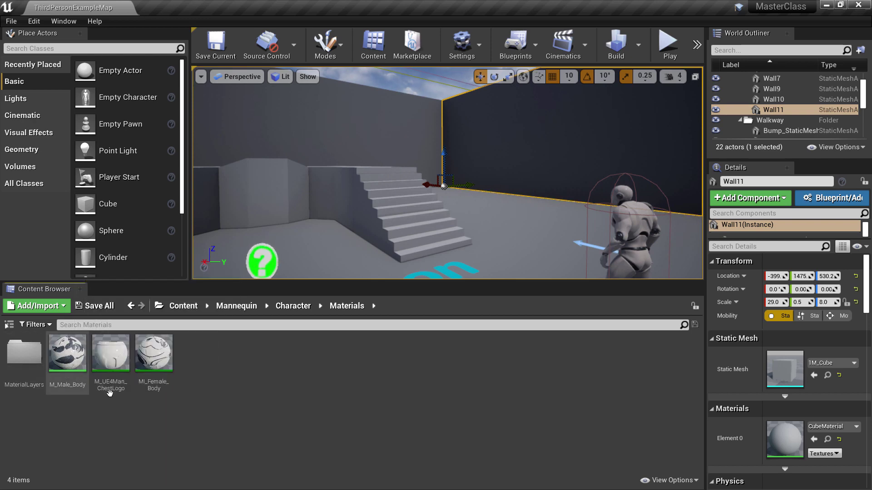
pyautogui.doubleClick(64, 366)
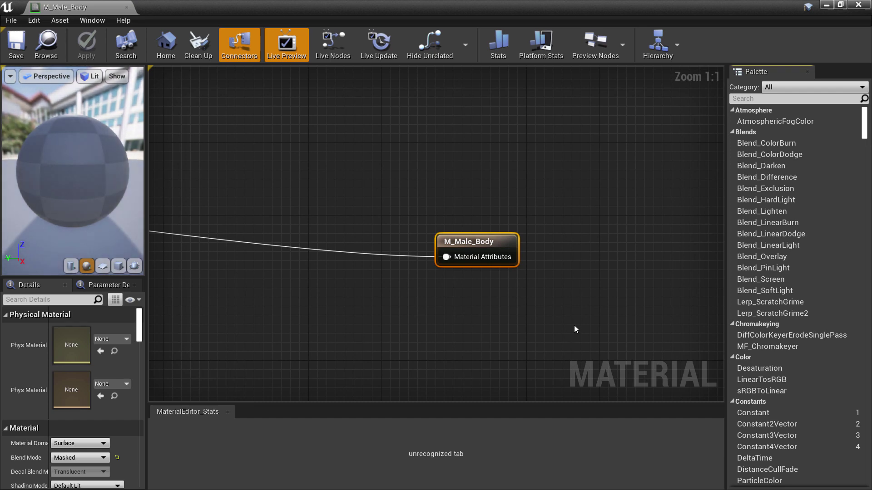
pyautogui.scroll(-1, 575, 329)
pyautogui.scroll(-4, 575, 329)
pyautogui.scroll(-3, 575, 329)
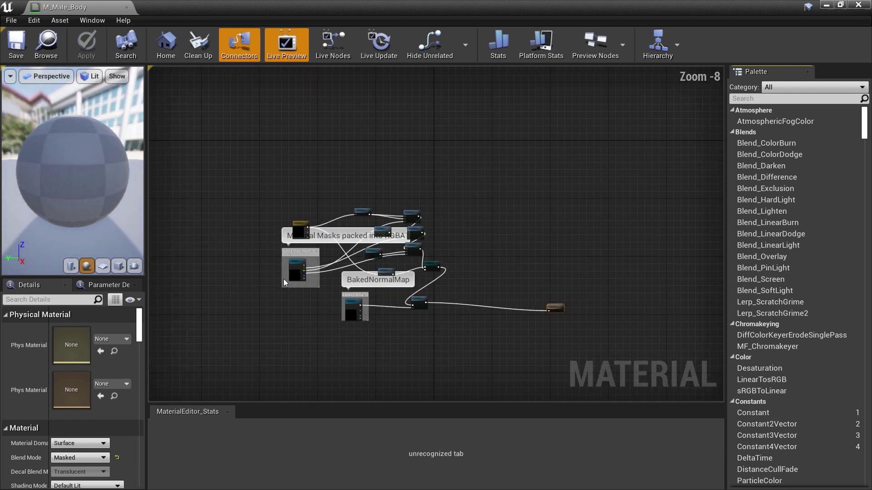
pyautogui.scroll(3, 284, 282)
pyautogui.scroll(1, 512, 306)
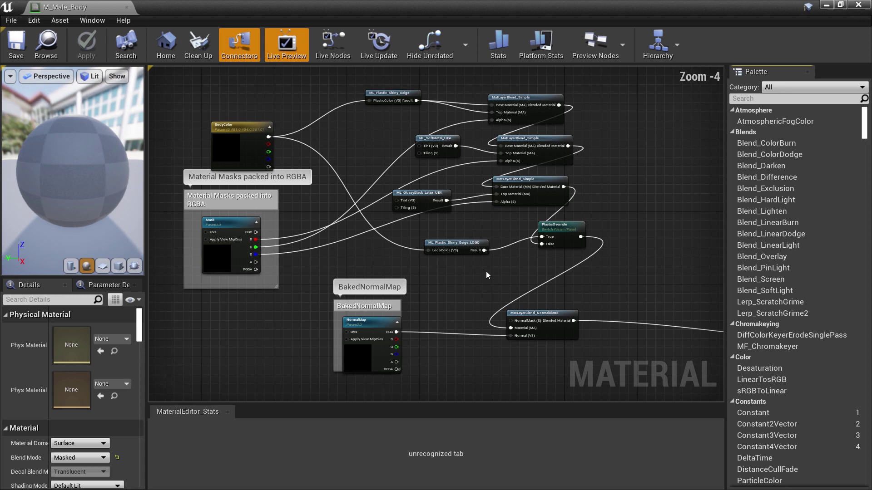
pyautogui.scroll(-1, 283, 263)
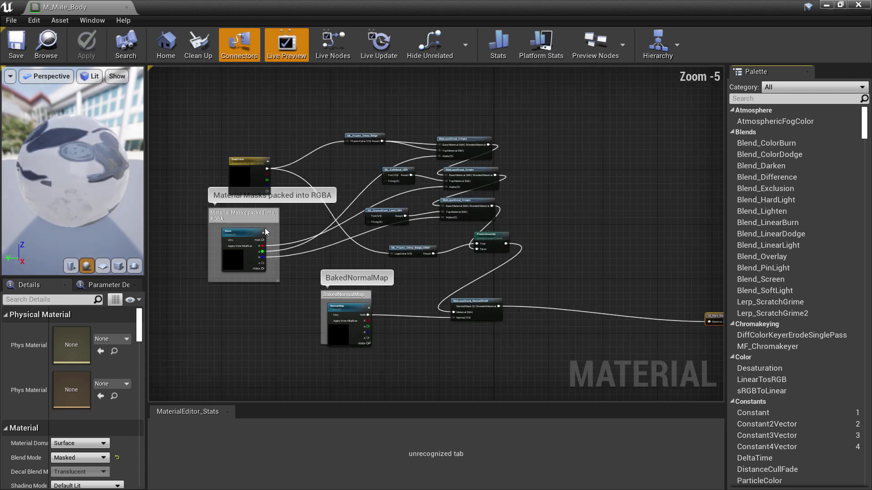
pyautogui.scroll(1, 313, 252)
pyautogui.scroll(1, 295, 263)
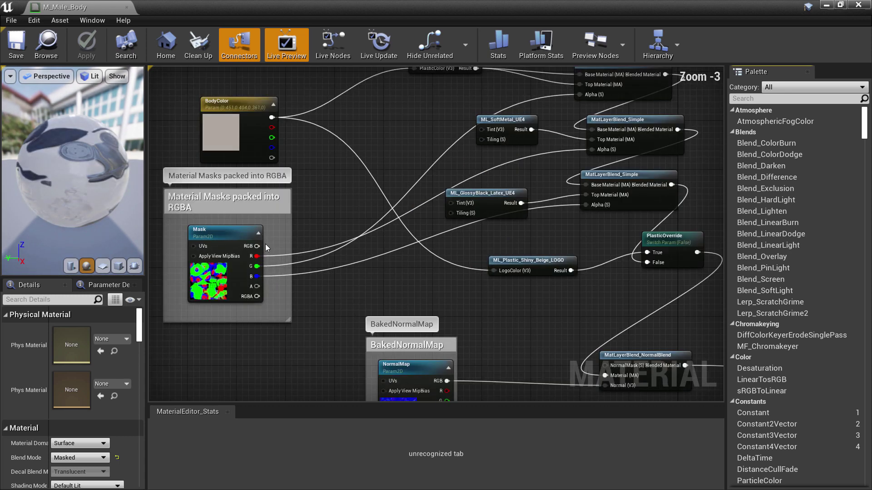
pyautogui.scroll(-2, 281, 272)
pyautogui.scroll(1, 274, 275)
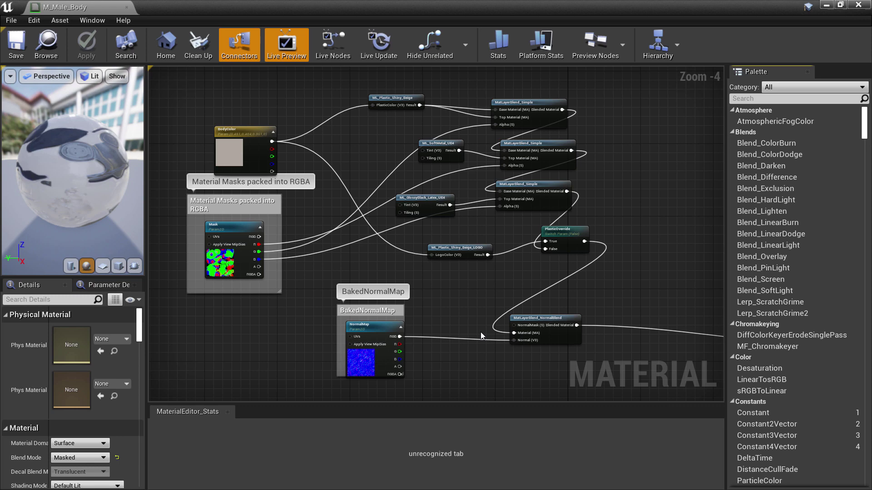
pyautogui.click(125, 8)
# Open MaterialLayers and zoom around the ML_SoftMetal_UE4 function graph, then close it
pyautogui.click(10, 360)
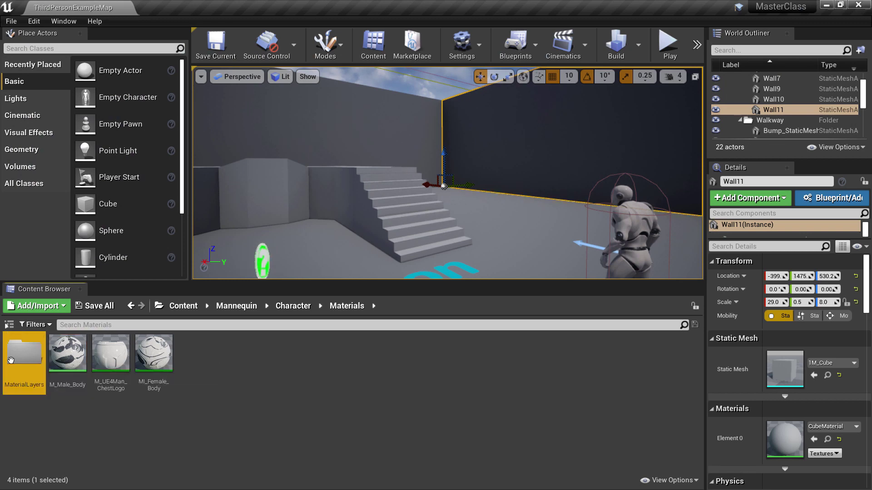
pyautogui.doubleClick(10, 360)
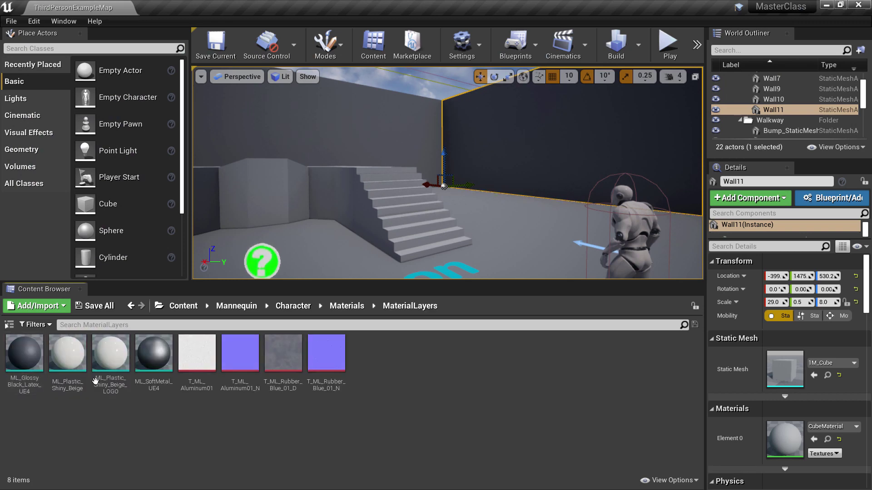
pyautogui.doubleClick(150, 361)
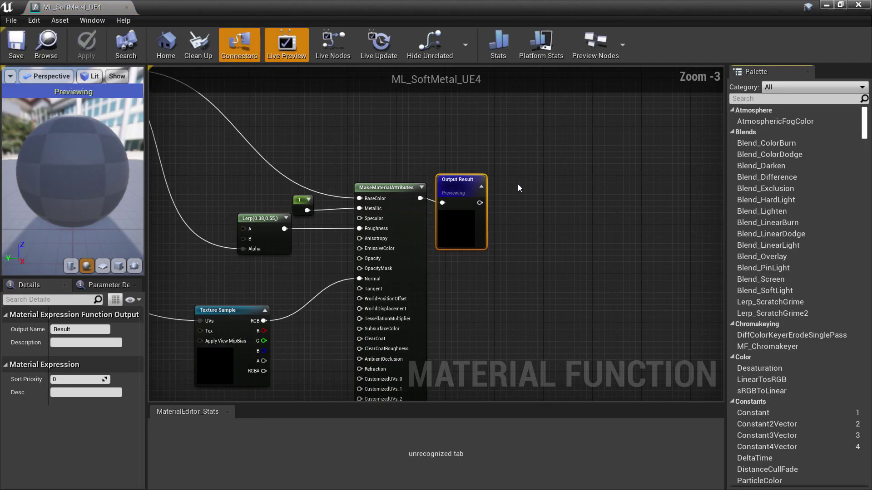
pyautogui.scroll(-4, 516, 191)
pyautogui.scroll(1, 381, 157)
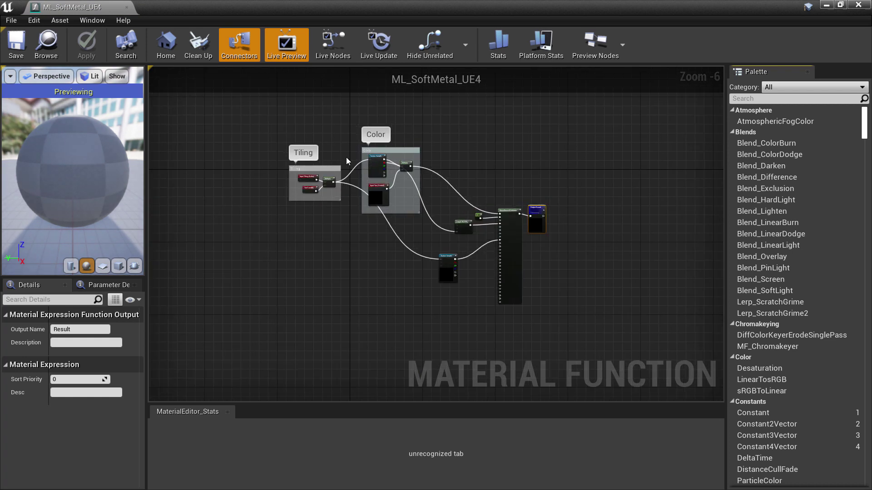
pyautogui.scroll(2, 346, 160)
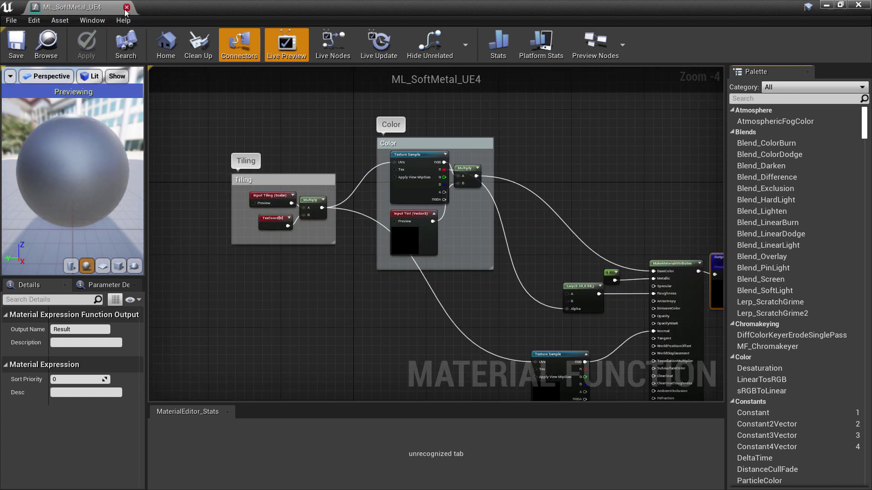
pyautogui.click(126, 8)
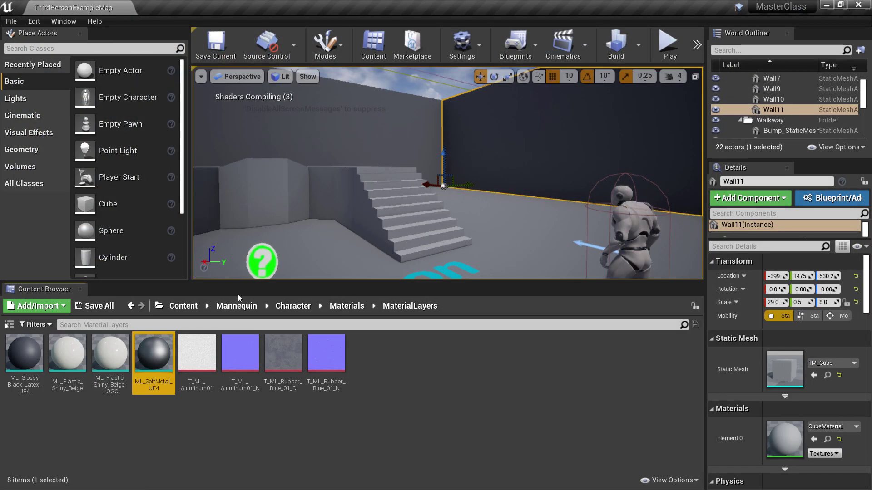
# Go up to the Content root and browse into ThirdPerson > Meshes
pyautogui.click(335, 307)
pyautogui.click(294, 307)
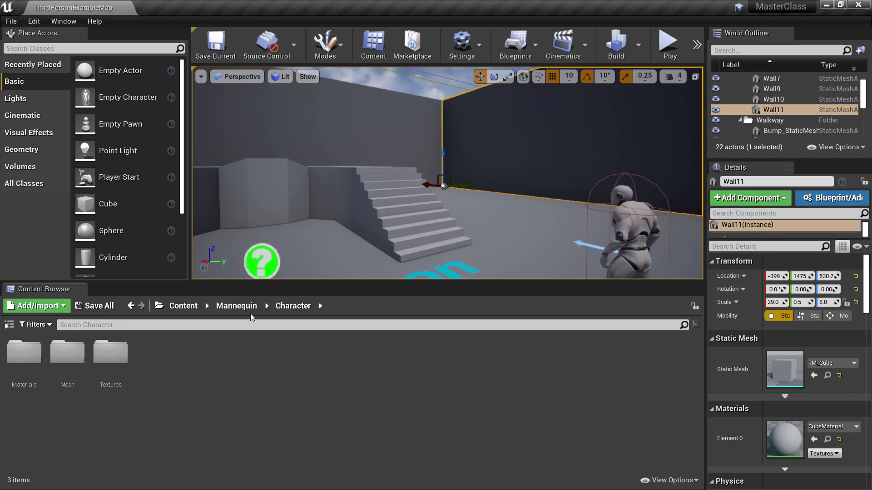
pyautogui.click(189, 307)
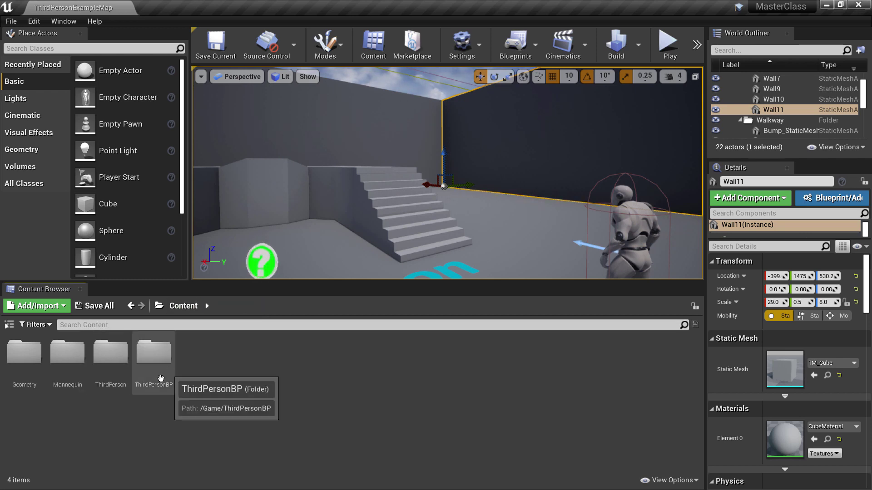
pyautogui.click(112, 373)
pyautogui.doubleClick(112, 364)
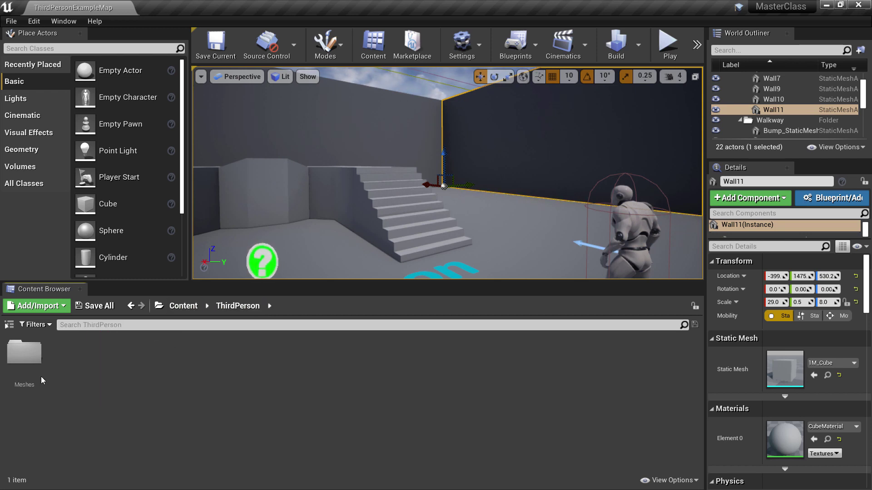
pyautogui.doubleClick(24, 354)
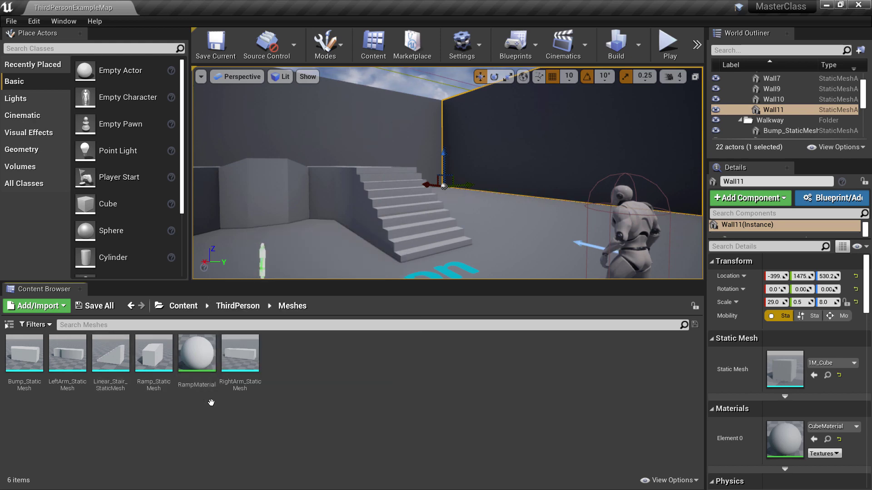
# Preview the Linear_Stair, LeftArm and Bump static meshes, closing each editor afterwards
pyautogui.click(117, 361)
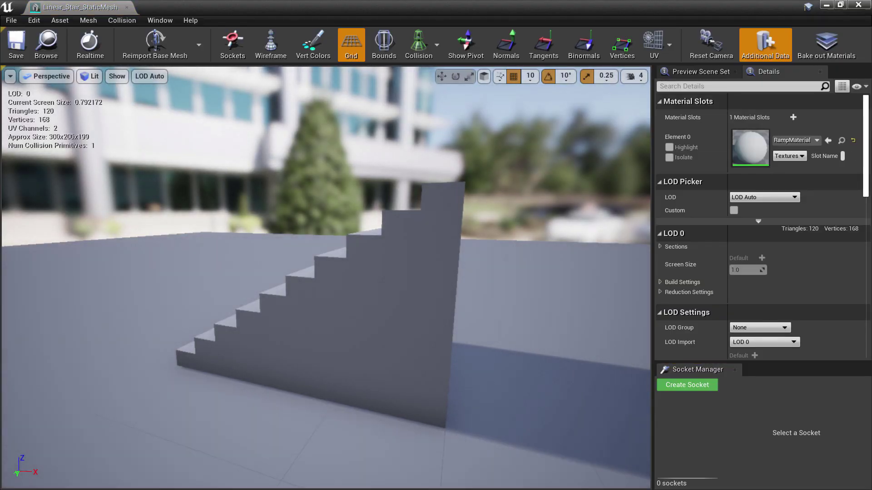
pyautogui.moveTo(398, 316); pyautogui.dragTo(436, 318)
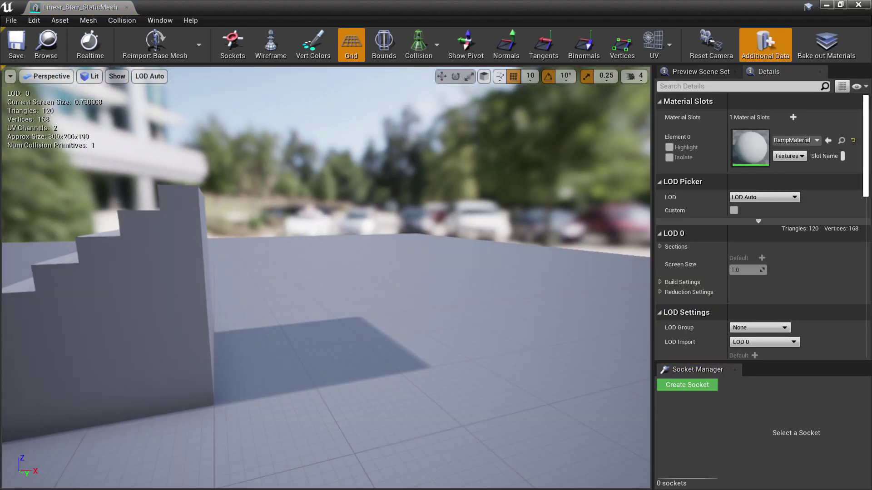
pyautogui.click(127, 7)
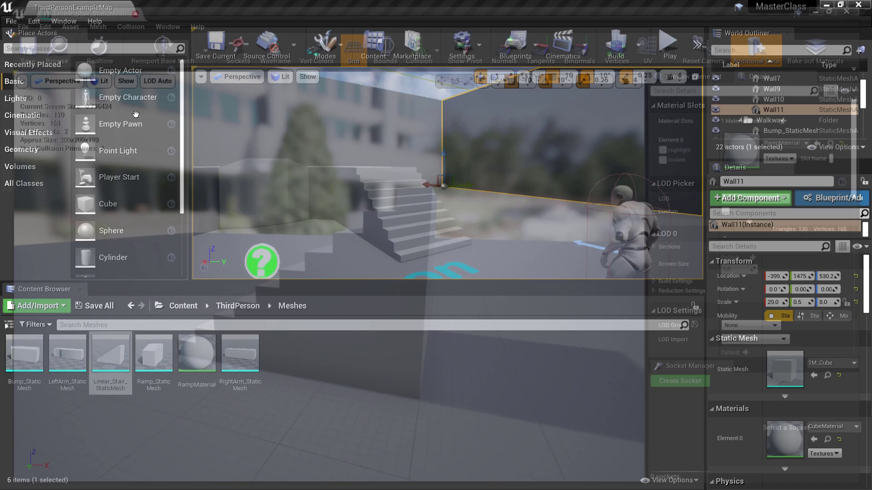
pyautogui.doubleClick(69, 352)
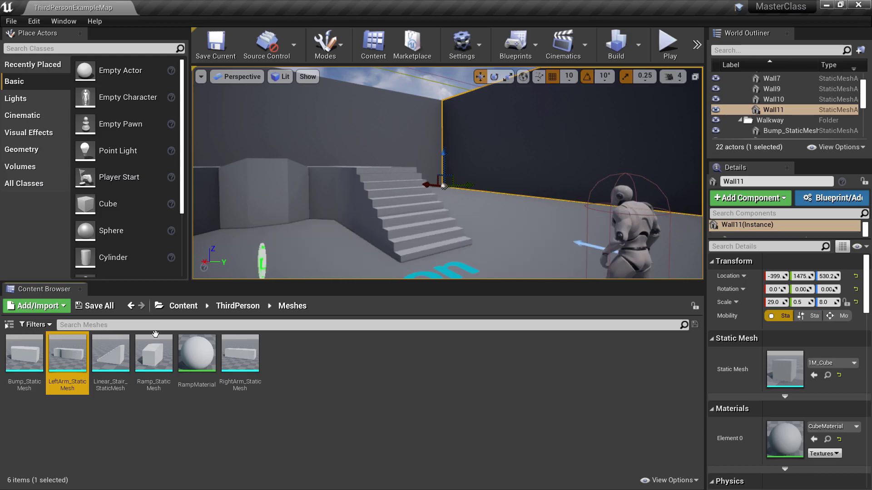
pyautogui.scroll(-5, 334, 277)
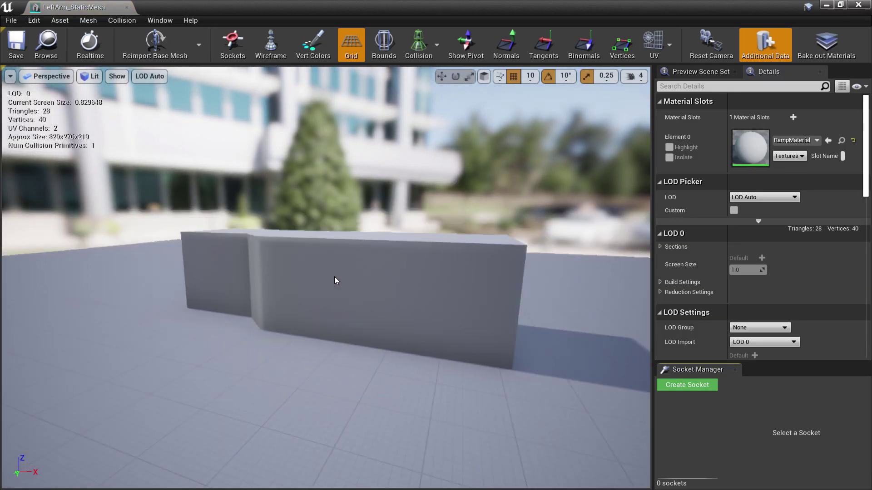
pyautogui.click(126, 7)
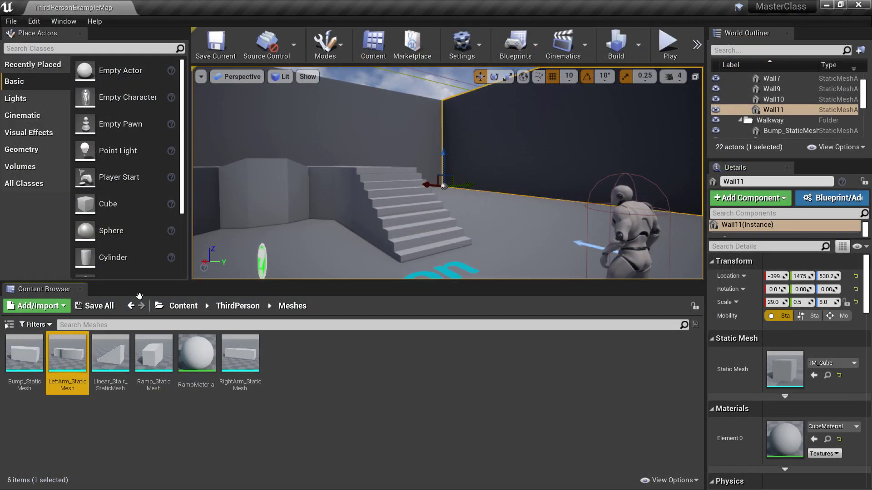
pyautogui.doubleClick(10, 369)
pyautogui.scroll(-5, 416, 223)
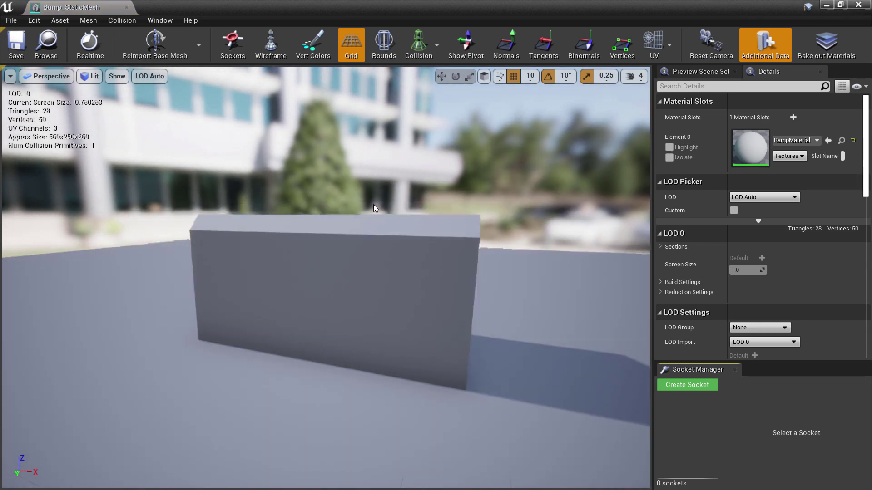
pyautogui.click(126, 7)
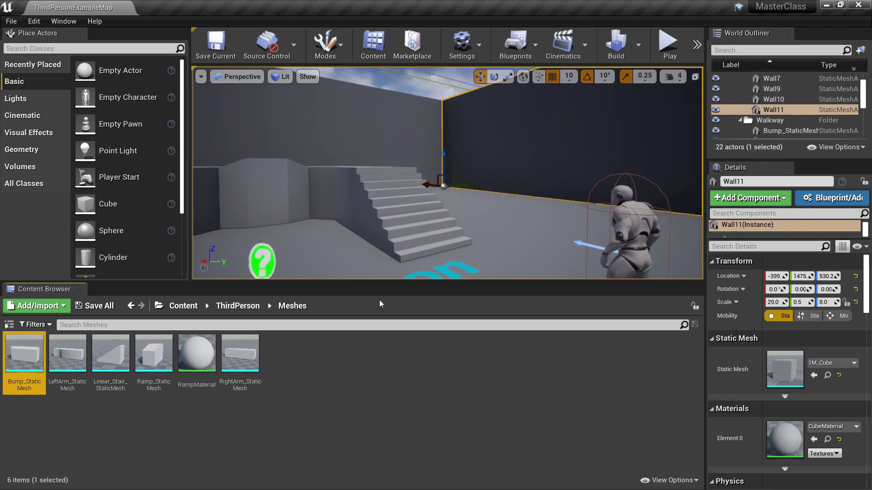
# Return to Content, peek into Geometry > Meshes, then go back to Content
pyautogui.click(234, 306)
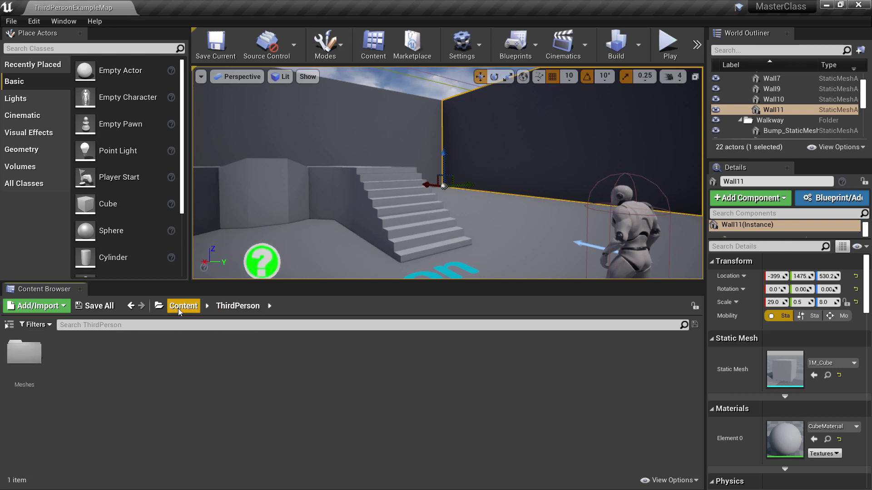
pyautogui.click(180, 308)
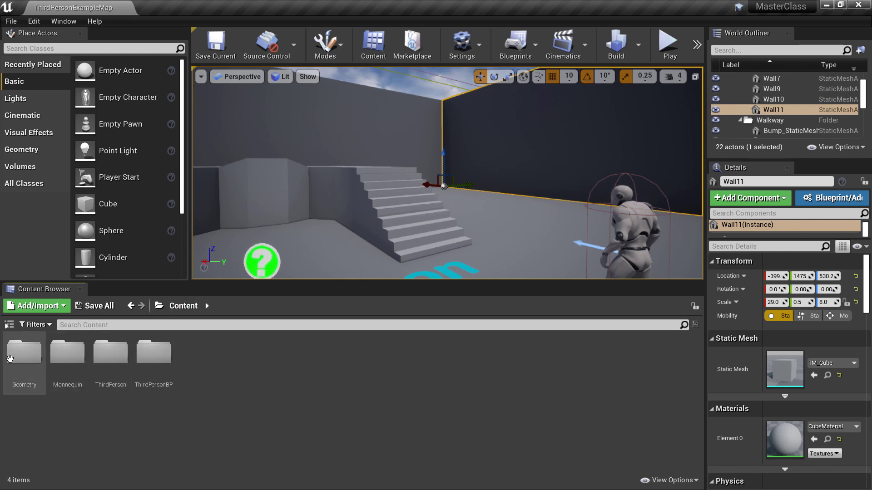
pyautogui.click(25, 377)
pyautogui.doubleClick(25, 378)
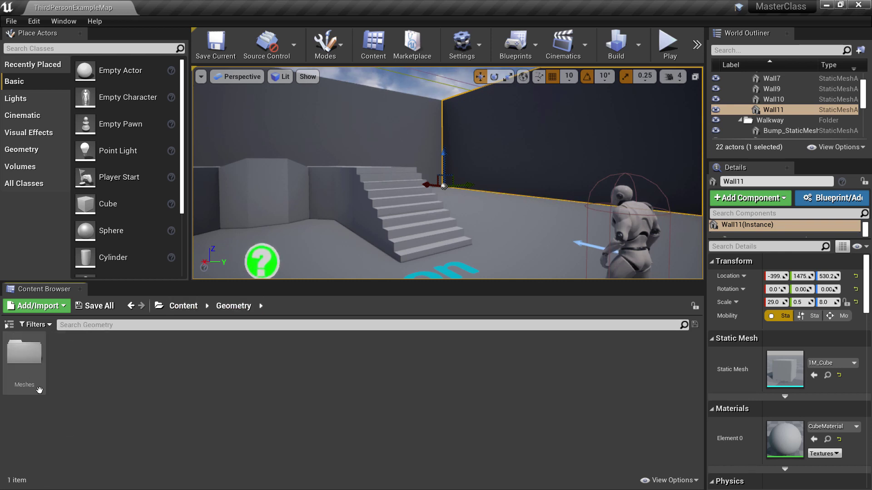
pyautogui.doubleClick(25, 363)
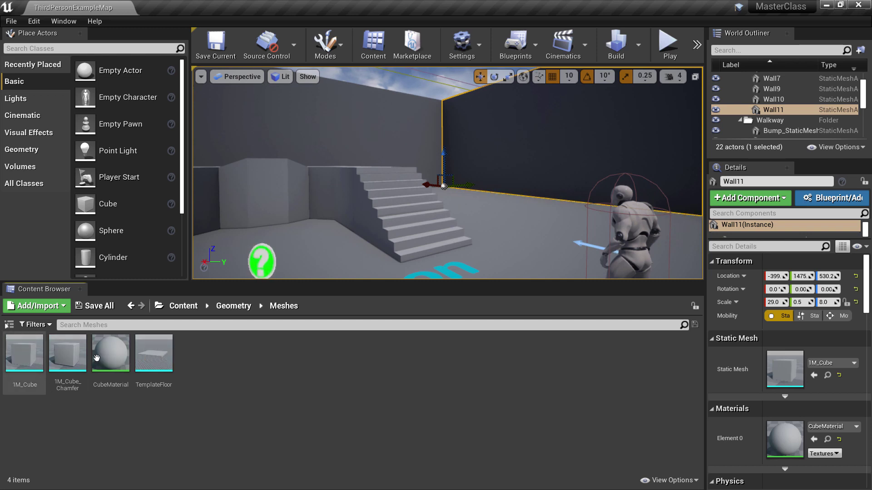
pyautogui.click(192, 309)
# Open ThirdPersonBP > Blueprints and the ThirdPersonGameMode blueprint
pyautogui.click(159, 362)
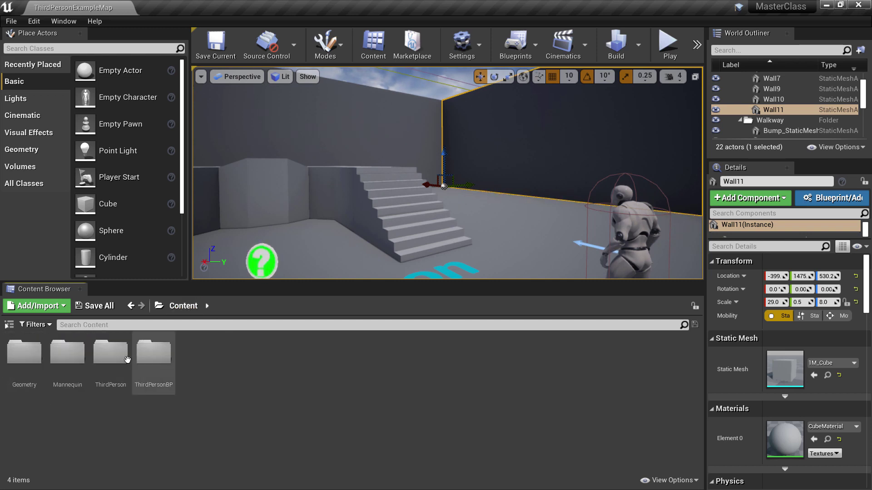
pyautogui.doubleClick(159, 362)
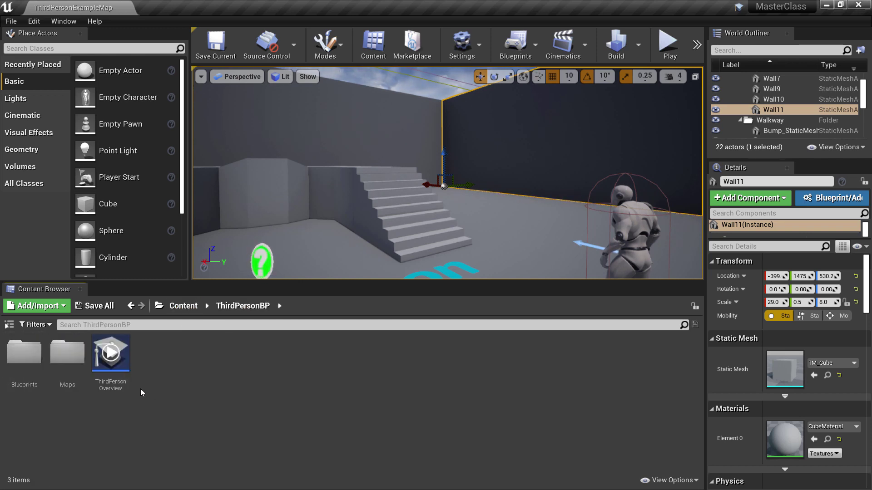
pyautogui.doubleClick(28, 357)
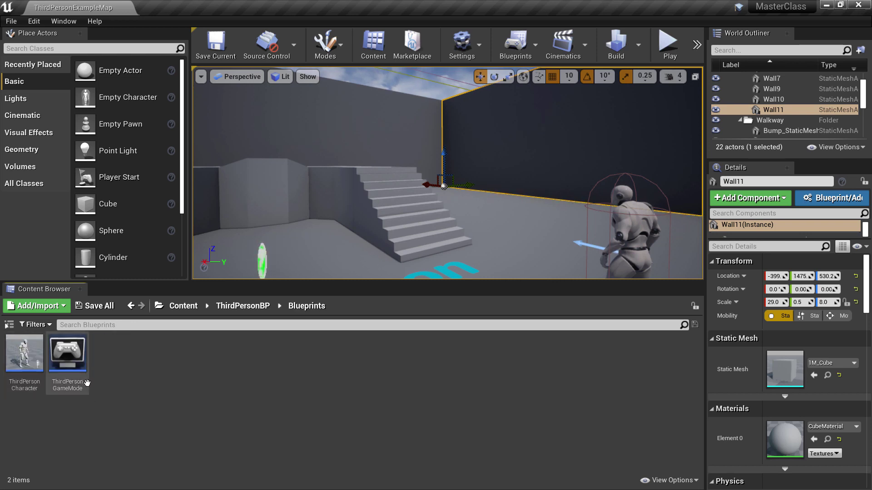
pyautogui.doubleClick(72, 361)
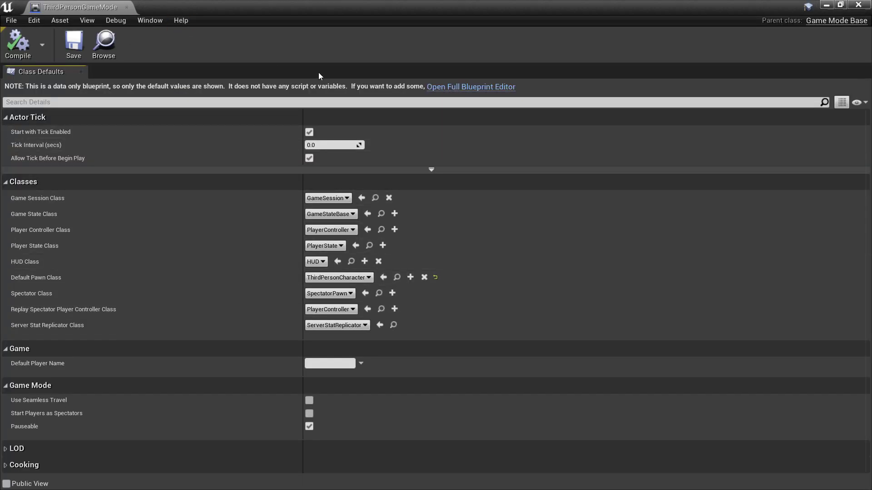
# Review ThirdPersonGameMode's Construction Script and Viewport in the full Blueprint Editor, then close it
pyautogui.click(462, 88)
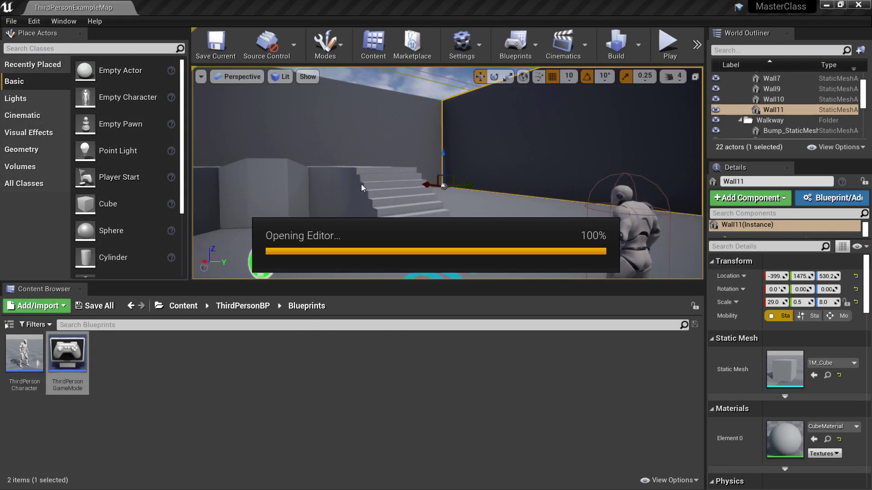
pyautogui.scroll(-2, 369, 207)
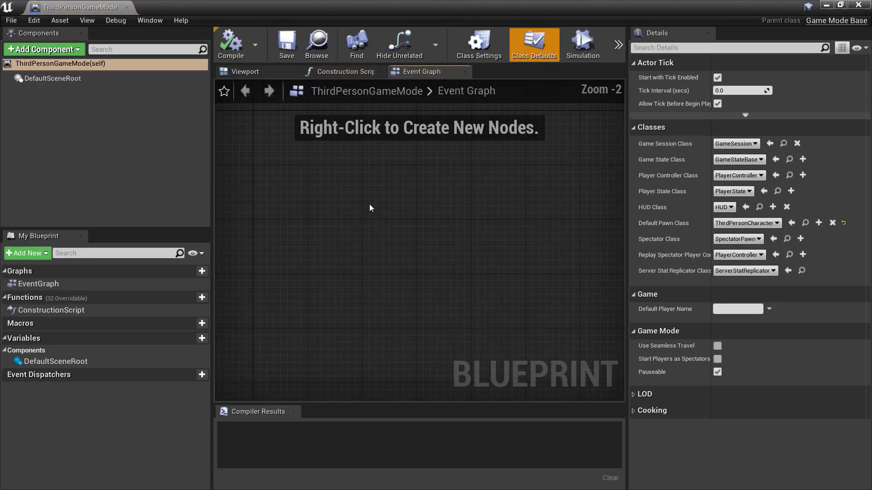
pyautogui.scroll(-2, 558, 392)
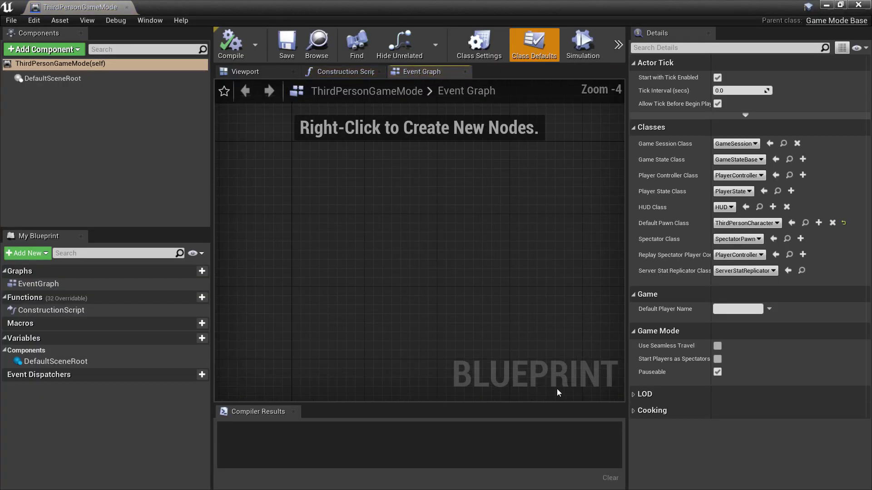
pyautogui.click(336, 73)
pyautogui.click(253, 73)
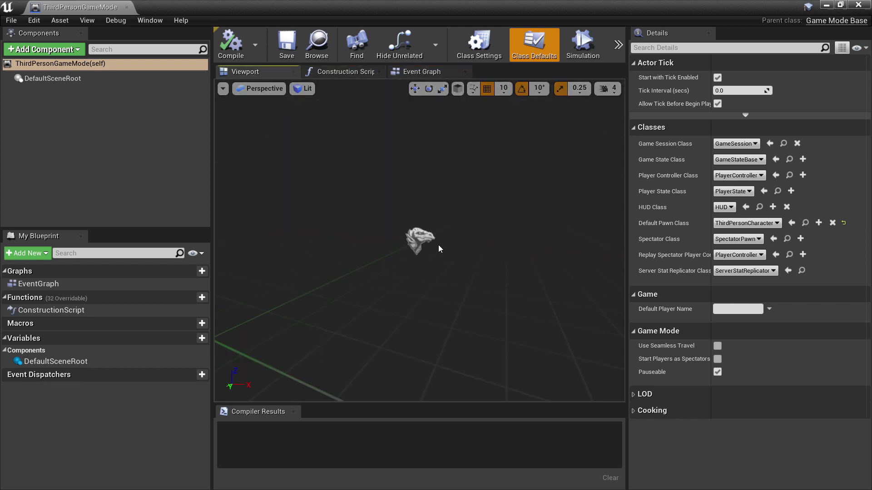
pyautogui.click(127, 7)
# Open the ThirdPersonCharacter blueprint and switch to its Event Graph
pyautogui.doubleClick(32, 354)
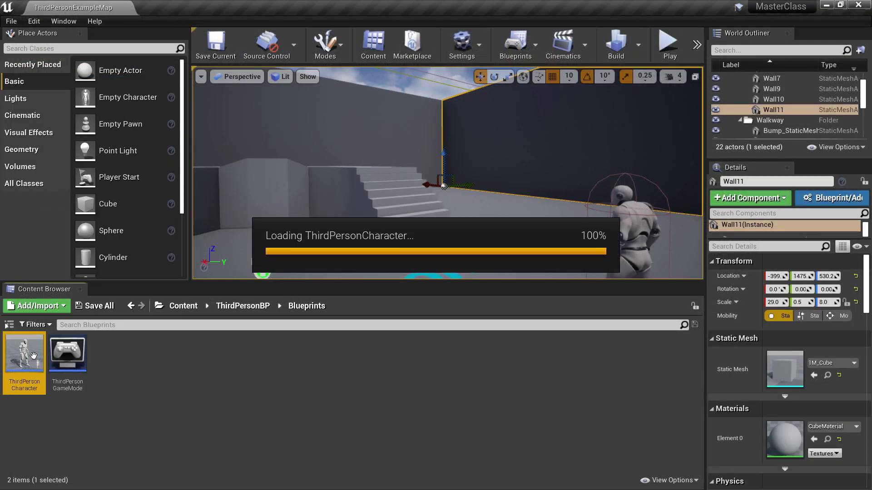
pyautogui.scroll(-1, 337, 287)
pyautogui.scroll(-1, 426, 273)
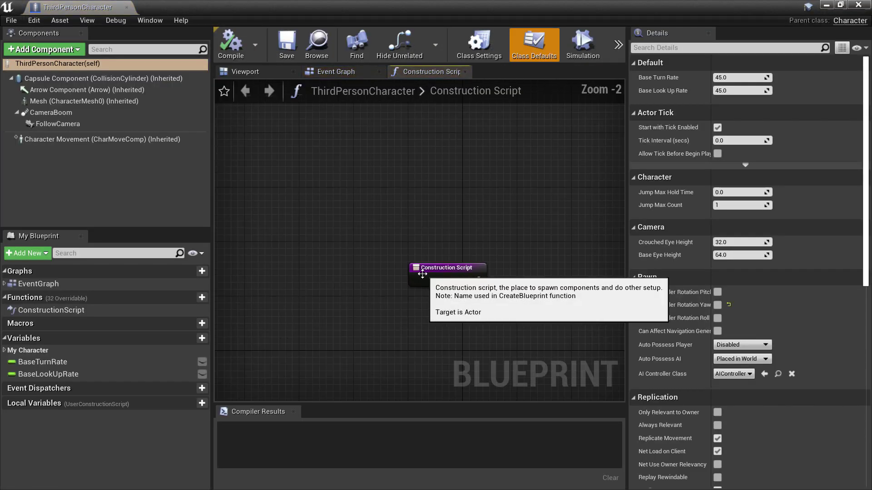
pyautogui.scroll(-1, 427, 273)
pyautogui.click(337, 72)
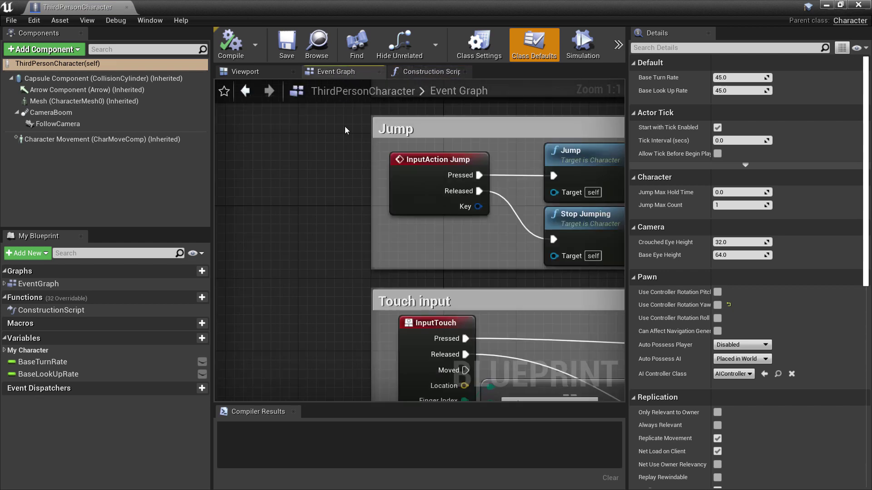
pyautogui.scroll(-4, 317, 193)
pyautogui.scroll(-3, 317, 195)
pyautogui.scroll(-2, 317, 195)
pyautogui.scroll(3, 350, 109)
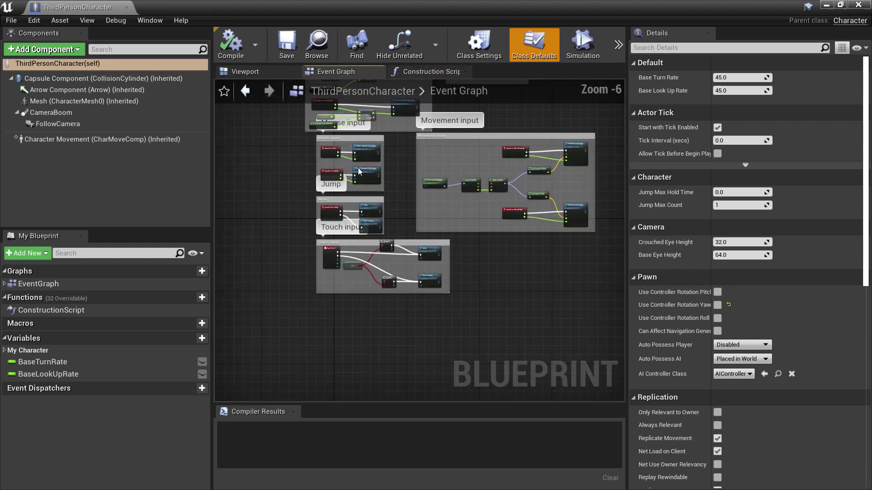
pyautogui.scroll(2, 340, 359)
pyautogui.scroll(2, 318, 361)
pyautogui.scroll(2, 313, 363)
pyautogui.scroll(-2, 313, 363)
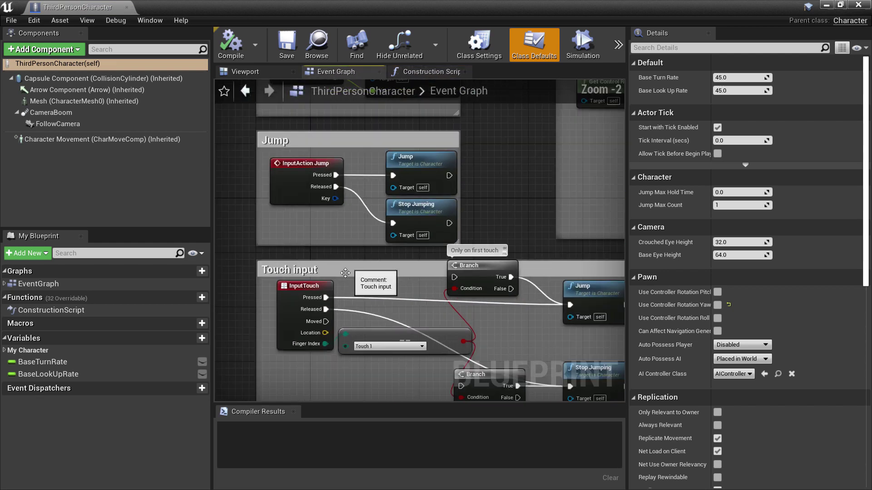
pyautogui.scroll(2, 317, 361)
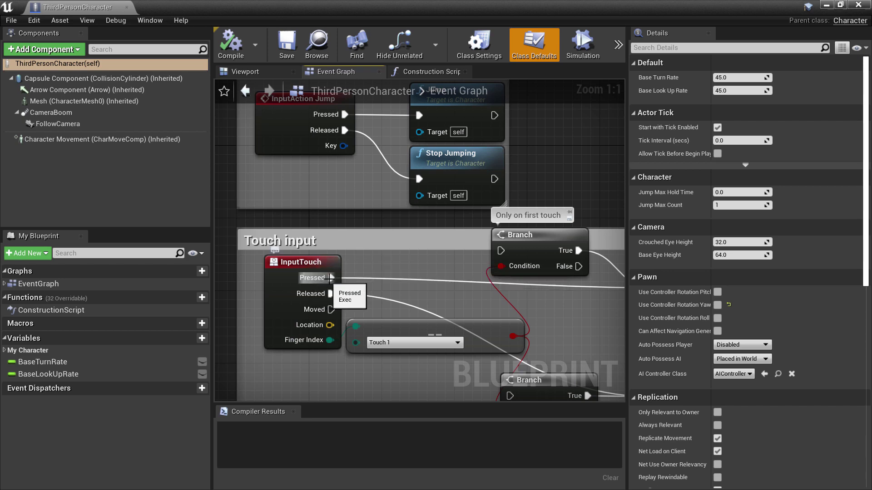
# Zoom around the Jump and Touch input node groups in the Event Graph
pyautogui.scroll(-1, 330, 279)
pyautogui.scroll(-1, 330, 279)
pyautogui.scroll(-1, 331, 278)
pyautogui.scroll(2, 525, 280)
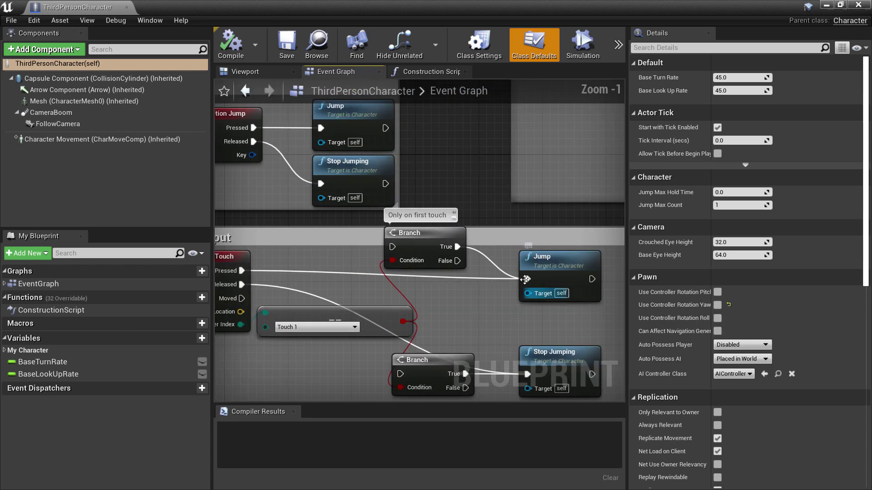
pyautogui.scroll(-1, 525, 279)
pyautogui.scroll(1, 274, 297)
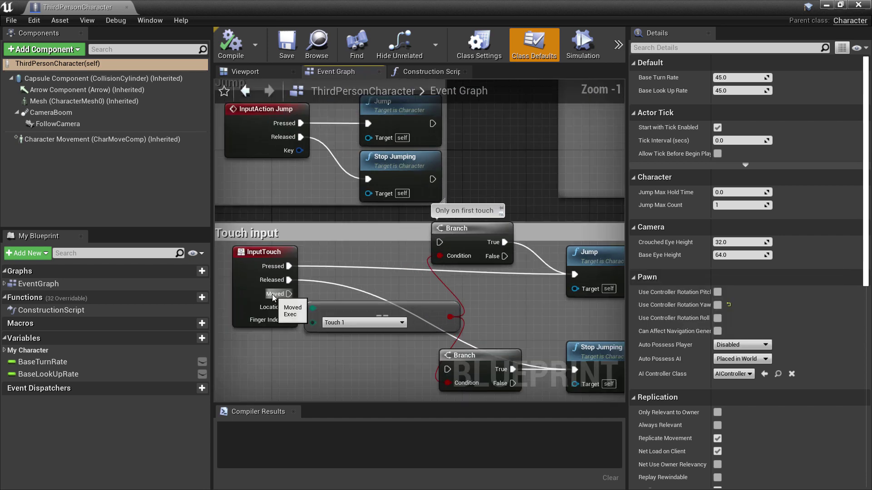
pyautogui.scroll(-1, 363, 295)
pyautogui.scroll(1, 508, 327)
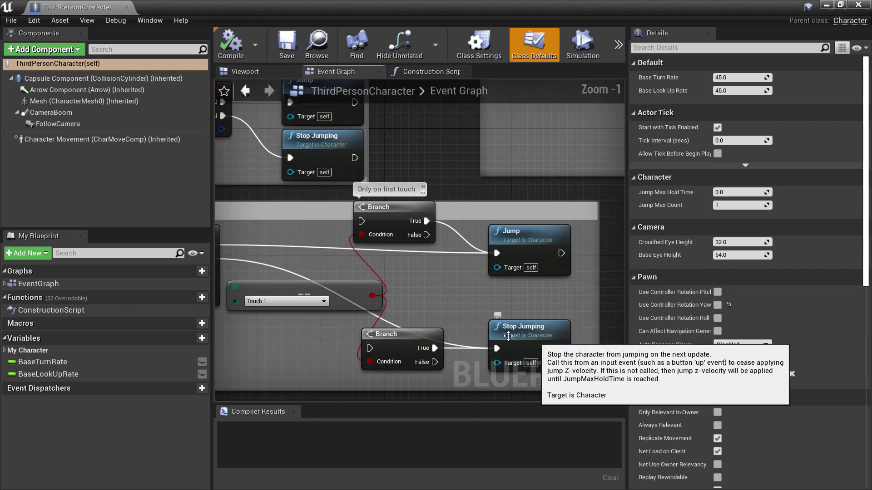
pyautogui.scroll(-2, 515, 330)
pyautogui.scroll(-1, 513, 329)
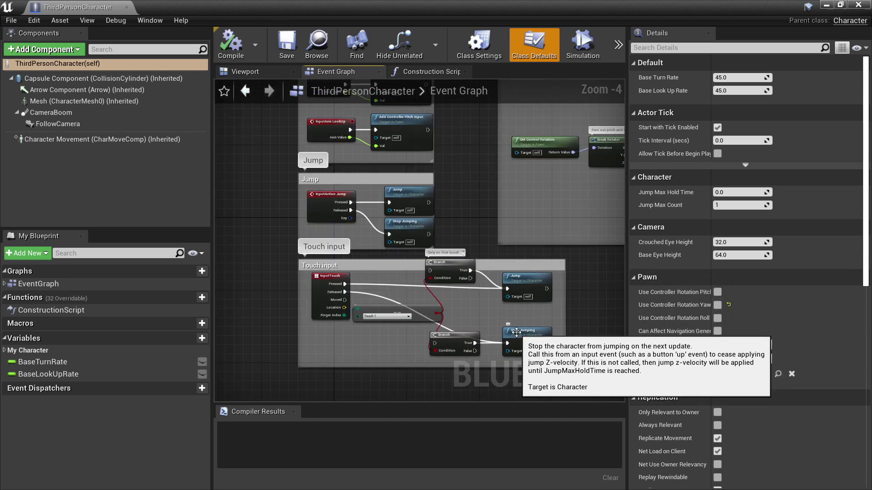
pyautogui.scroll(-1, 481, 299)
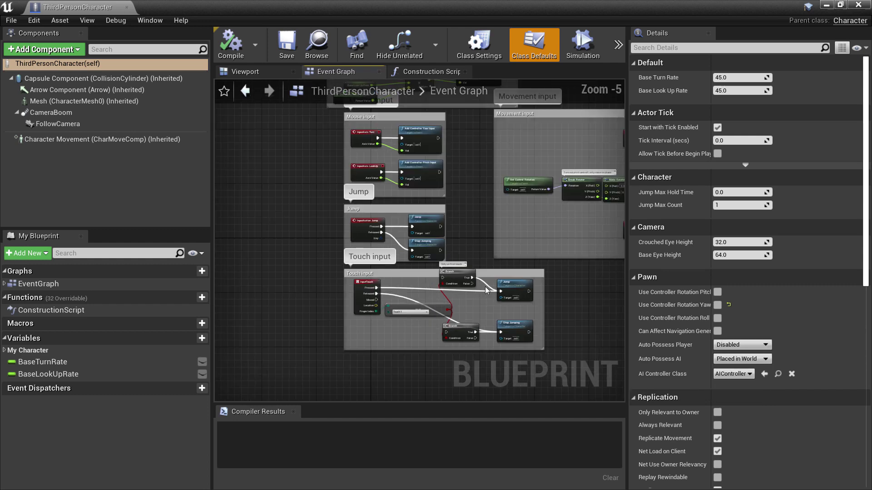
# Zoom around the Event Graph to inspect the character's movement and gamepad input nodes
pyautogui.scroll(5, 391, 225)
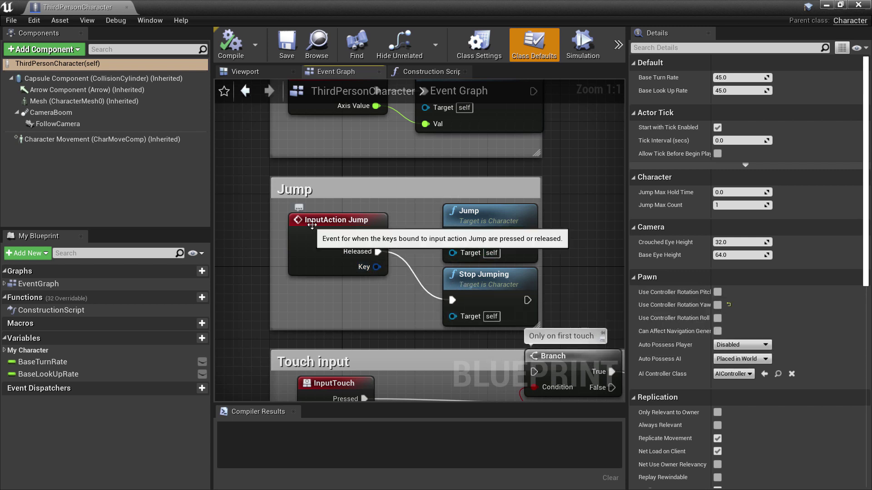
pyautogui.scroll(-5, 389, 269)
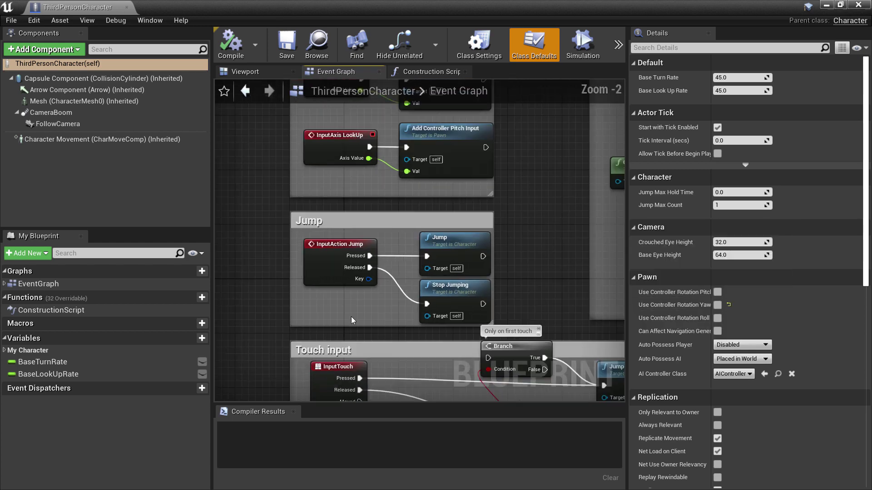
pyautogui.scroll(-1, 389, 269)
pyautogui.scroll(2, 388, 231)
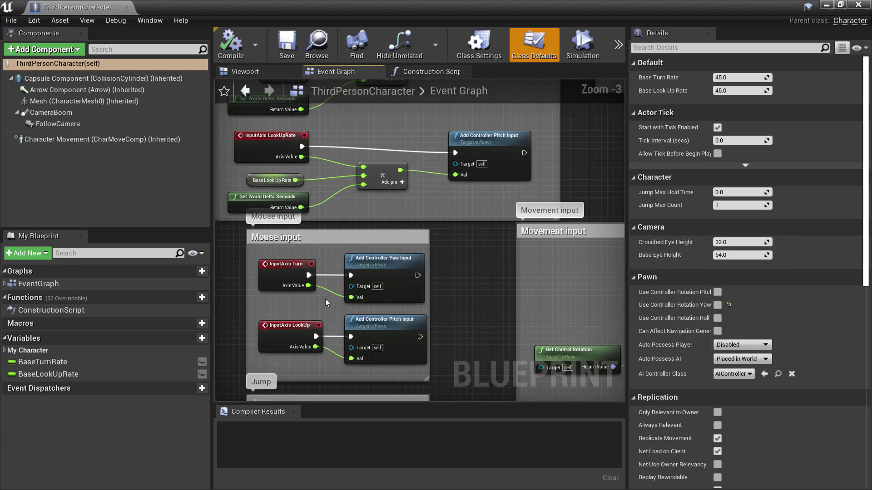
pyautogui.scroll(1, 326, 302)
pyautogui.scroll(1, 318, 290)
pyautogui.scroll(1, 298, 234)
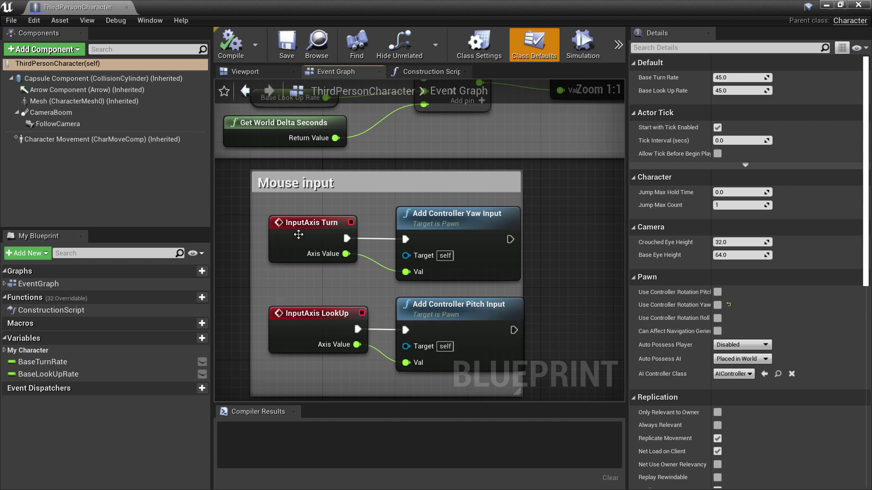
pyautogui.moveTo(417, 214)
pyautogui.scroll(-3, 349, 289)
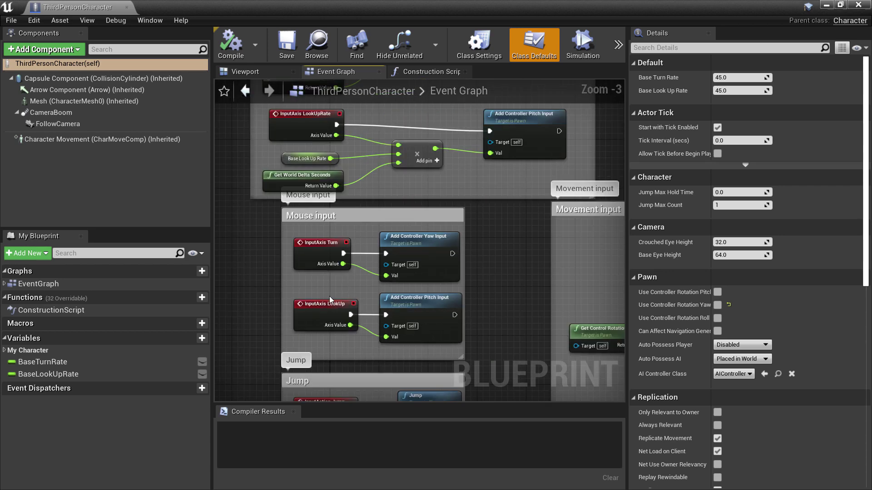
pyautogui.scroll(-4, 330, 299)
pyautogui.scroll(3, 467, 329)
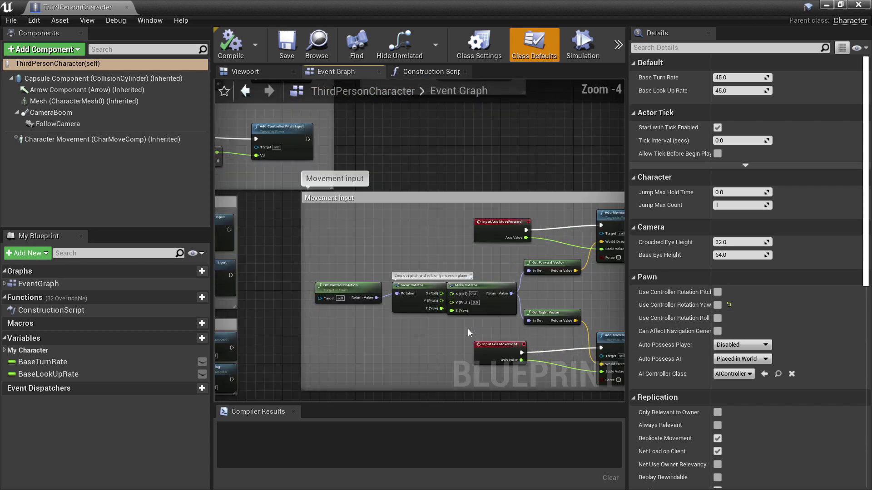
pyautogui.scroll(1, 467, 331)
pyautogui.scroll(-3, 422, 302)
pyautogui.scroll(4, 420, 297)
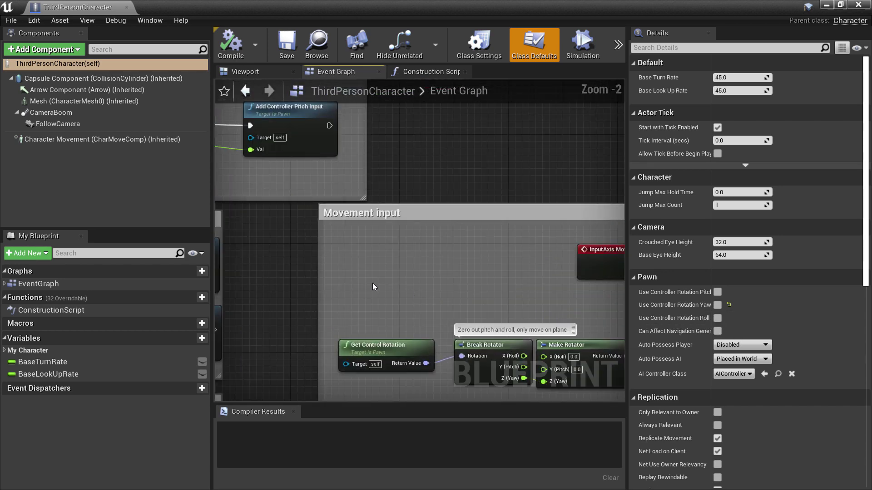
pyautogui.scroll(-2, 452, 361)
pyautogui.scroll(3, 405, 344)
pyautogui.scroll(1, 405, 344)
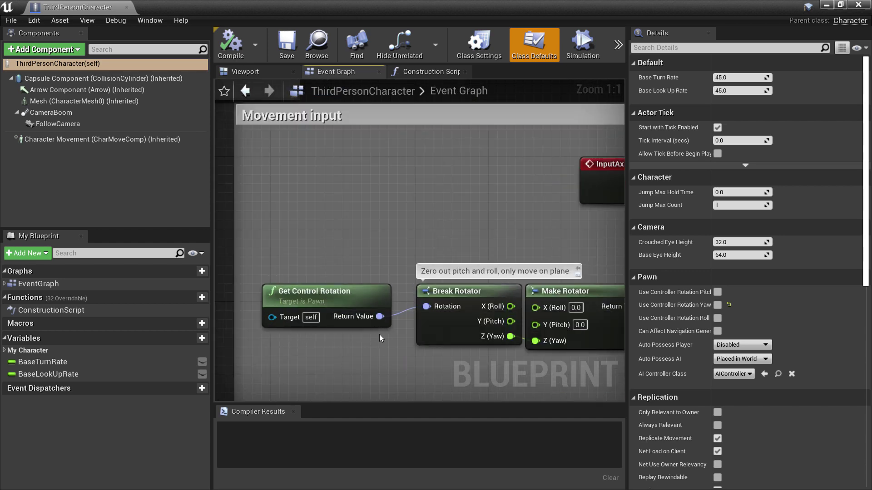
pyautogui.scroll(-3, 391, 341)
pyautogui.scroll(3, 454, 348)
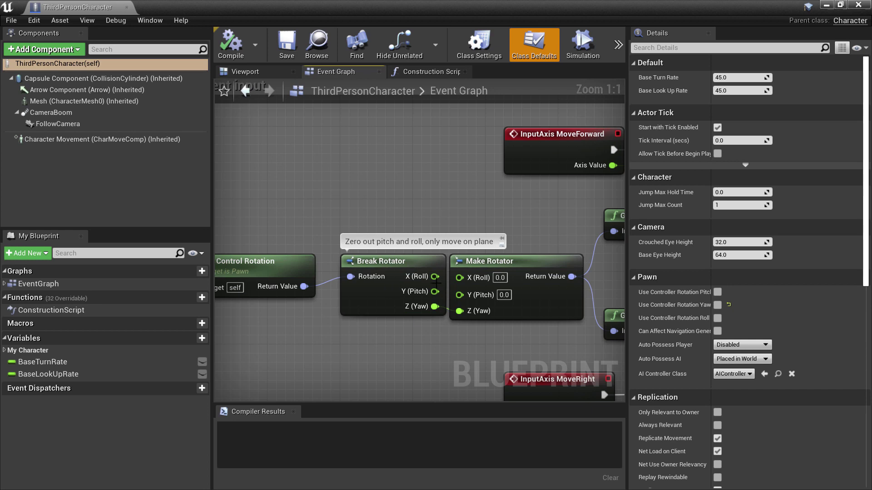
pyautogui.scroll(-3, 295, 258)
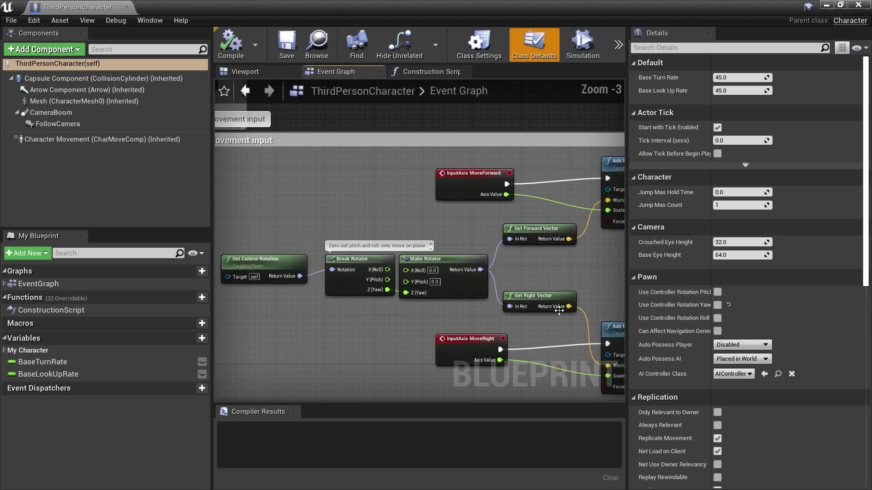
pyautogui.scroll(2, 559, 311)
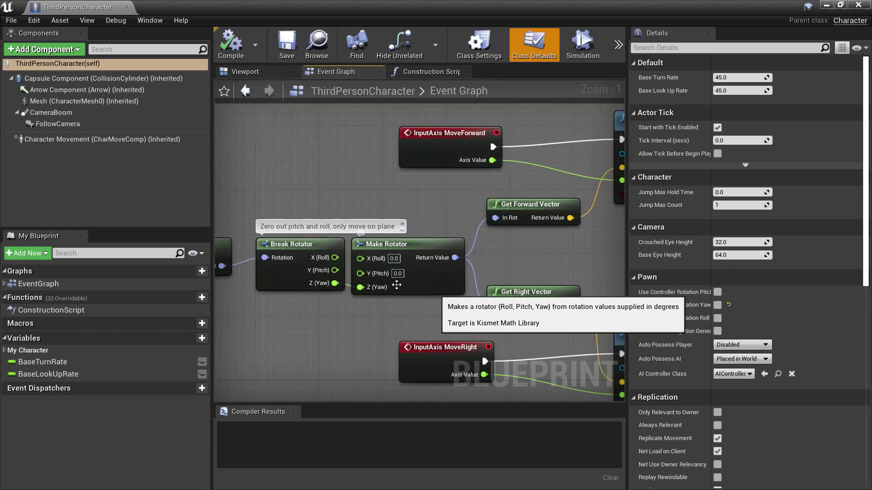
pyautogui.scroll(-2, 337, 278)
pyautogui.scroll(-2, 404, 273)
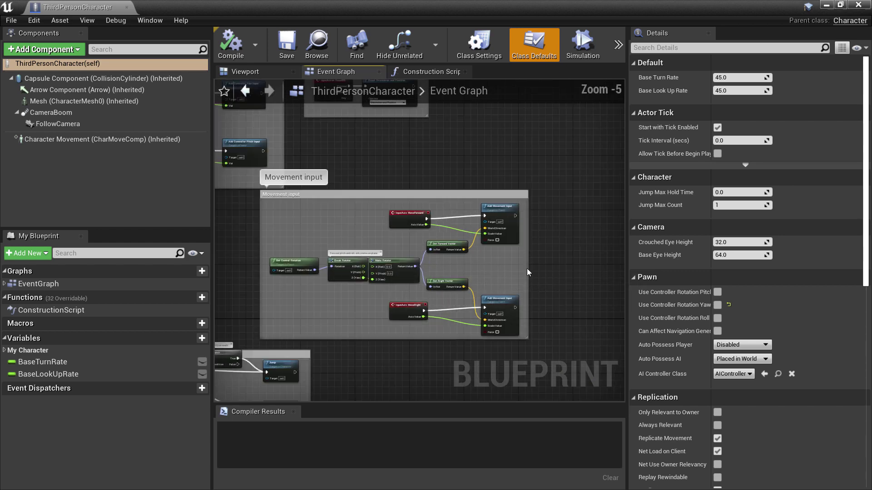
pyautogui.scroll(3, 438, 322)
pyautogui.scroll(-2, 415, 225)
pyautogui.scroll(3, 399, 225)
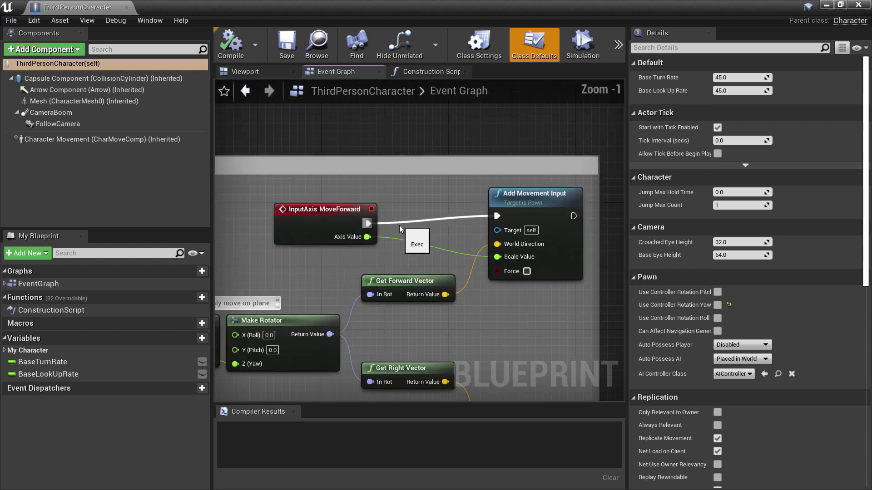
pyautogui.scroll(1, 399, 226)
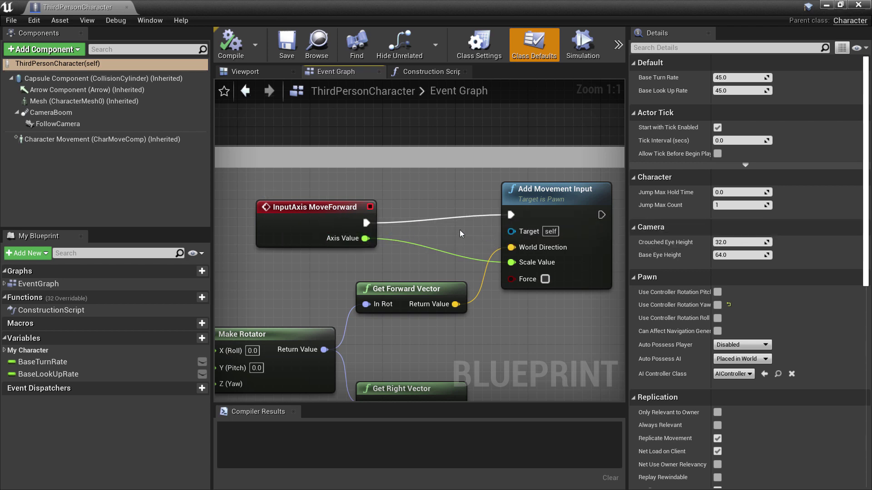
pyautogui.moveTo(547, 195)
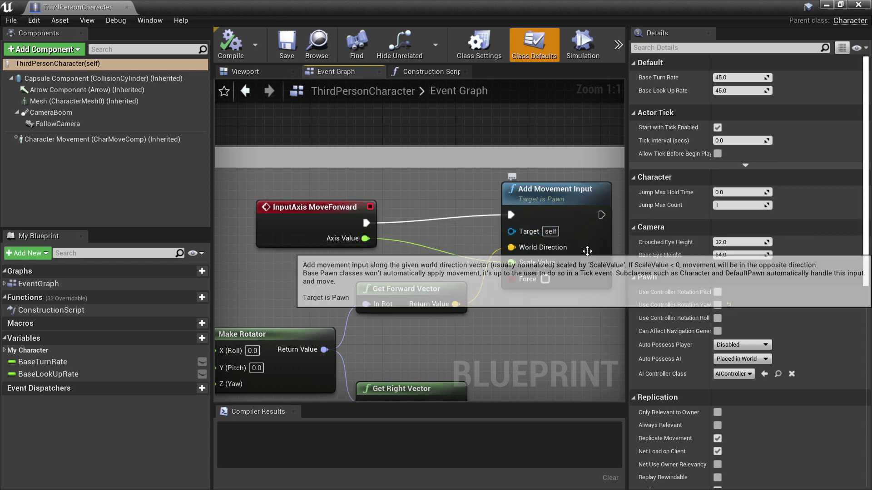
pyautogui.scroll(-1, 560, 320)
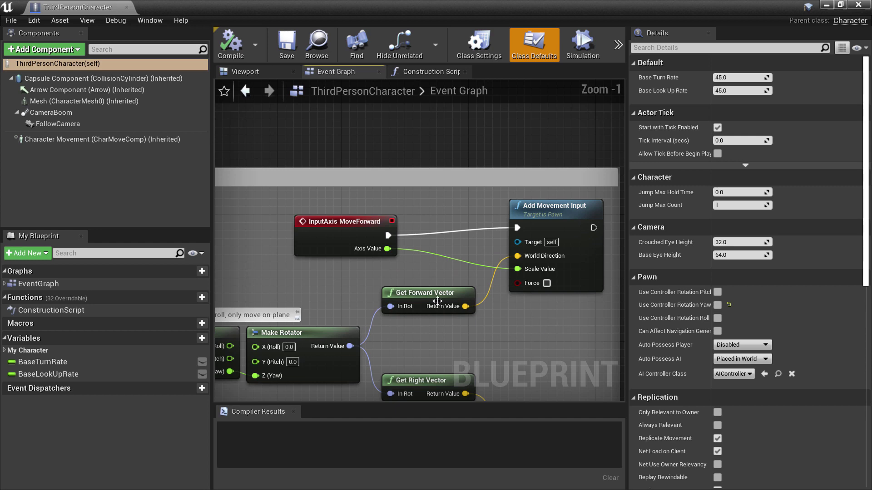
pyautogui.scroll(-2, 480, 354)
pyautogui.scroll(1, 477, 354)
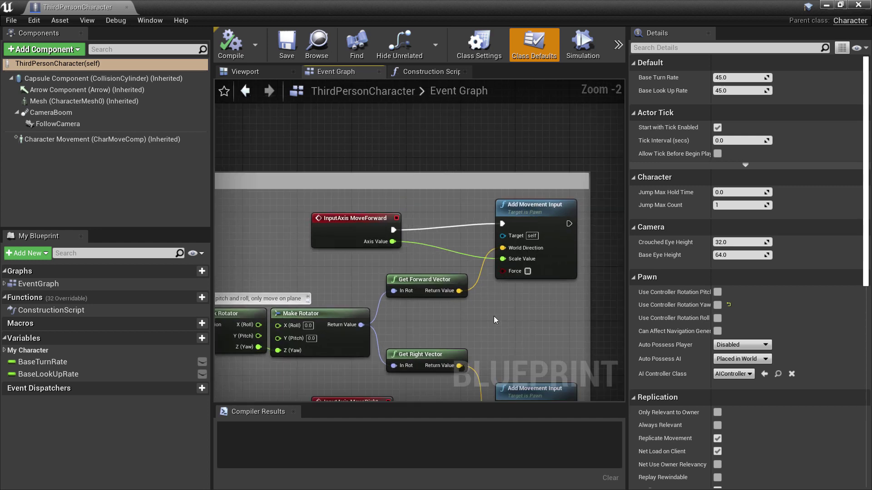
pyautogui.scroll(-2, 495, 320)
pyautogui.scroll(1, 497, 313)
pyautogui.scroll(2, 501, 295)
pyautogui.scroll(-3, 509, 269)
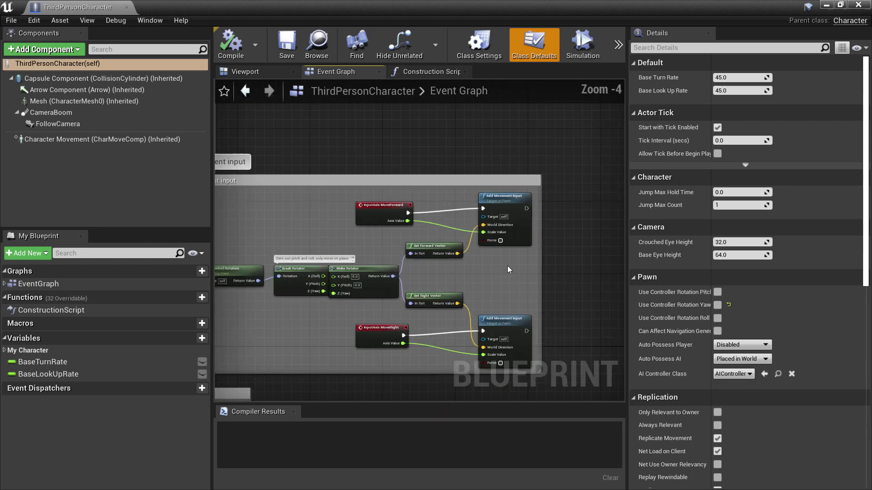
pyautogui.scroll(3, 522, 370)
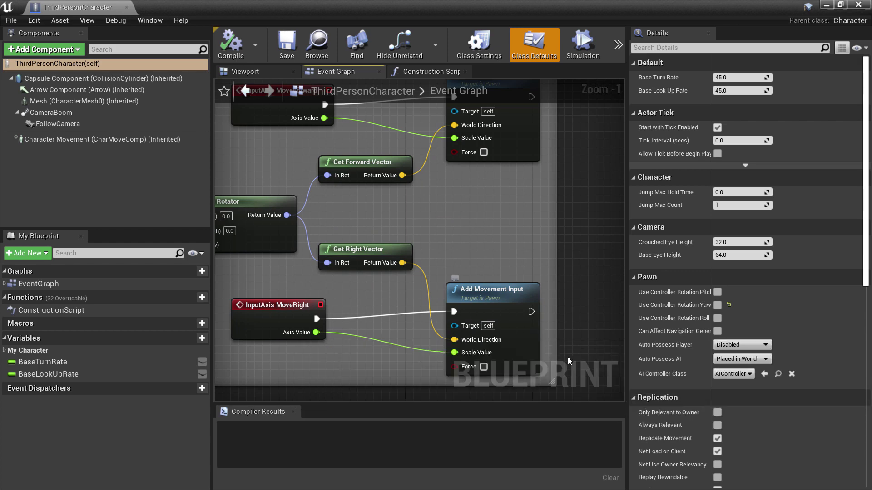
pyautogui.scroll(-3, 566, 377)
pyautogui.scroll(-3, 565, 374)
pyautogui.scroll(-1, 474, 291)
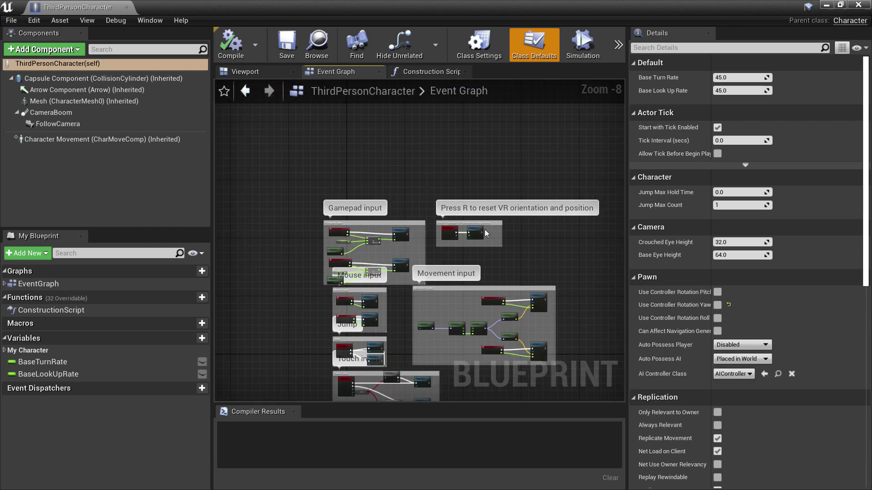
pyautogui.scroll(3, 485, 232)
pyautogui.scroll(3, 454, 257)
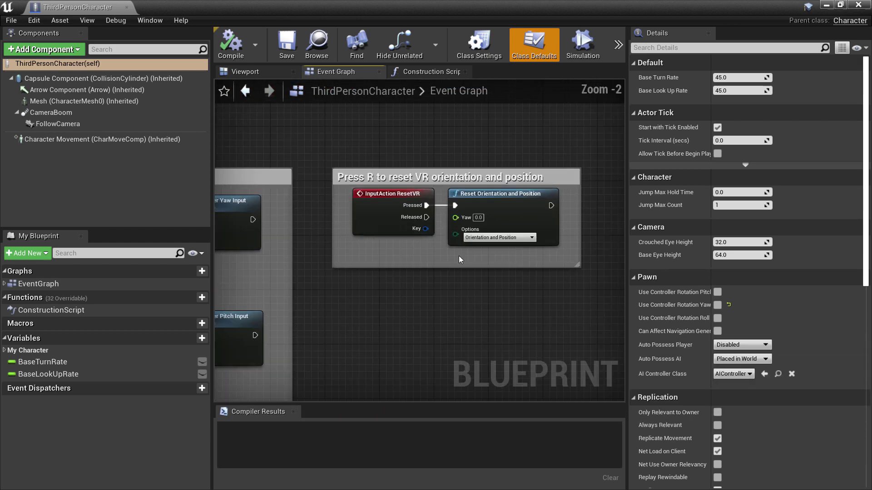
pyautogui.scroll(-3, 560, 274)
pyautogui.scroll(-1, 560, 274)
pyautogui.scroll(3, 400, 296)
pyautogui.scroll(1, 399, 296)
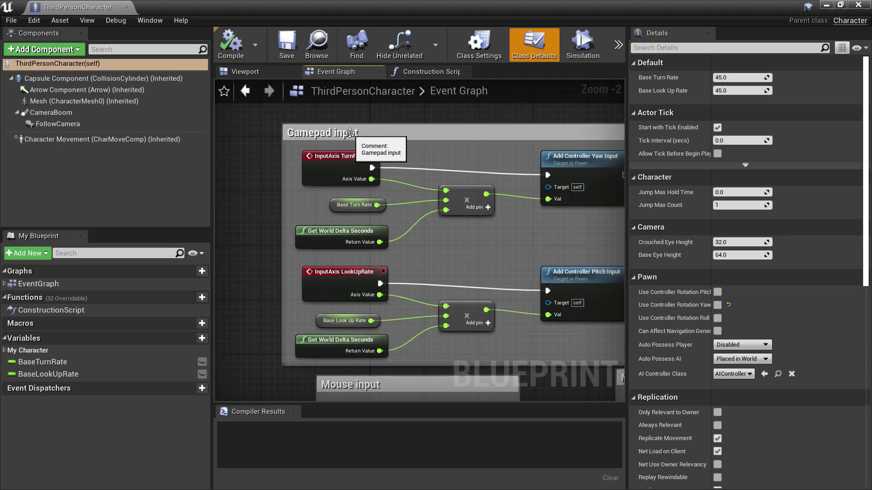
pyautogui.scroll(-2, 349, 132)
pyautogui.scroll(-1, 350, 132)
# Show the ThirdPersonCharacter in the Viewport and zoom in on it
pyautogui.click(252, 72)
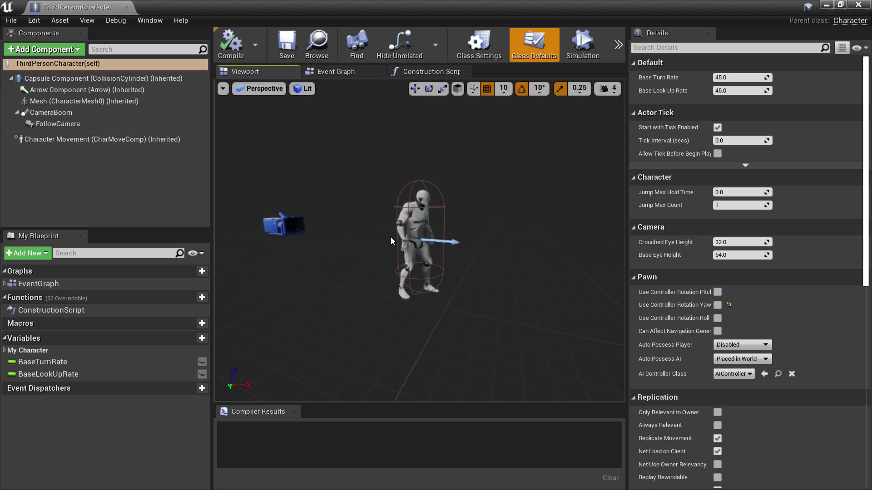
pyautogui.scroll(2, 437, 219)
pyautogui.scroll(3, 470, 222)
pyautogui.scroll(2, 462, 252)
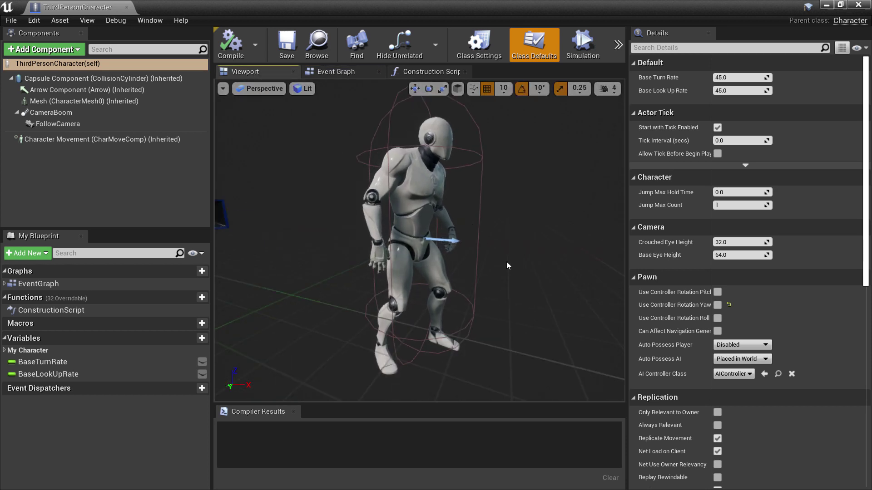
# Move the FollowCamera forward to X 340 and compile the character blueprint
pyautogui.click(449, 241)
pyautogui.scroll(-3, 449, 242)
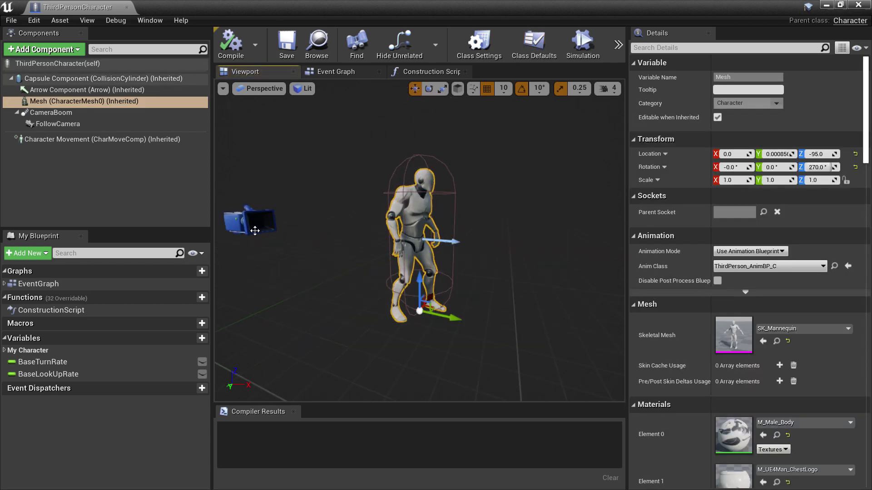
pyautogui.click(255, 231)
pyautogui.moveTo(286, 226); pyautogui.dragTo(523, 271)
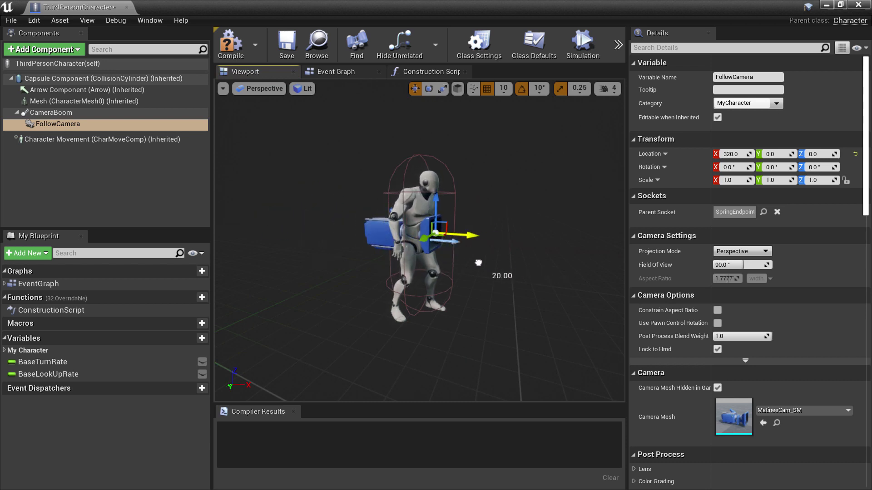
pyautogui.moveTo(524, 272); pyautogui.dragTo(503, 272)
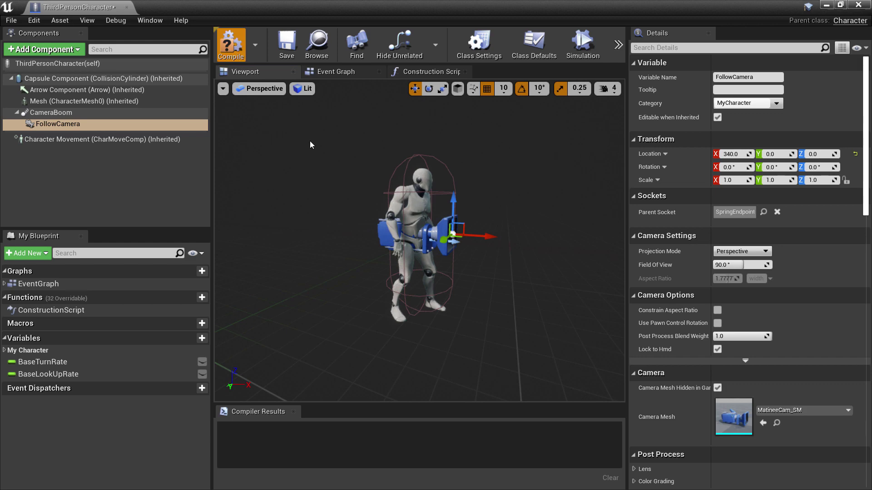
pyautogui.click(230, 43)
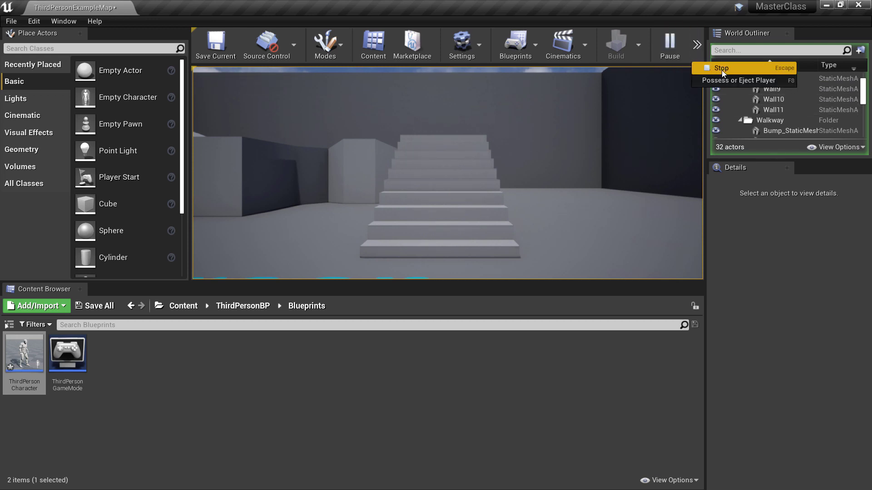
# Stop the play session and reopen the ThirdPersonCharacter blueprint's Viewport
pyautogui.click(721, 69)
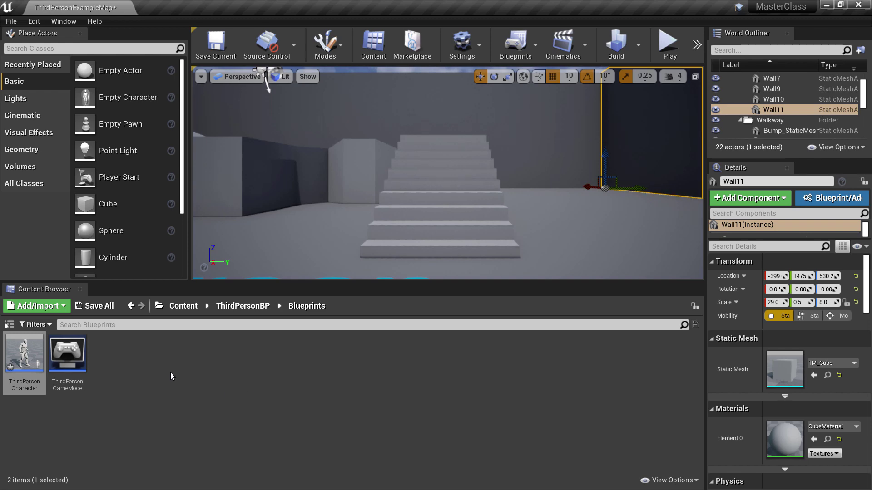
pyautogui.doubleClick(25, 356)
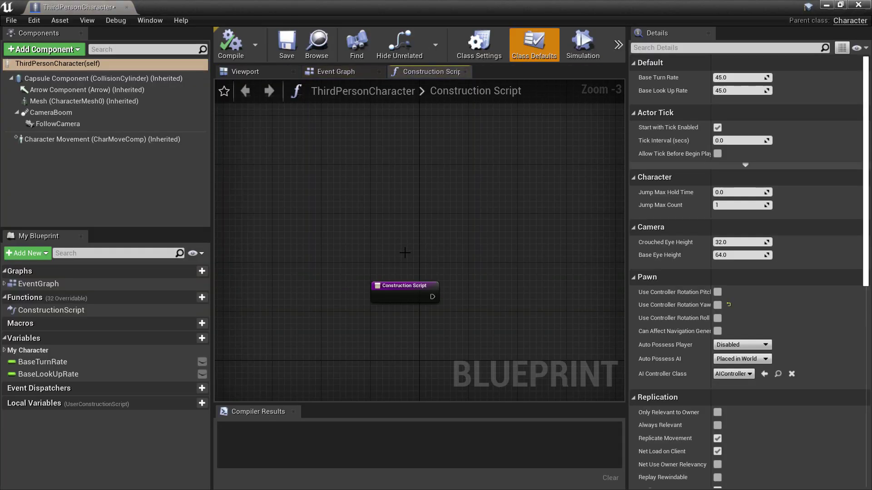
pyautogui.scroll(-1, 422, 284)
pyautogui.click(241, 75)
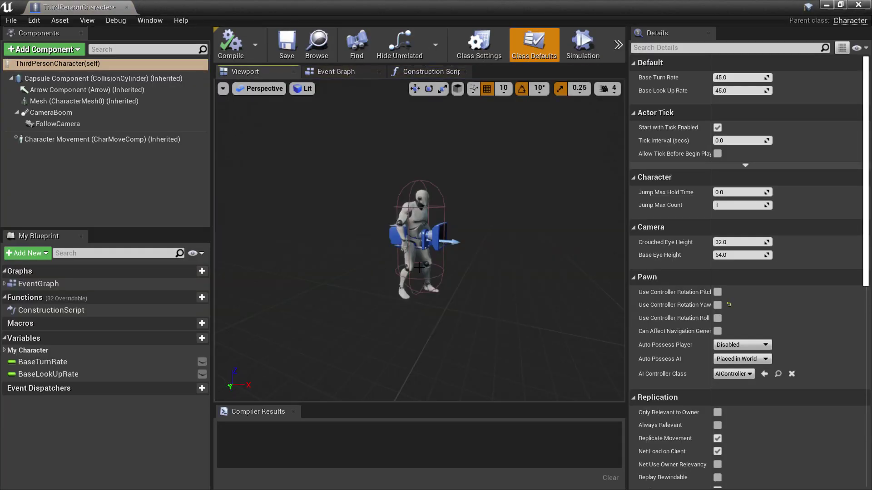
# Reposition the FollowCamera to X 120 and Z 100
pyautogui.click(440, 234)
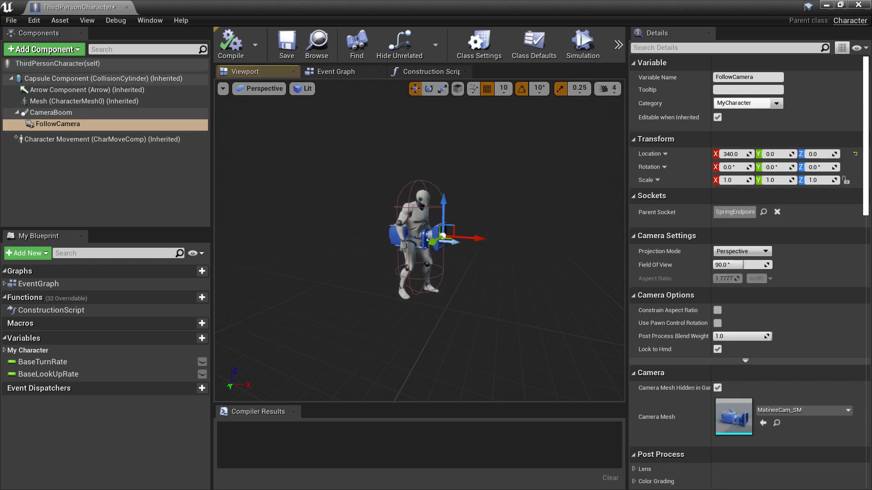
pyautogui.click(444, 243)
pyautogui.click(443, 237)
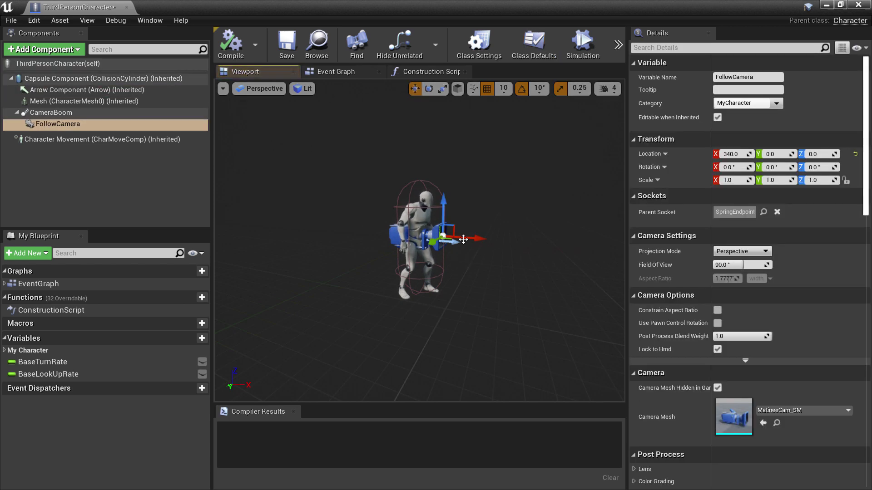
pyautogui.moveTo(472, 238); pyautogui.dragTo(366, 231)
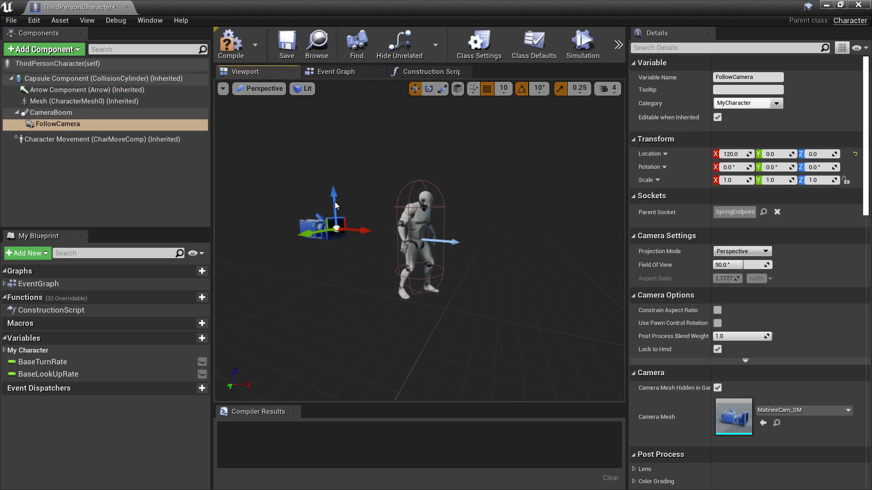
pyautogui.moveTo(335, 194); pyautogui.dragTo(336, 142)
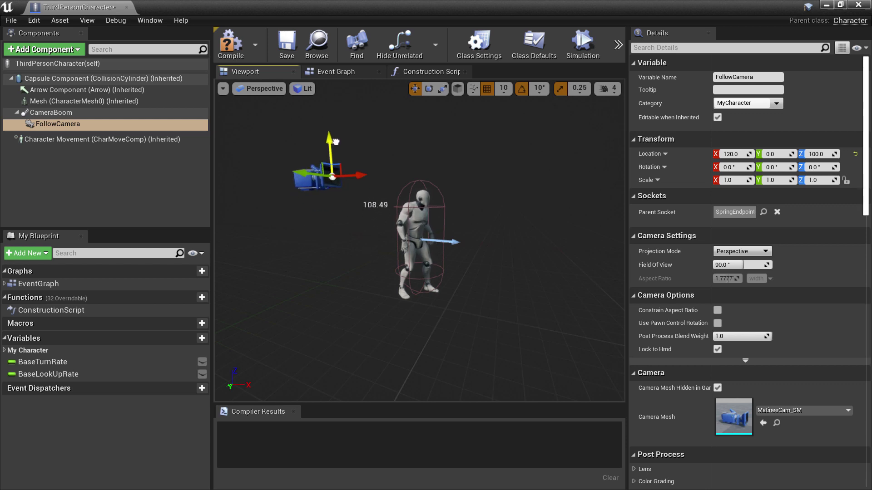
# Pitch the FollowCamera down to -20, compile, and close the blueprint editor
pyautogui.click(429, 88)
pyautogui.moveTo(324, 179); pyautogui.dragTo(339, 181, button='right')
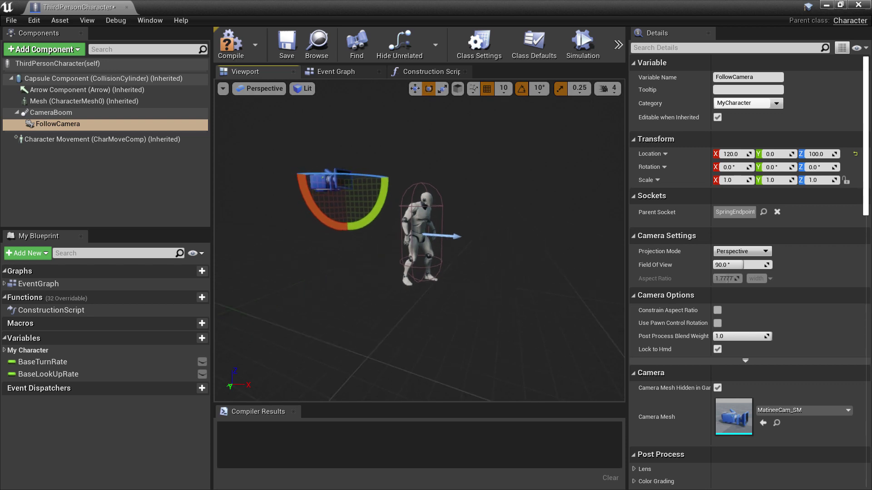
pyautogui.moveTo(347, 200); pyautogui.dragTo(406, 159)
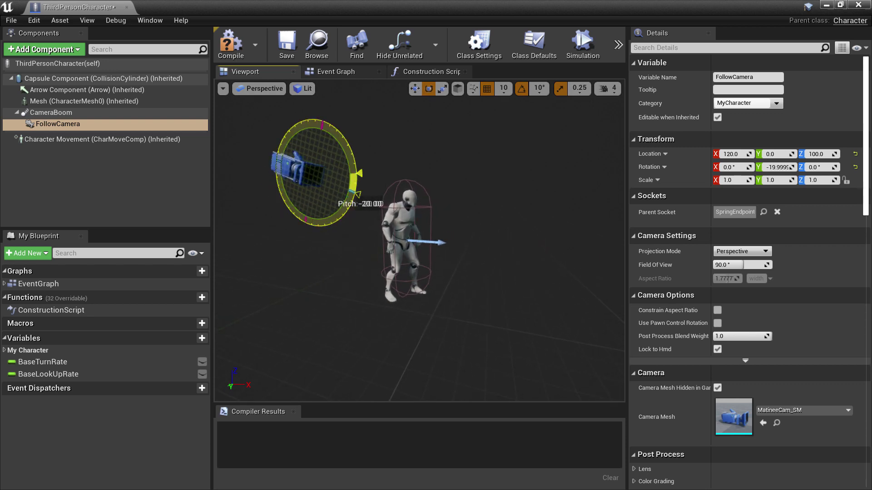
pyautogui.click(230, 43)
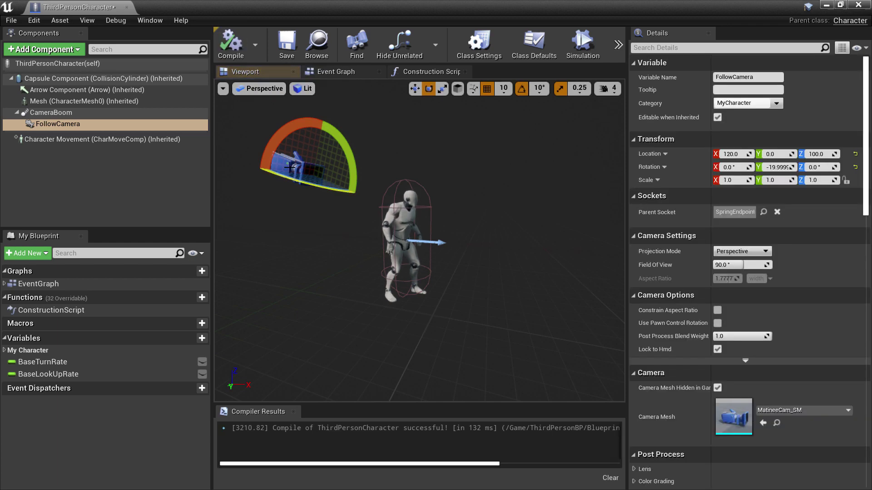
pyautogui.click(128, 8)
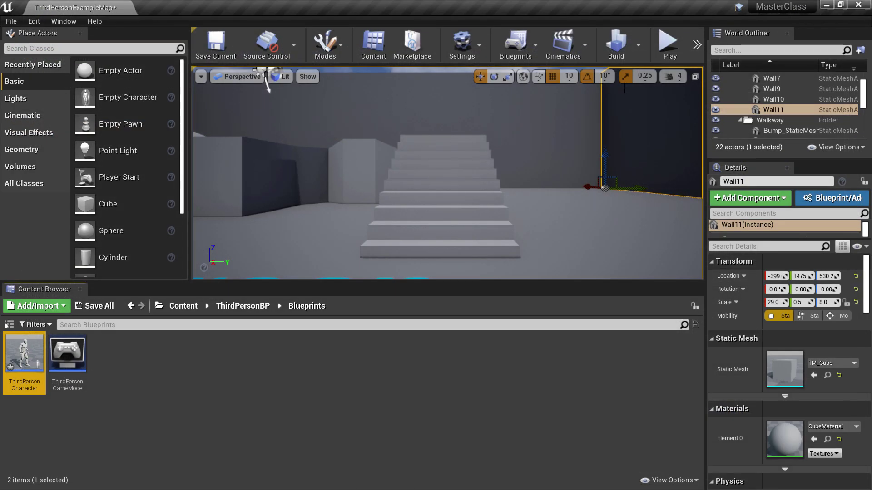
# Play-test by running forward up the stairs, then return to the top Content folder
pyautogui.click(666, 49)
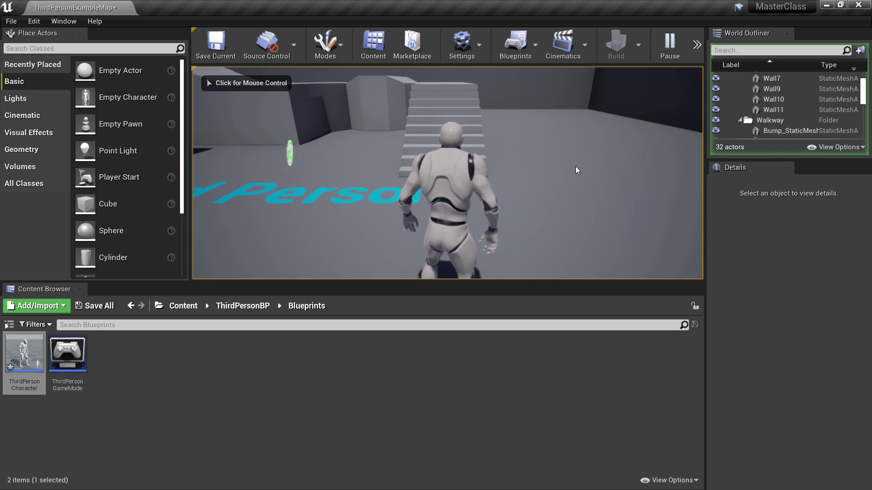
pyautogui.click(560, 178)
pyautogui.press('w')
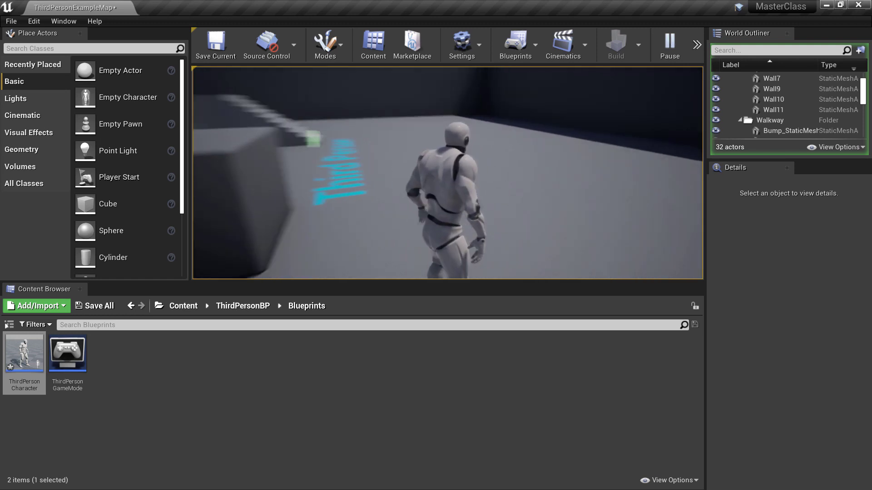
pyautogui.press('Escape')
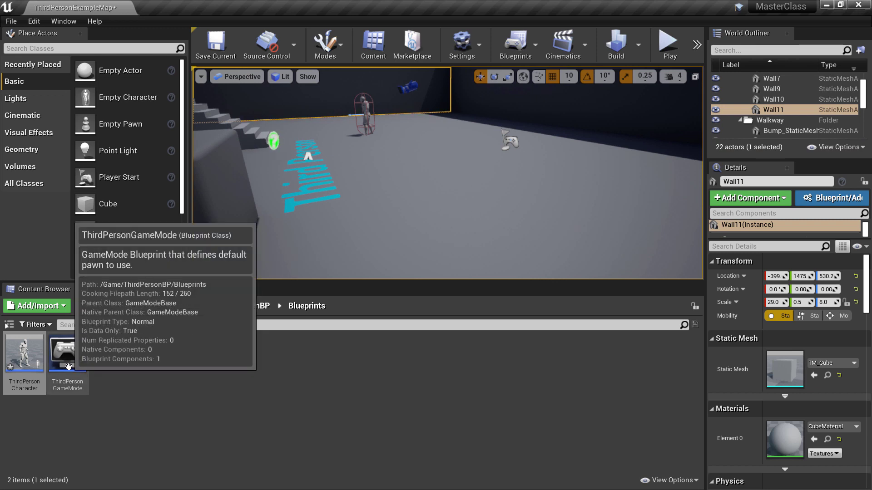
pyautogui.click(183, 307)
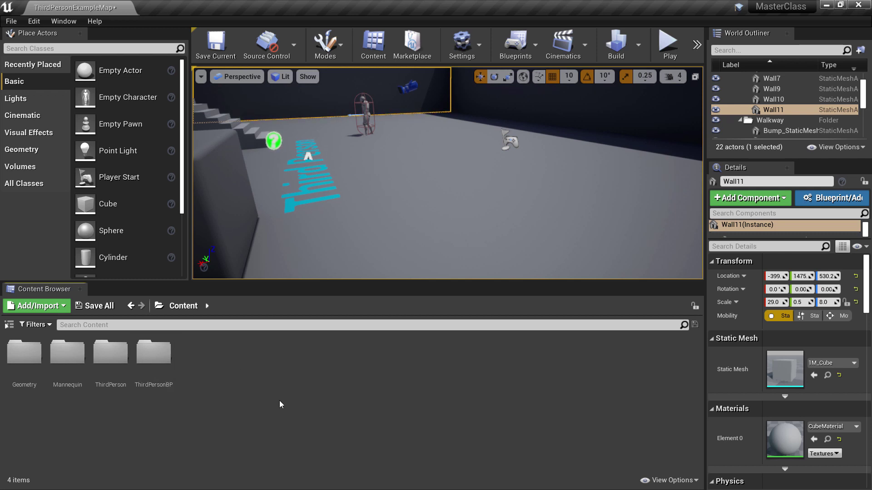
# Close the Content Browser panel
pyautogui.click(80, 289)
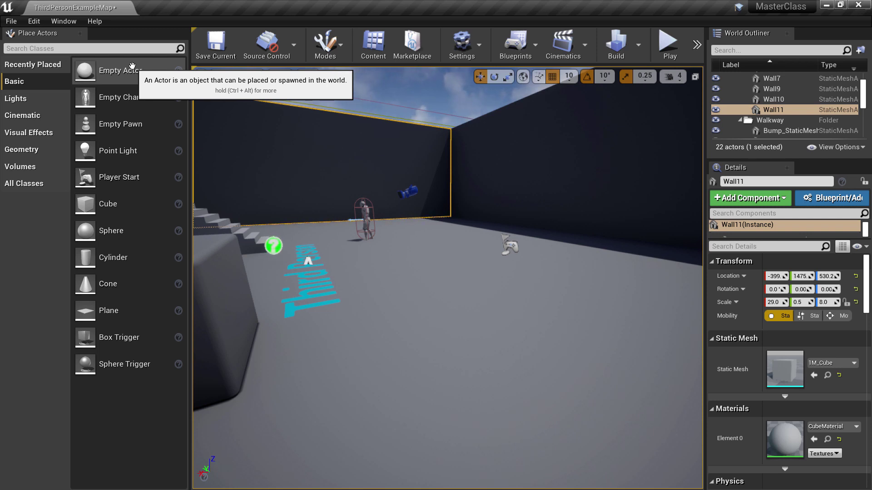
# Reopen Content Browser 1 from the Window menu
pyautogui.click(74, 20)
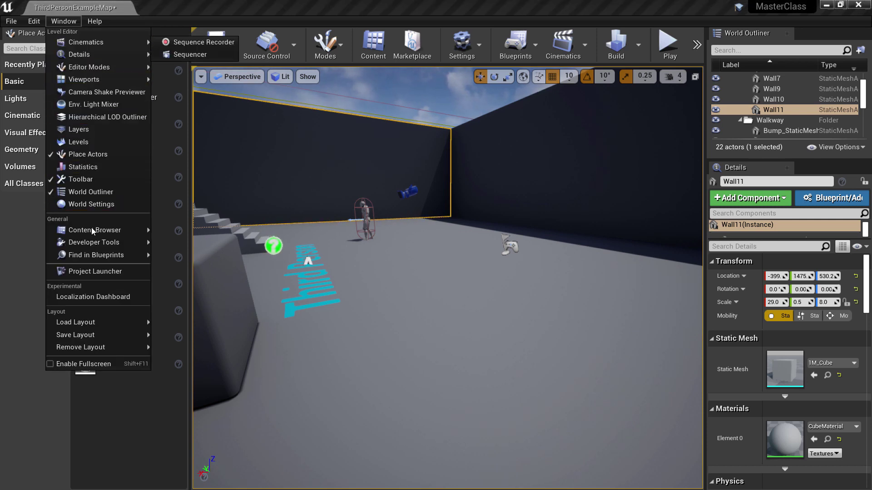
pyautogui.moveTo(90, 229)
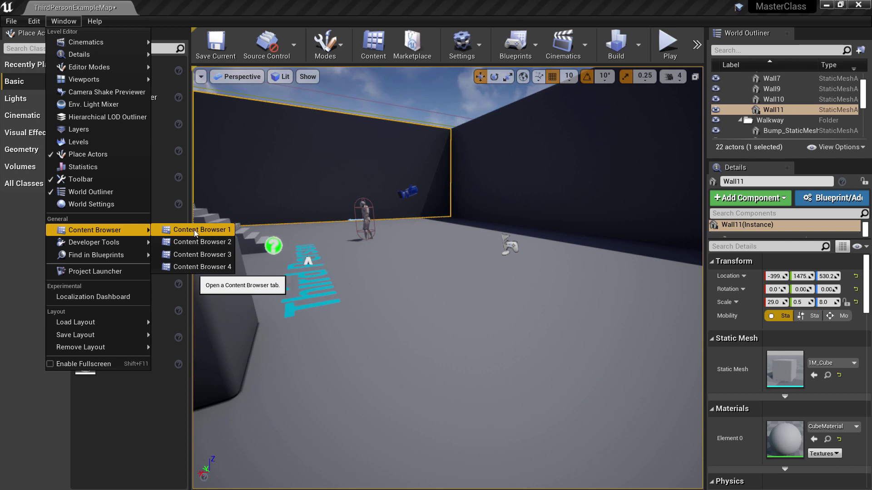
pyautogui.click(194, 229)
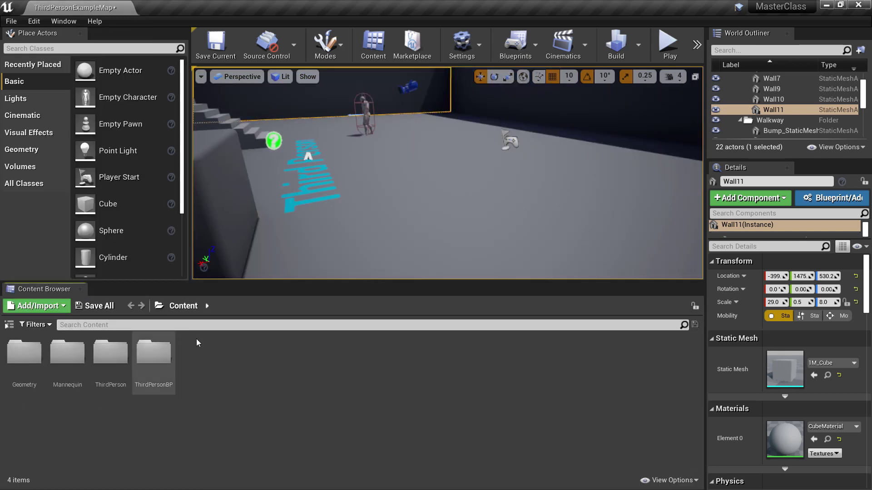
# Open Content Browser 2 and dock it above the first browser
pyautogui.click(63, 21)
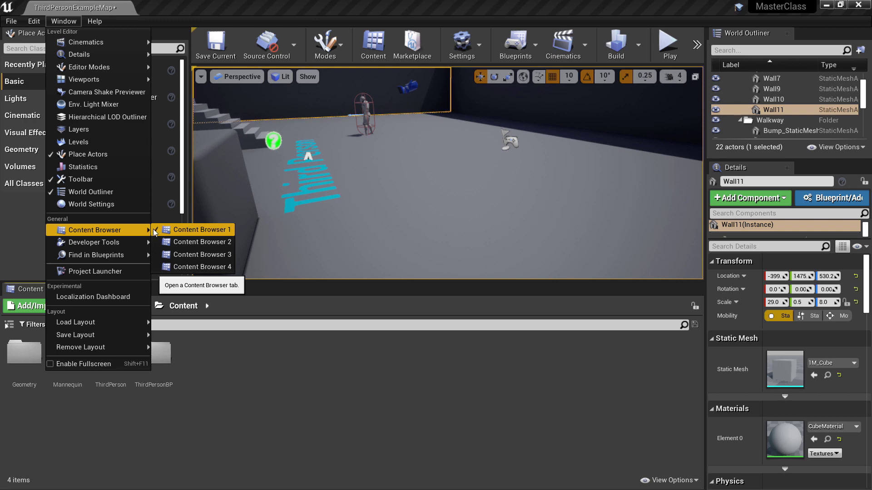
pyautogui.click(198, 241)
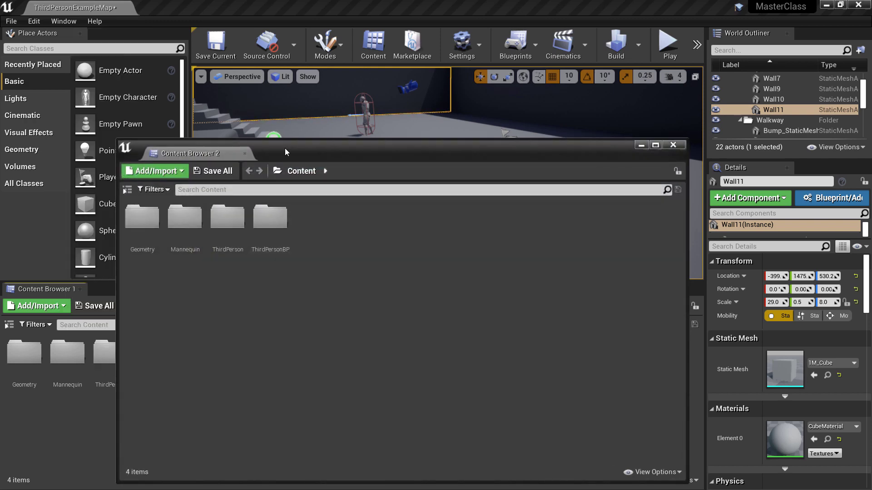
pyautogui.moveTo(198, 155); pyautogui.dragTo(264, 195)
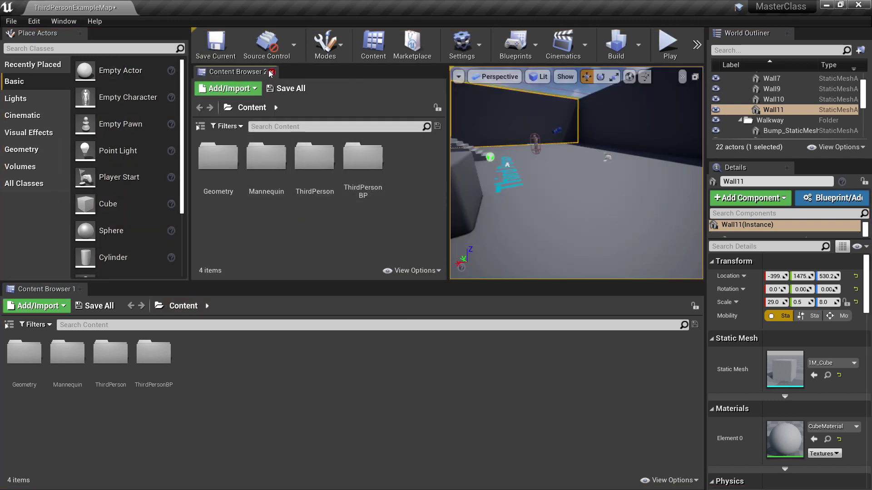
pyautogui.moveTo(238, 72)
pyautogui.mouseDown()
pyautogui.moveTo(823, 193)
pyautogui.moveTo(355, 308)
pyautogui.mouseUp()
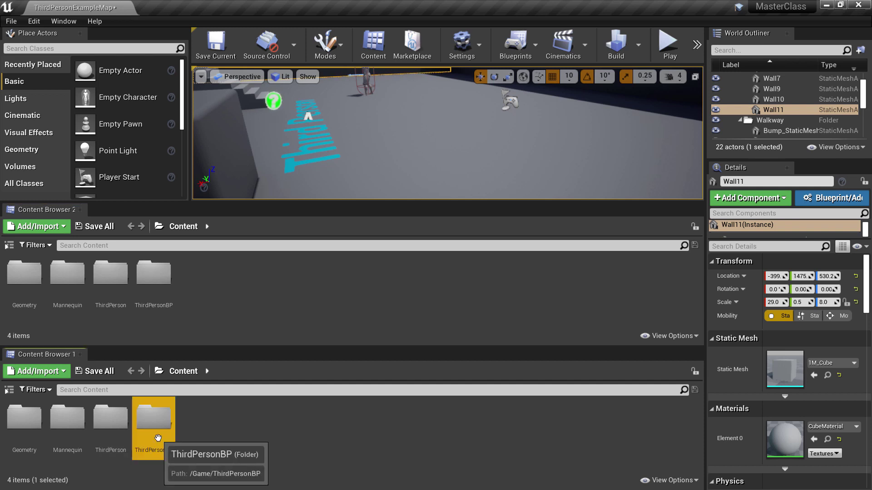
# Open ThirdPersonBP in the first browser and Mannequin in the second, then close the second
pyautogui.doubleClick(155, 419)
pyautogui.doubleClick(67, 275)
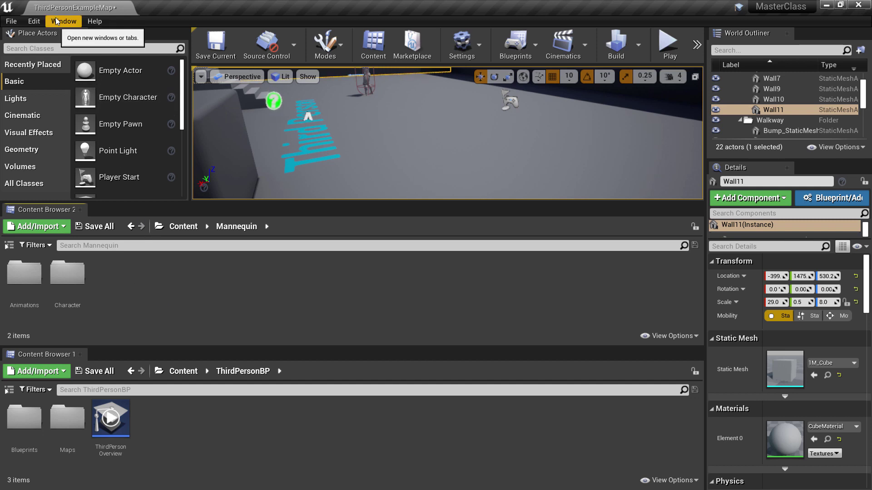
pyautogui.click(80, 210)
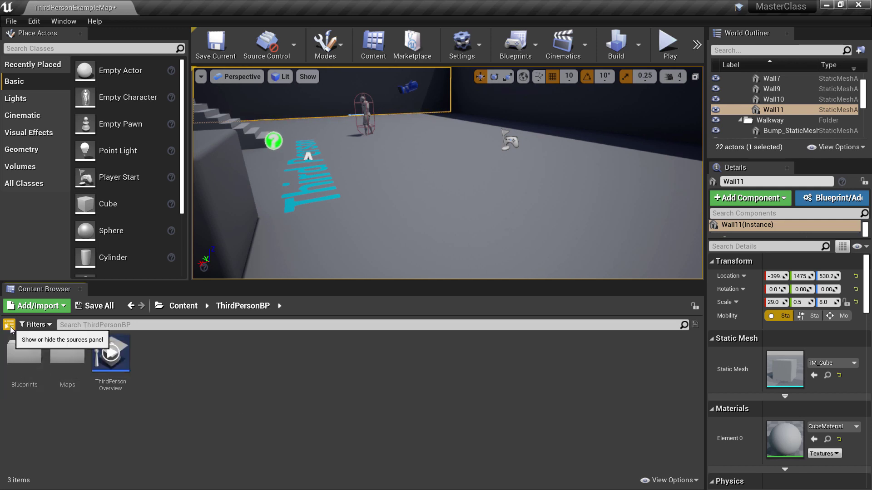
# Show the folder tree, browse Geometry, Mannequin, ThirdPerson and ThirdPersonBP, then expand Geometry to Meshes
pyautogui.click(10, 325)
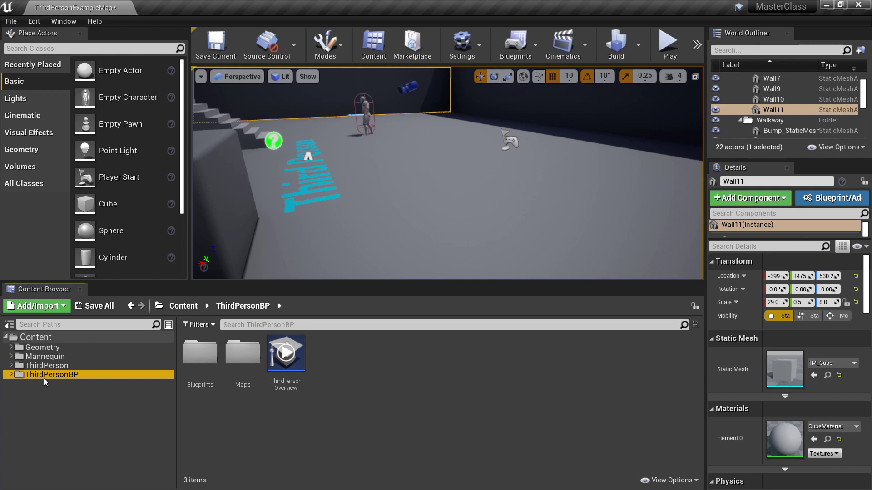
pyautogui.click(39, 348)
pyautogui.click(47, 357)
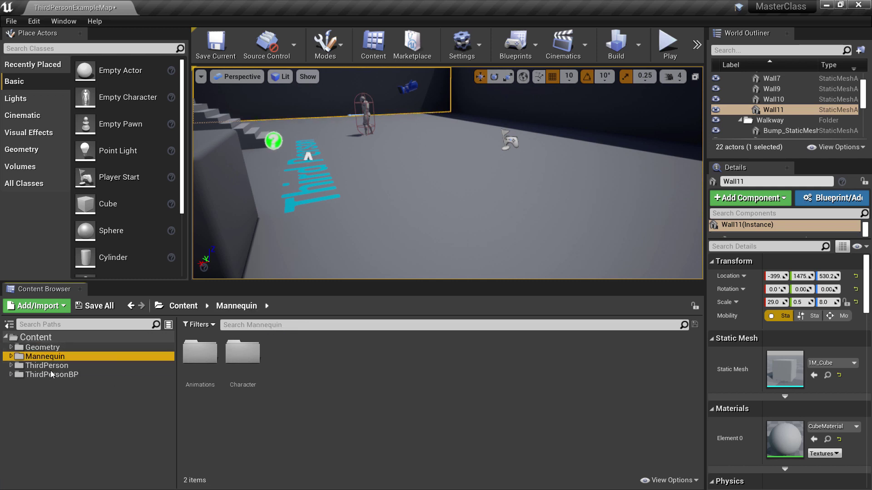
pyautogui.click(51, 366)
pyautogui.click(52, 375)
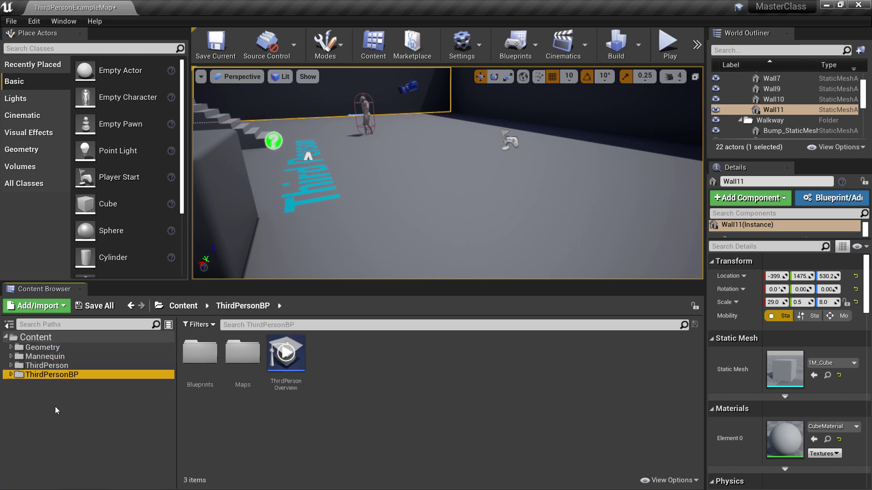
pyautogui.click(35, 337)
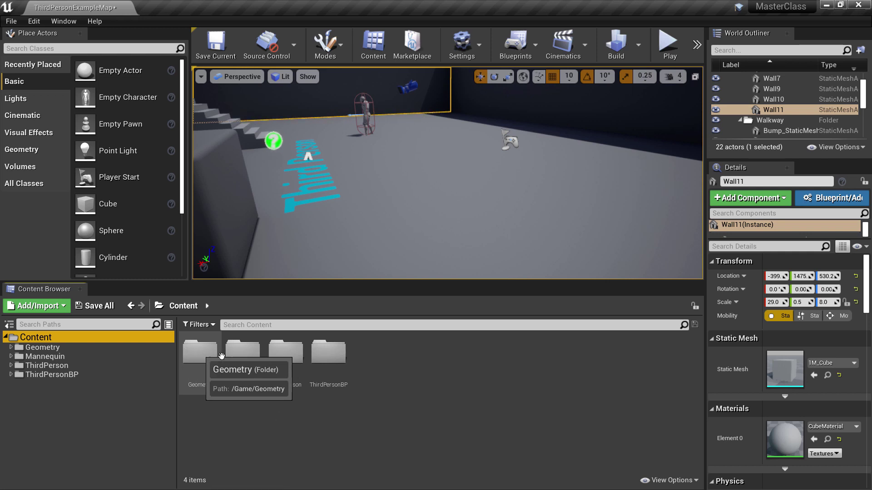
pyautogui.click(12, 346)
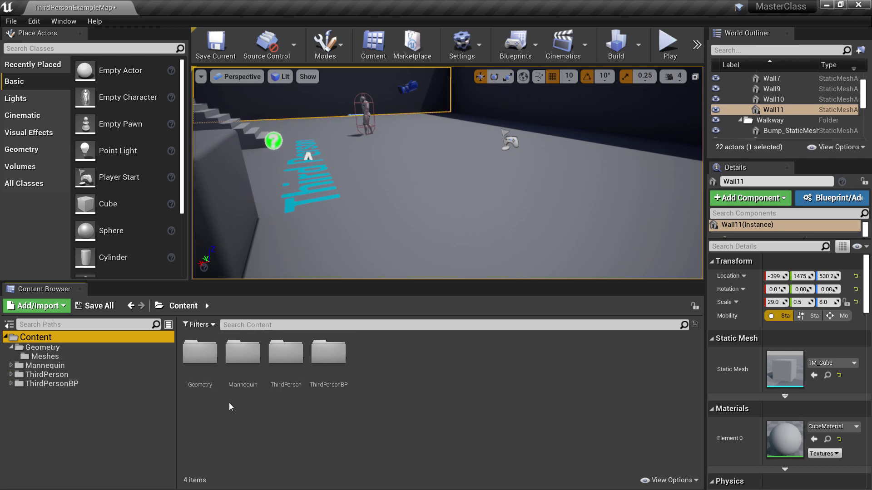
# Expand Mannequin, Character and Materials in the folder tree, then collapse Materials and Character
pyautogui.click(11, 365)
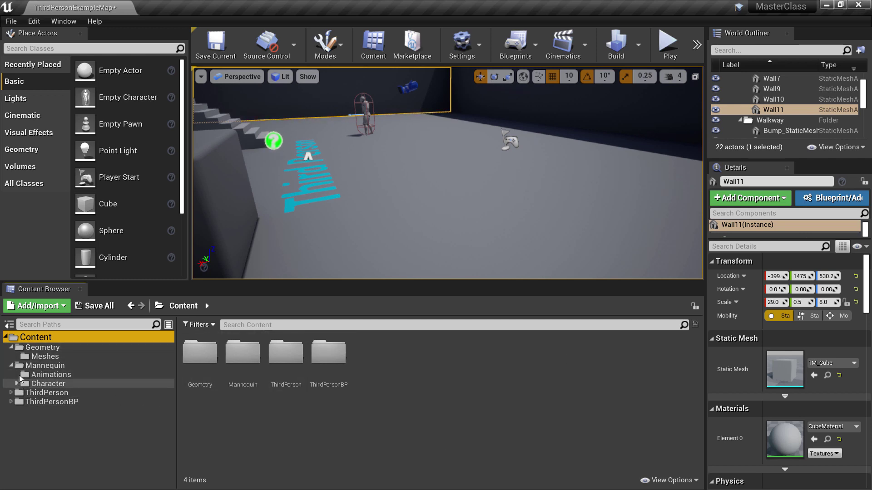
pyautogui.click(17, 383)
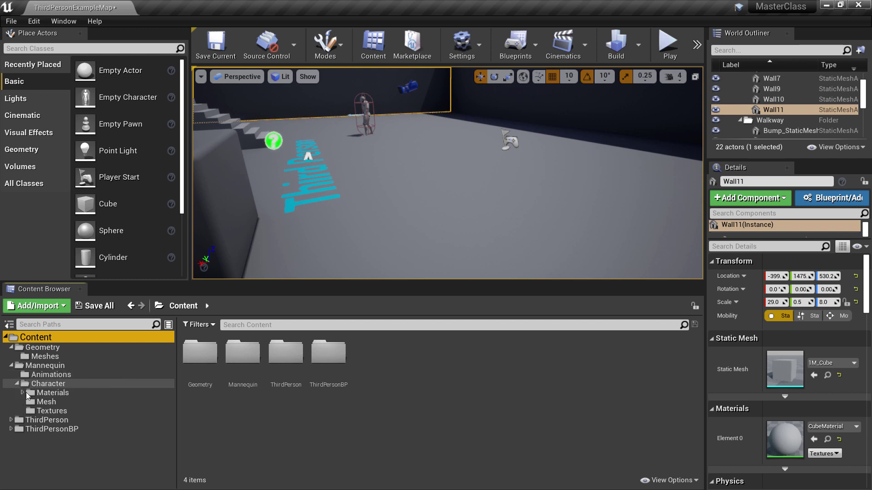
pyautogui.click(22, 392)
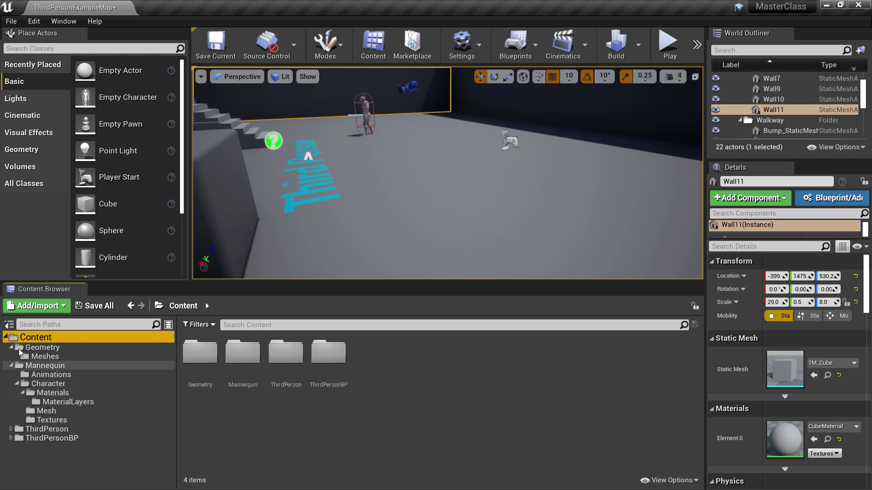
pyautogui.click(23, 391)
pyautogui.click(15, 383)
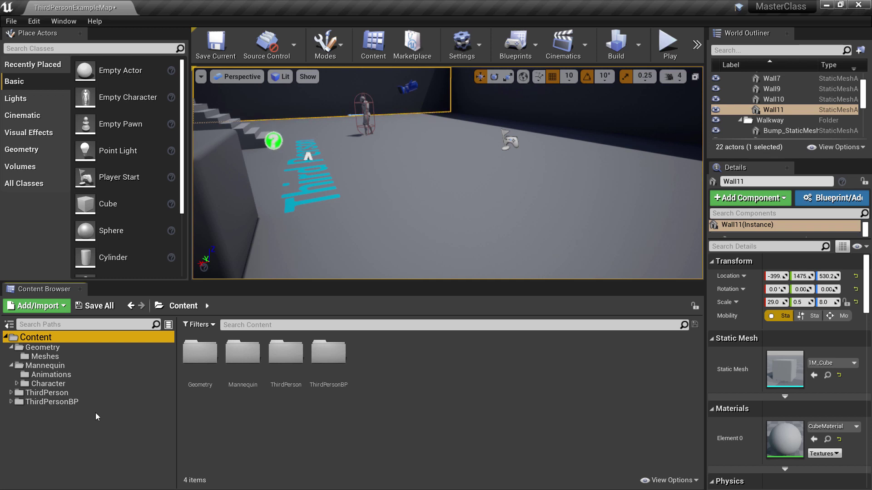
# Use Show in Explorer on the Content folder to open it in File Explorer
pyautogui.rightClick(42, 337)
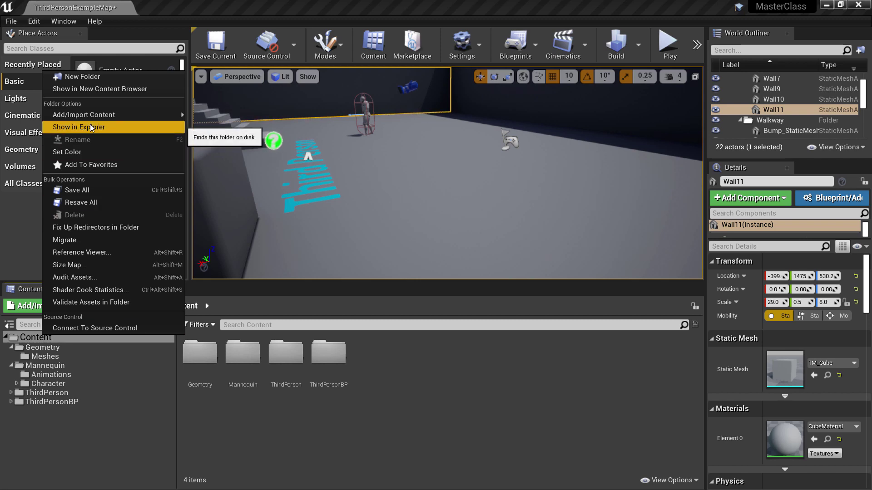
pyautogui.click(78, 127)
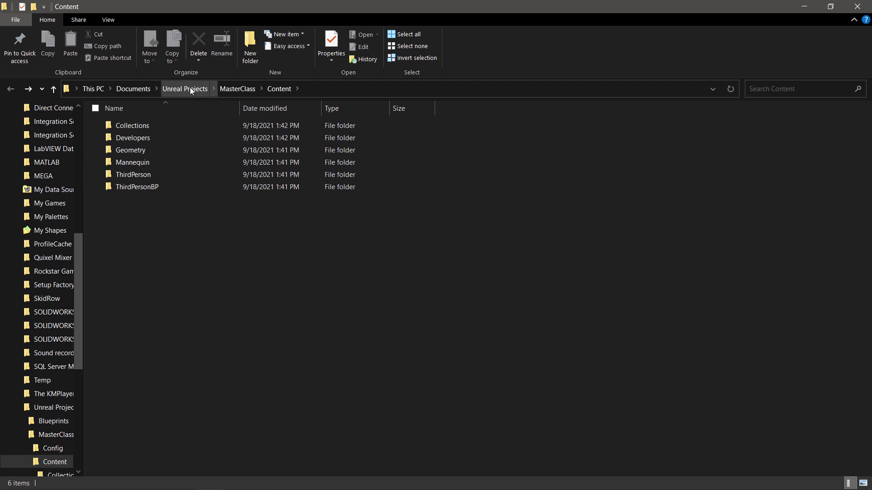
# Go up to MasterClass and select Content, DerivedDataCache, Intermediate, Saved and the project file
pyautogui.click(245, 91)
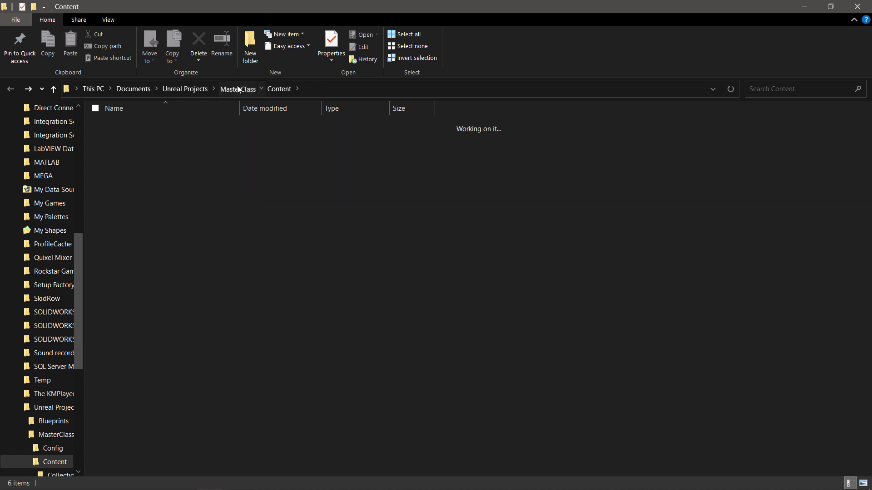
pyautogui.click(188, 237)
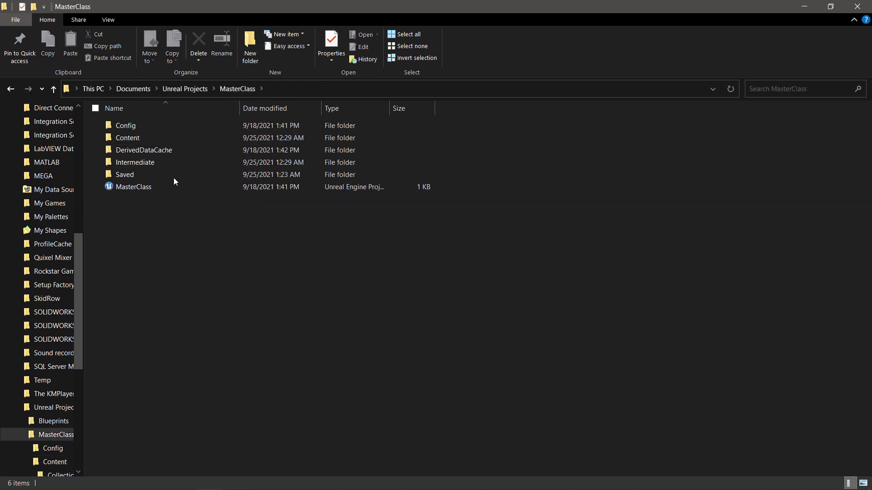
pyautogui.click(147, 138)
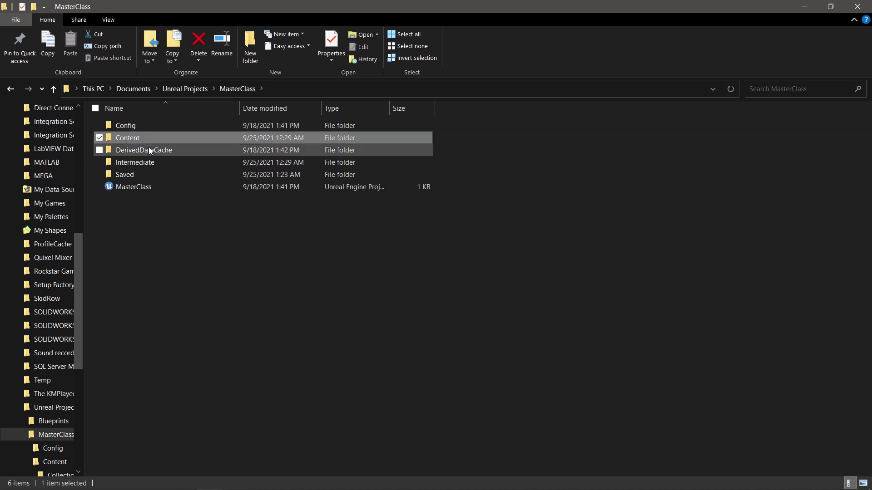
pyautogui.click(145, 165)
pyautogui.click(143, 175)
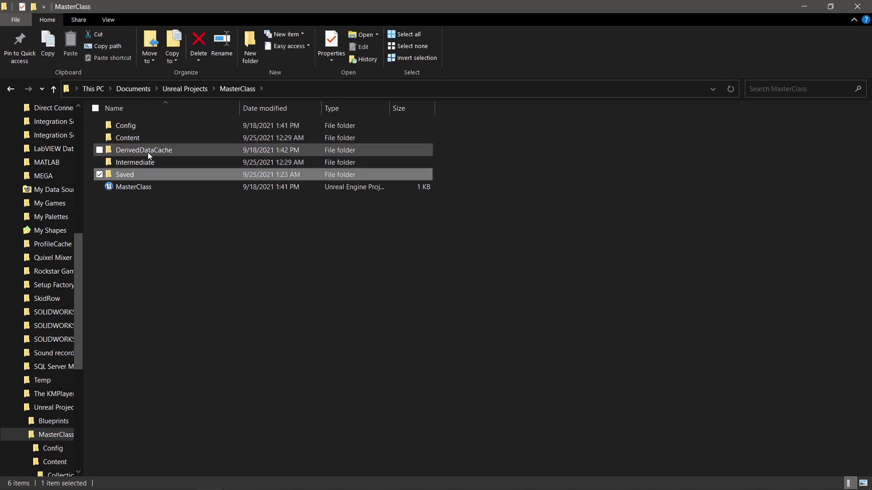
pyautogui.click(148, 151)
pyautogui.click(147, 187)
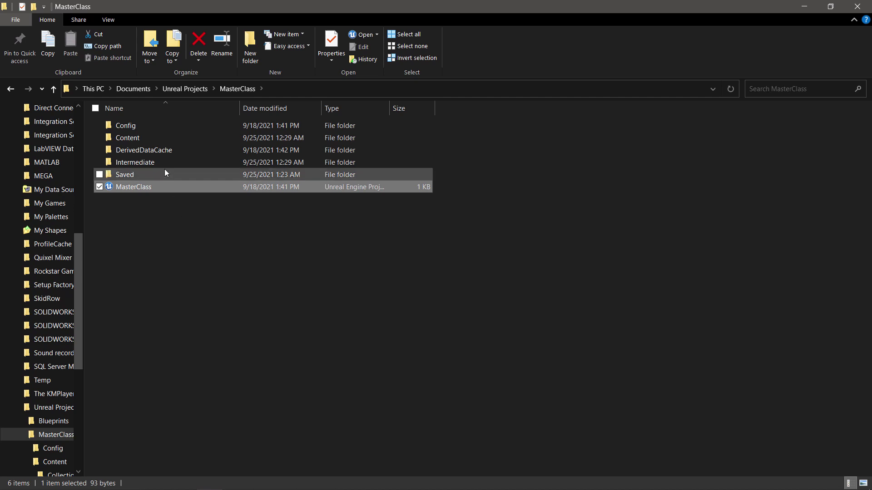
# Open Content in a smaller Explorer window, collapse Geometry and Mannequin in Unreal, then return to Explorer
pyautogui.doubleClick(142, 138)
pyautogui.moveTo(317, 6); pyautogui.dragTo(558, 97)
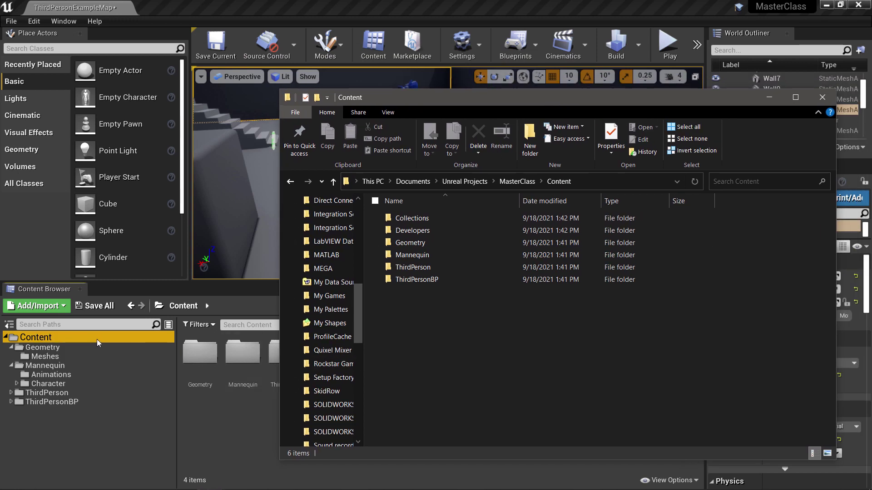
pyautogui.click(11, 347)
pyautogui.click(11, 357)
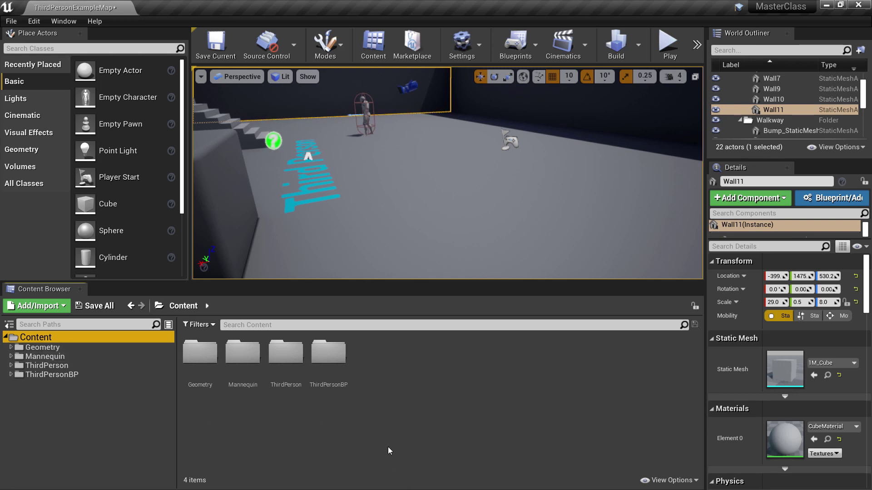
pyautogui.hotkey('alt', 'Tab')
pyautogui.press('Tab')
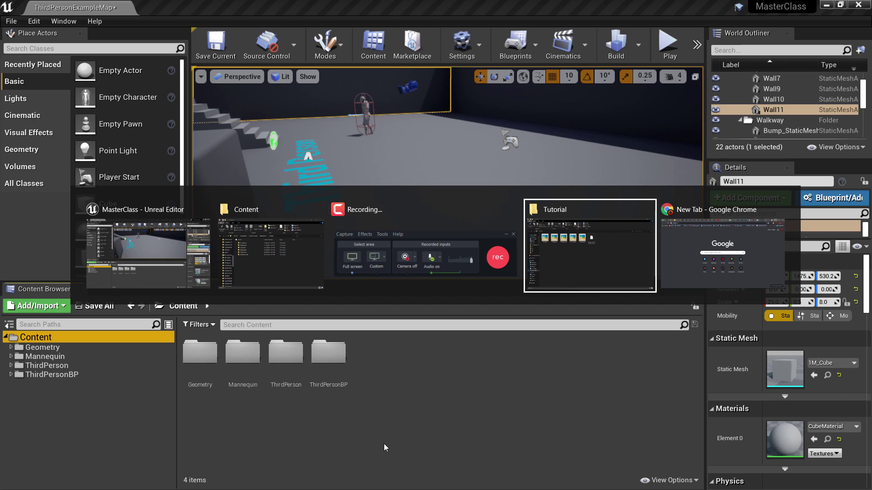
pyautogui.press('Tab')
pyautogui.press('Tab')
pyautogui.press('Tab')
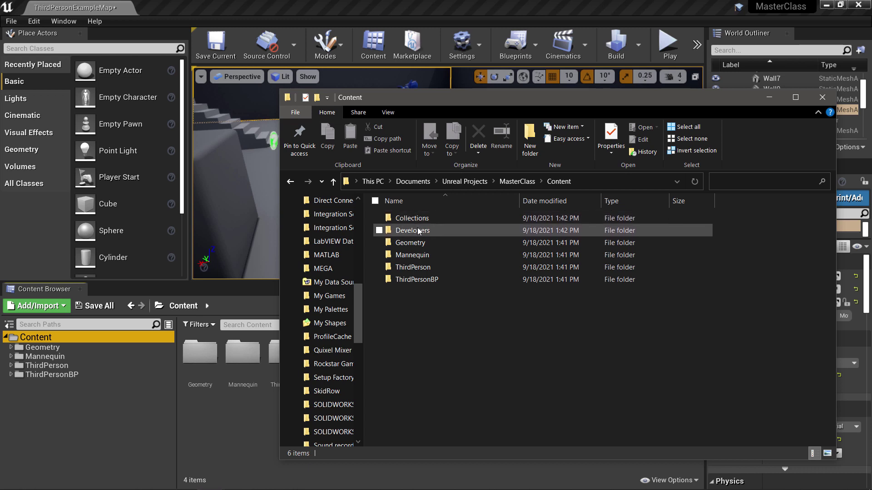
# Open Geometry on disk, expand Geometry, Mannequin, Character and Materials in Unreal's tree, then return to Content
pyautogui.doubleClick(404, 244)
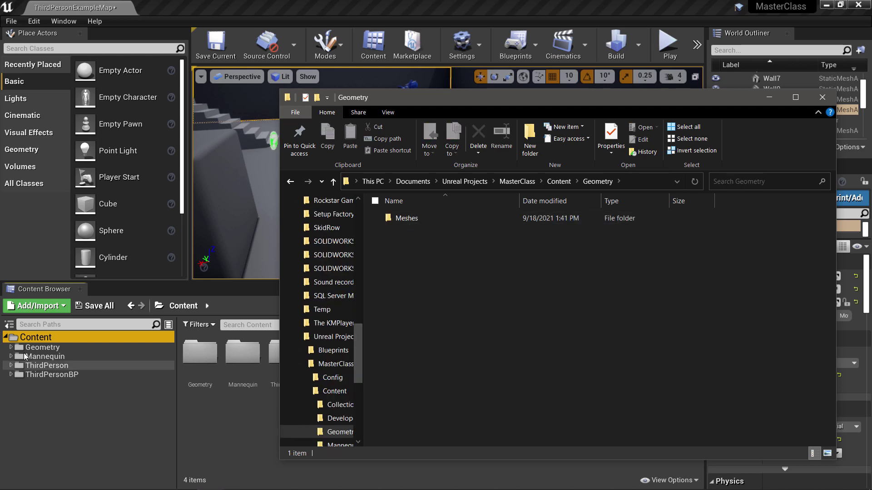
pyautogui.click(11, 347)
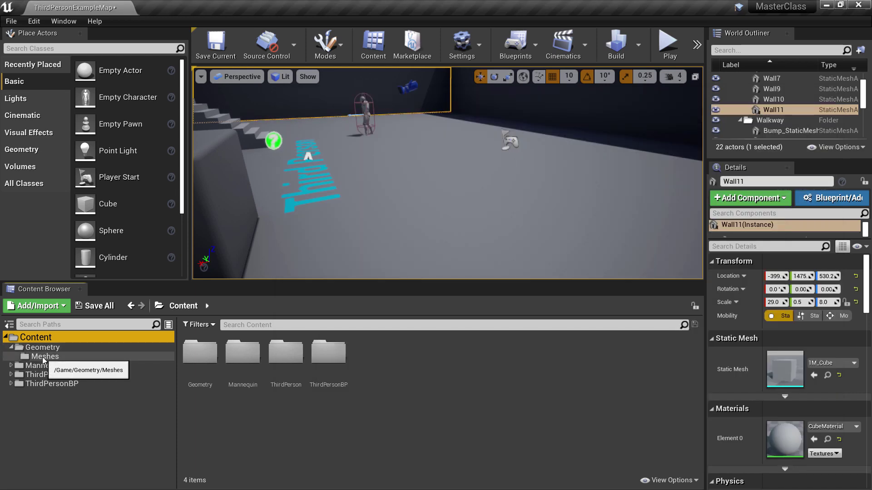
pyautogui.click(11, 366)
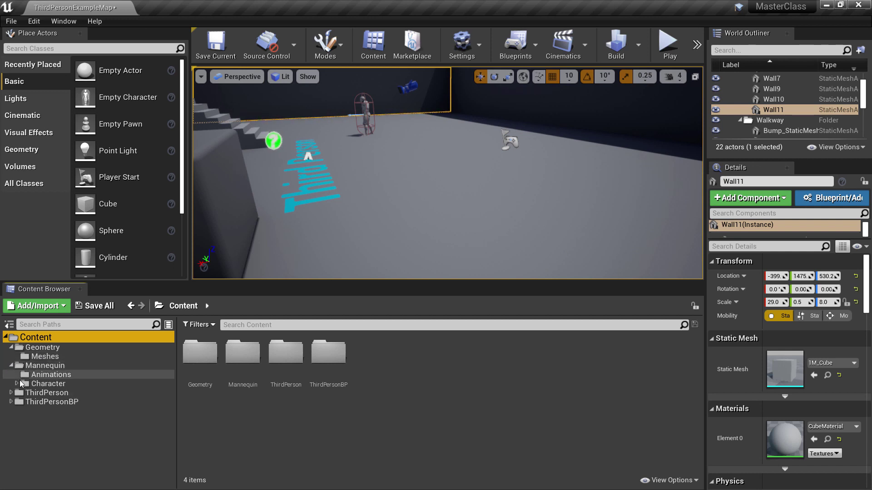
pyautogui.click(17, 383)
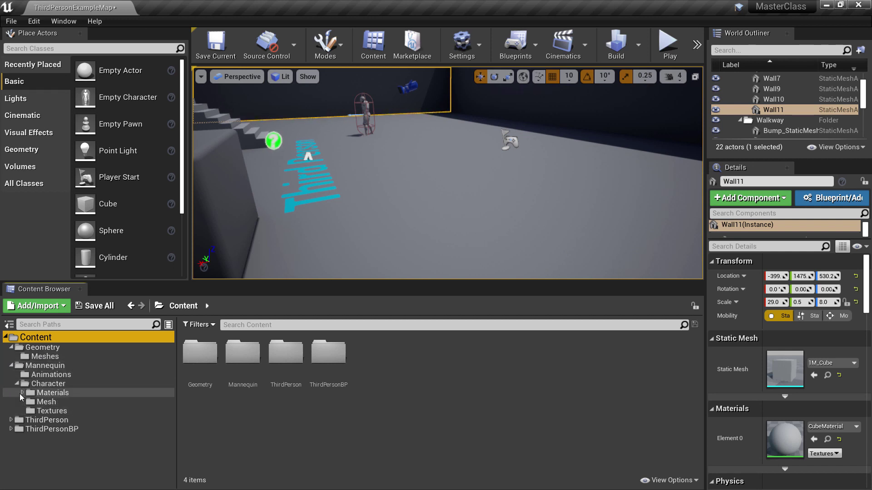
pyautogui.click(22, 392)
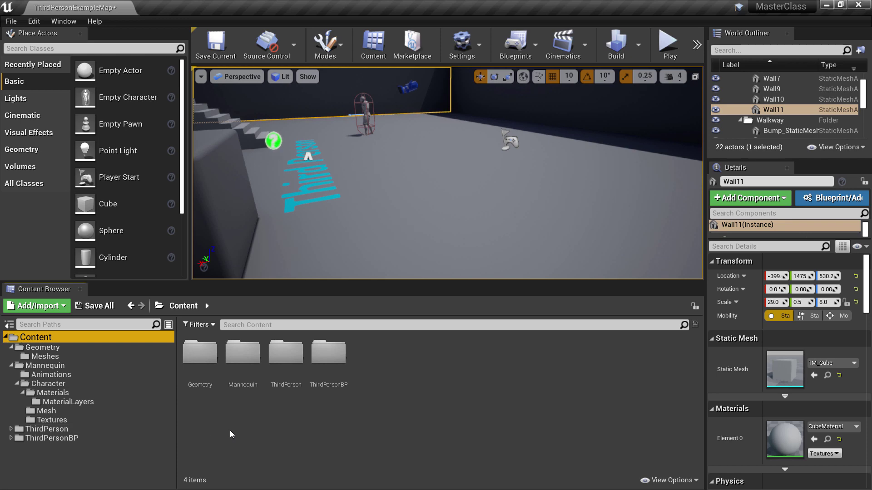
pyautogui.hotkey('alt', 'Tab')
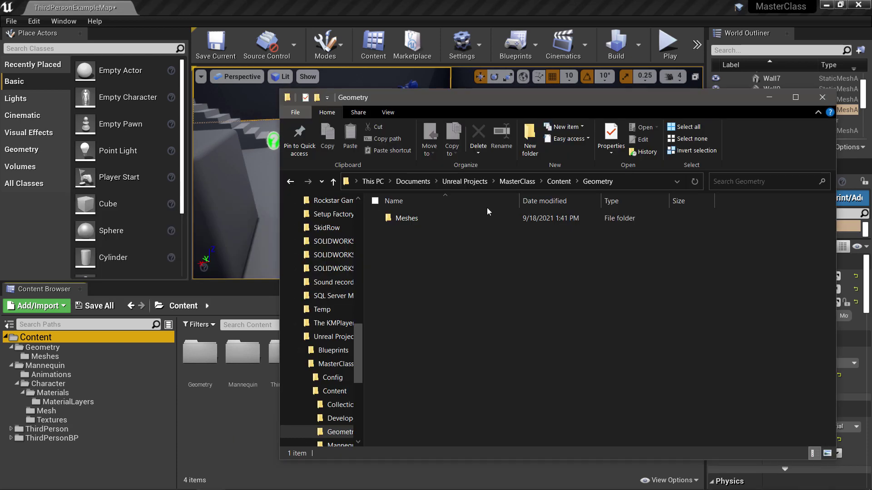
pyautogui.click(562, 181)
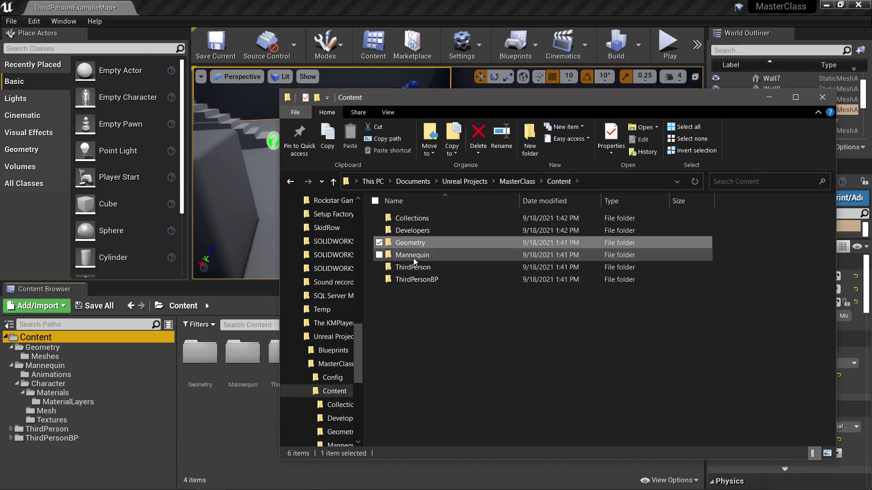
# Browse Mannequin's Animations, Character and Materials folders on disk
pyautogui.doubleClick(413, 258)
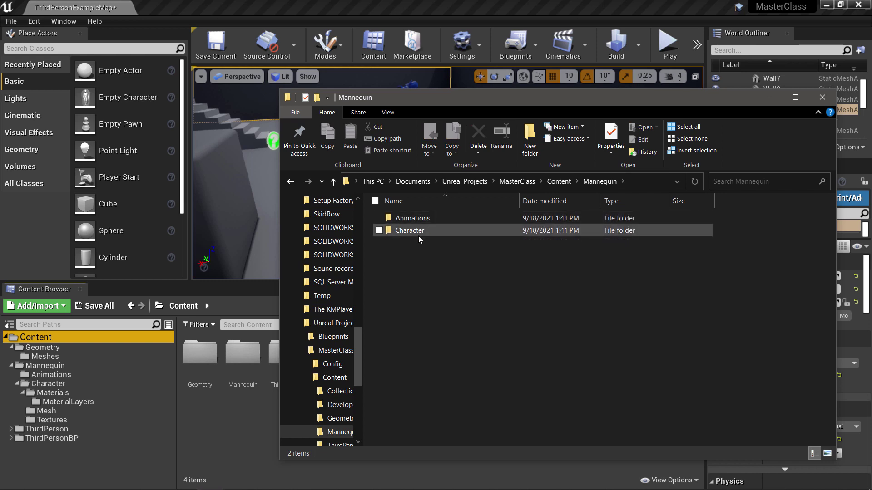
pyautogui.doubleClick(419, 219)
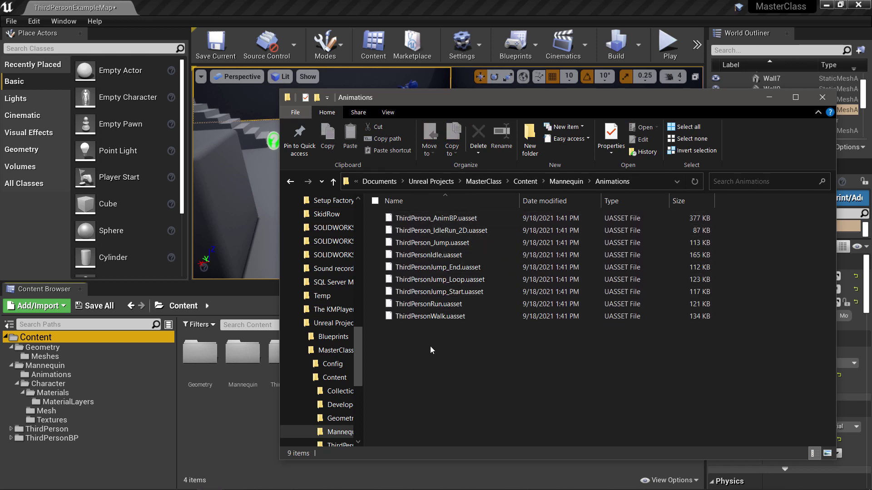
pyautogui.click(563, 182)
pyautogui.doubleClick(400, 231)
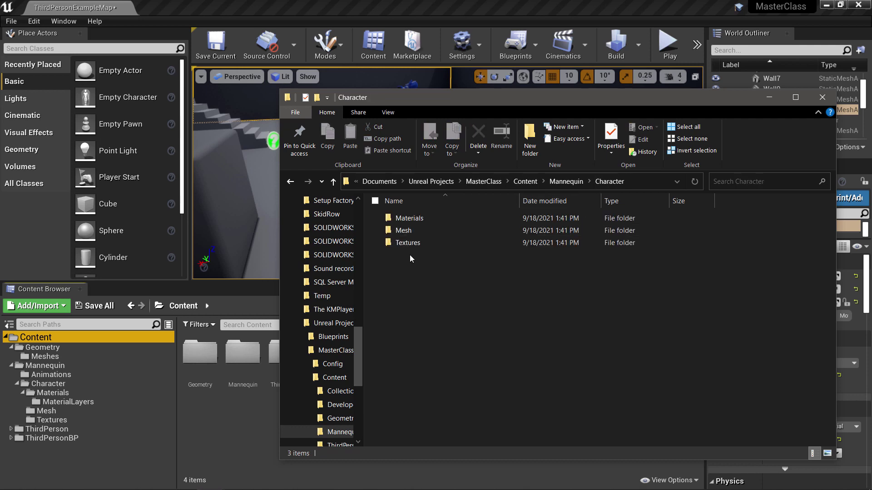
pyautogui.doubleClick(419, 230)
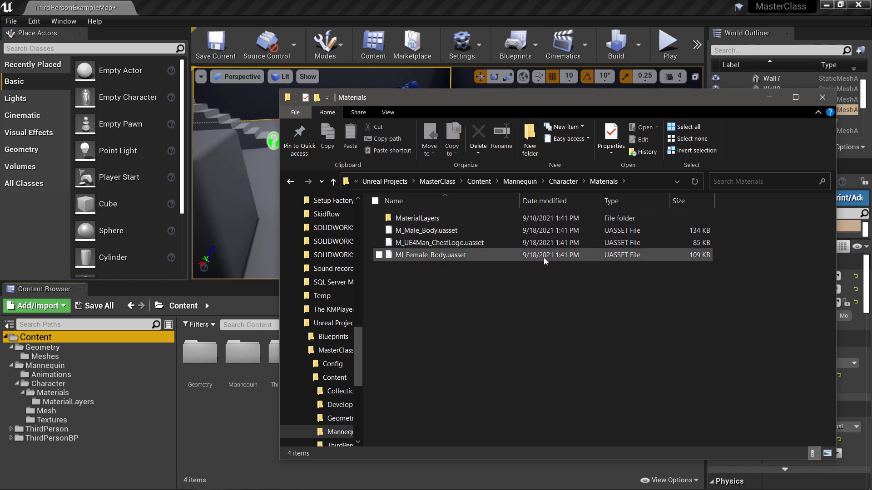
pyautogui.click(564, 187)
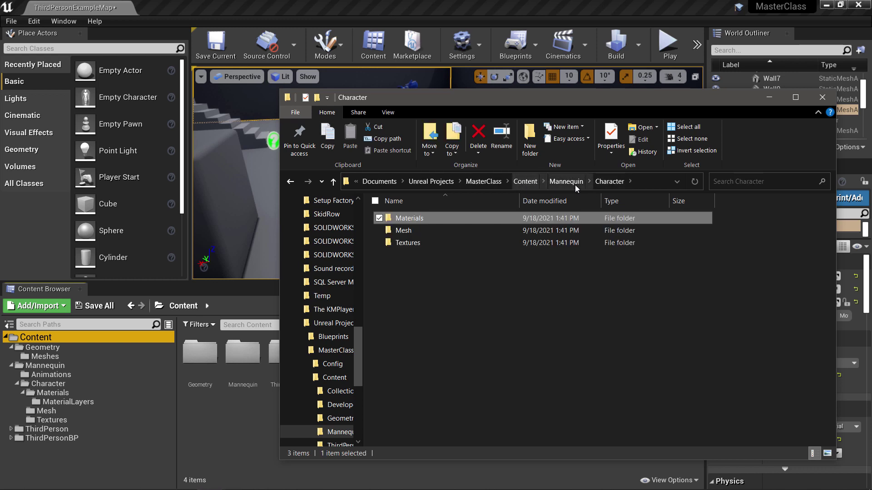
pyautogui.click(575, 184)
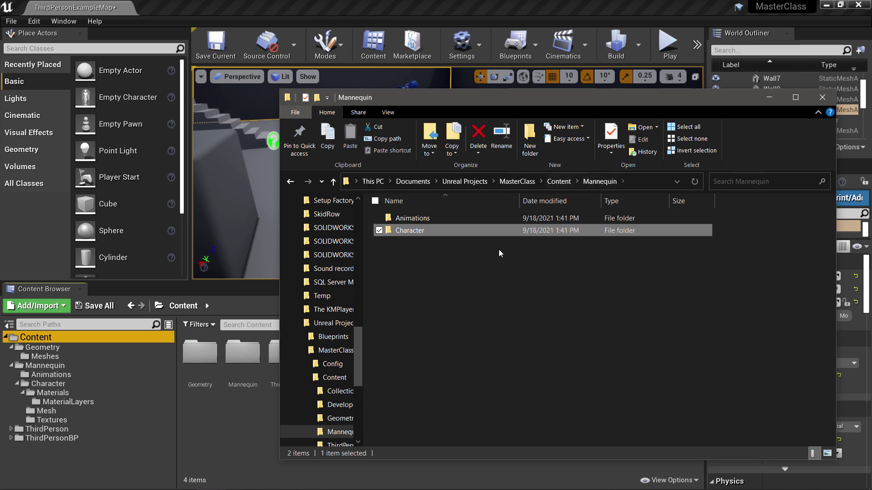
pyautogui.doubleClick(424, 221)
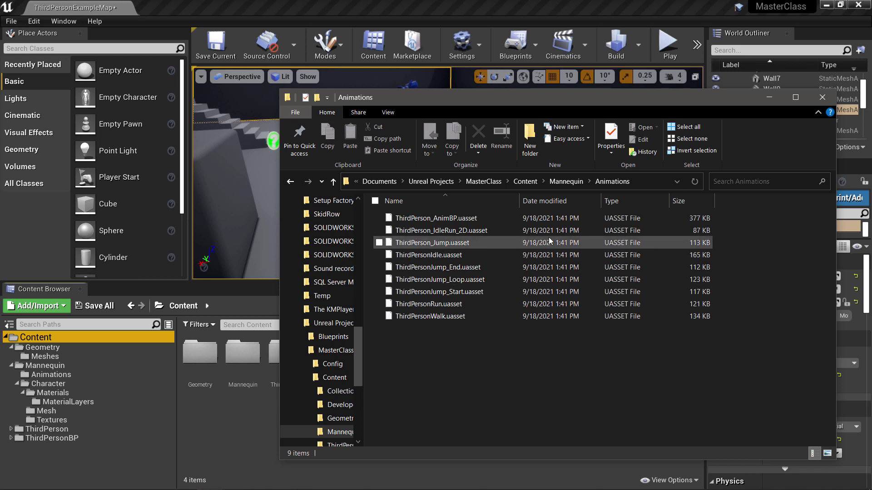
# Back up to Content, glance at Geometry, then open Mannequin > Character > Textures on disk
pyautogui.click(573, 182)
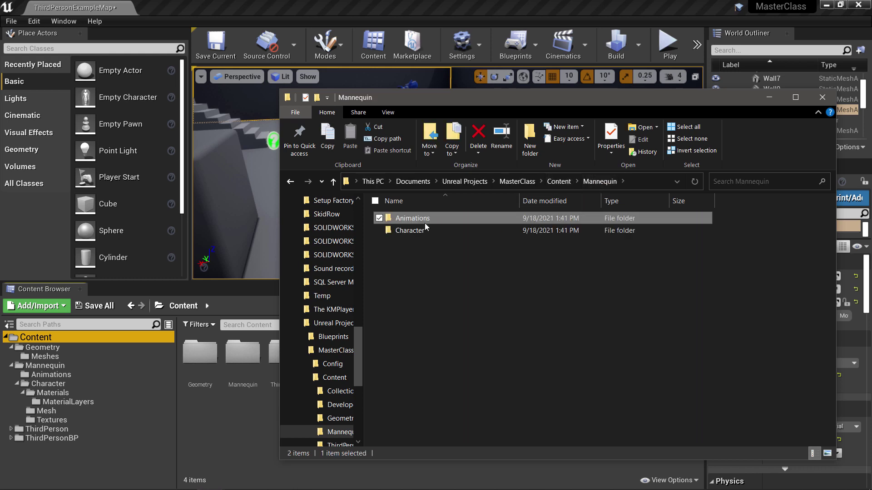
pyautogui.click(559, 181)
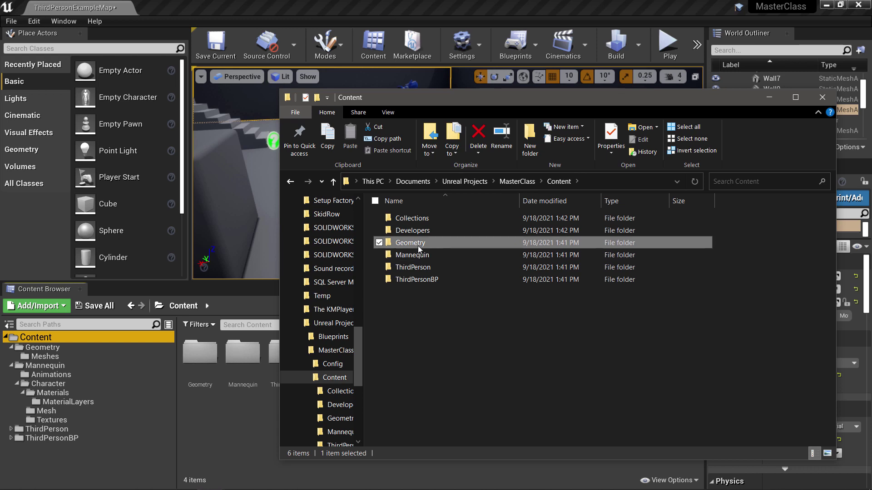
pyautogui.doubleClick(418, 245)
pyautogui.click(567, 184)
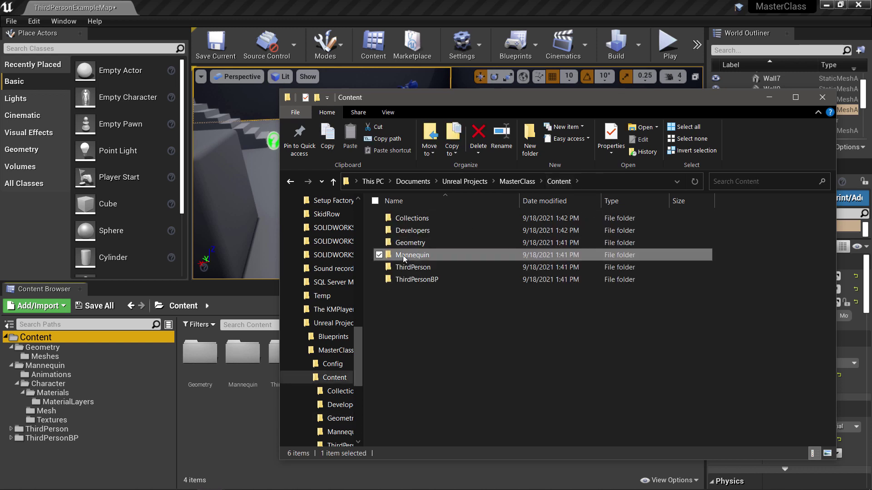
pyautogui.doubleClick(399, 254)
pyautogui.click(416, 236)
pyautogui.doubleClick(417, 232)
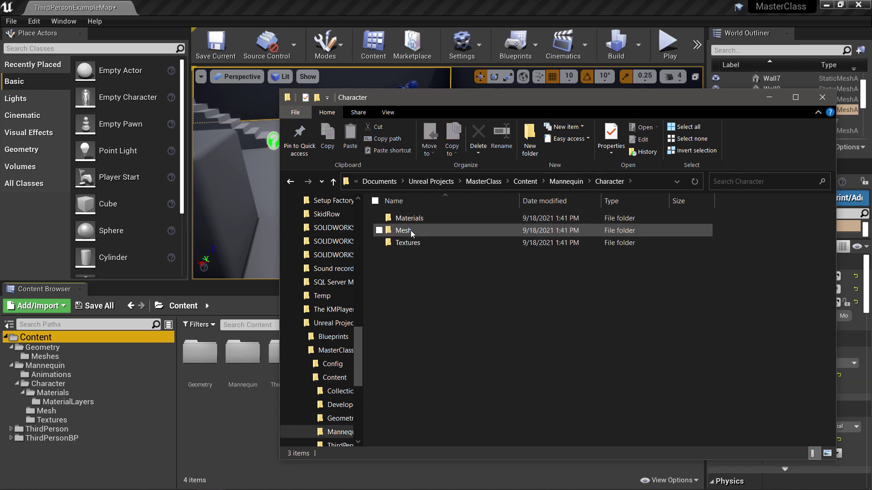
pyautogui.doubleClick(410, 243)
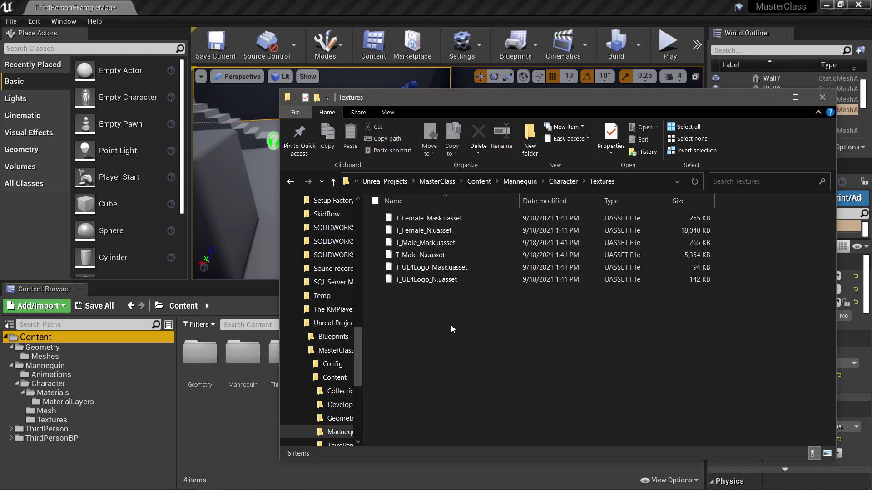
# Select and deselect the six texture files, including T_UE4Logo_N, in Explorer
pyautogui.moveTo(518, 325); pyautogui.dragTo(410, 218)
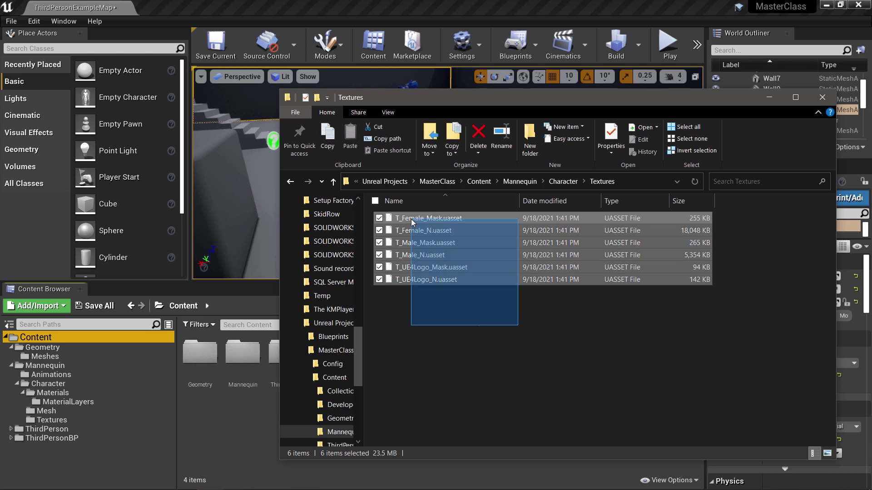
pyautogui.moveTo(521, 305); pyautogui.dragTo(410, 219)
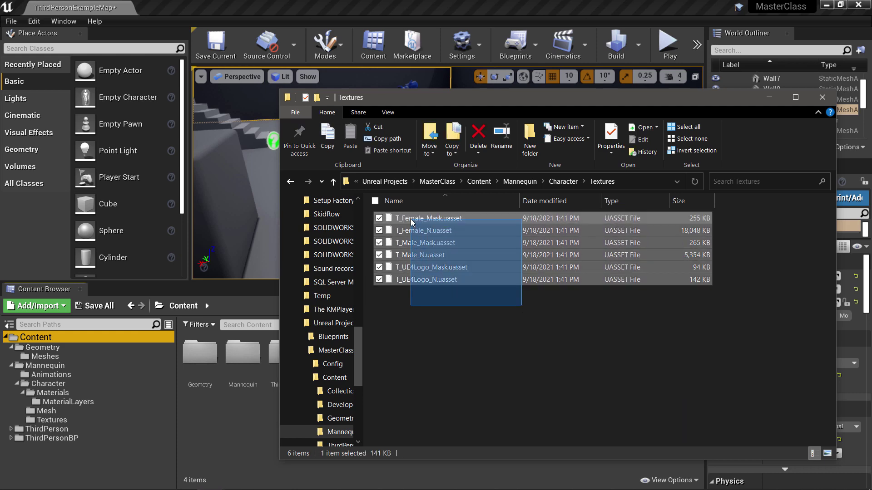
pyautogui.click(466, 298)
pyautogui.moveTo(527, 299); pyautogui.dragTo(407, 218)
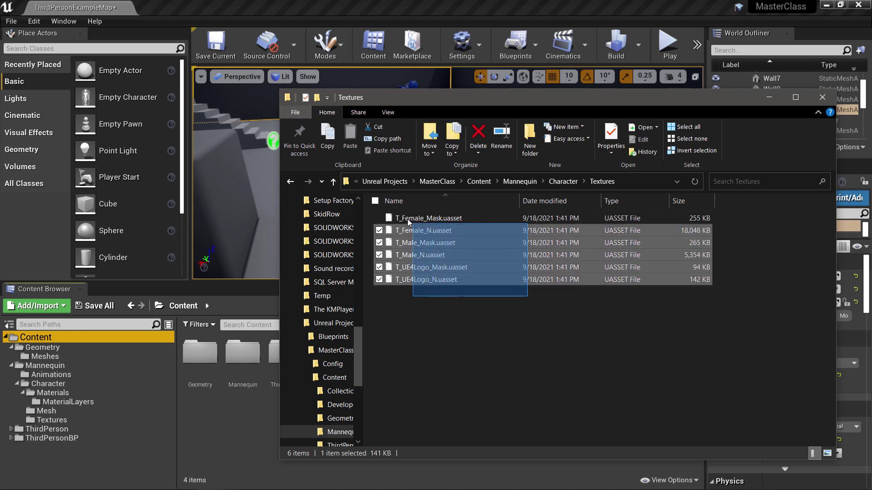
pyautogui.click(459, 314)
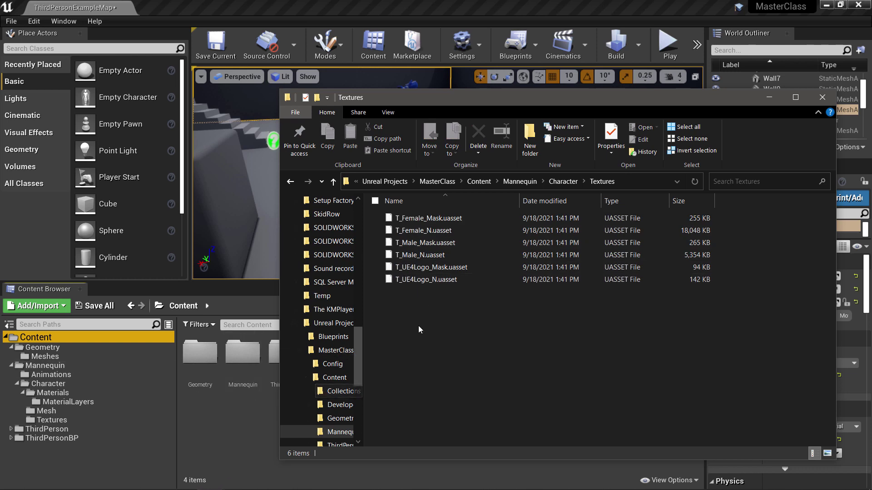
pyautogui.click(429, 279)
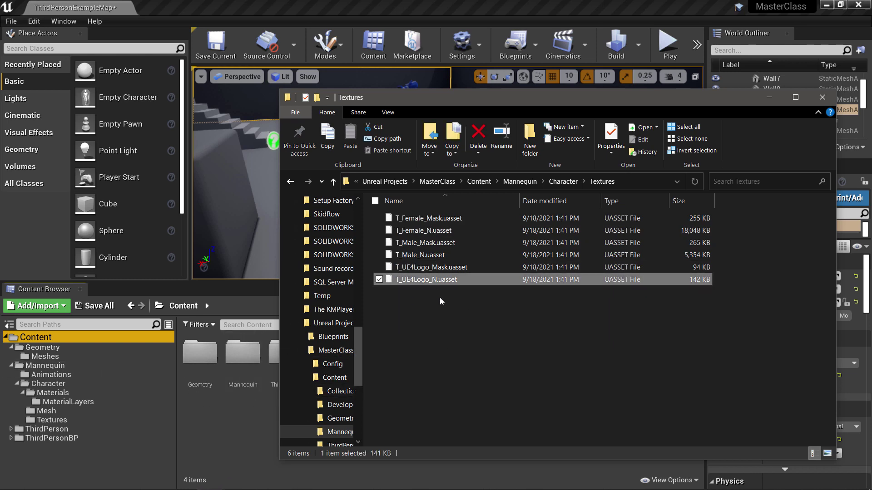
pyautogui.click(431, 309)
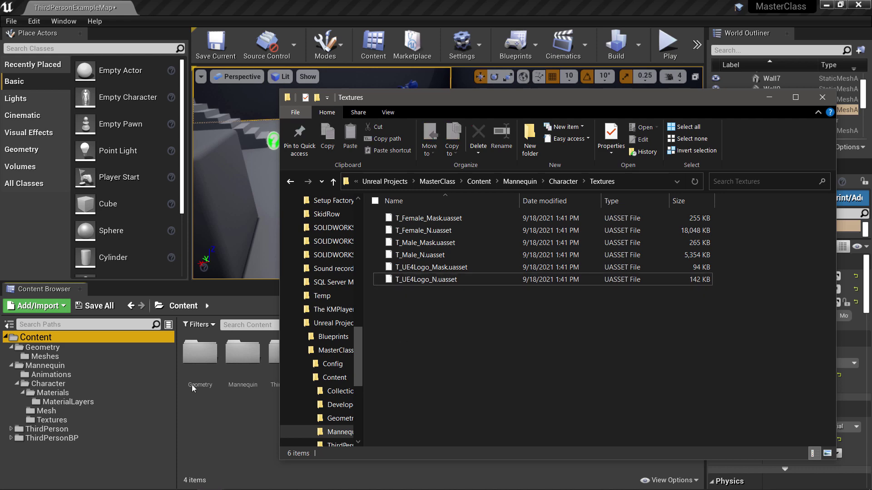
# Open Mannequin > Character > Textures in Unreal's Content Browser, then return to Explorer
pyautogui.click(203, 407)
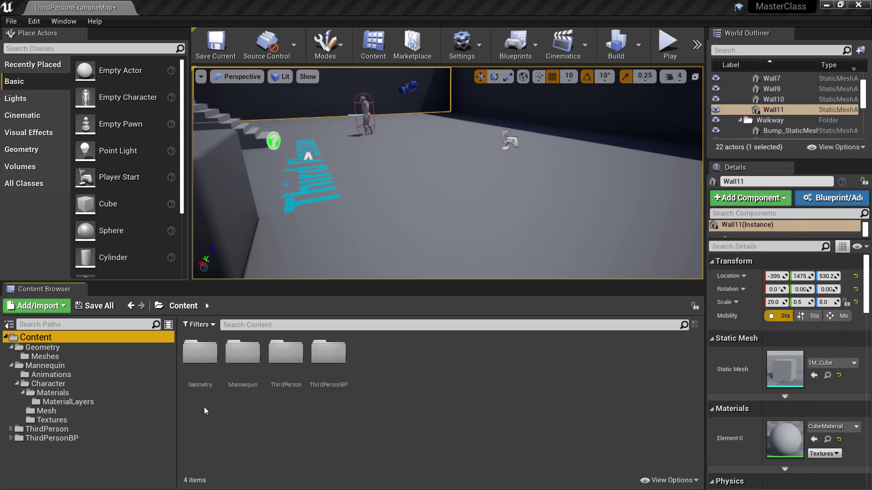
pyautogui.click(53, 411)
pyautogui.click(51, 420)
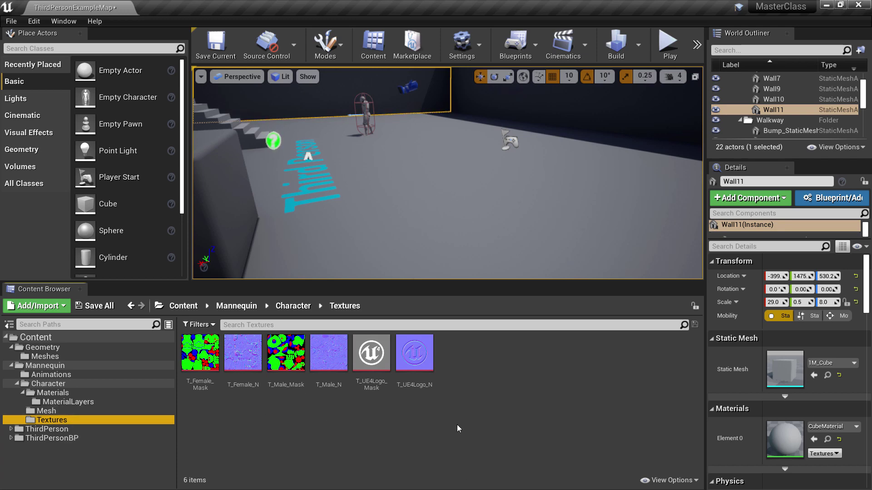
pyautogui.hotkey('alt', 'Tab')
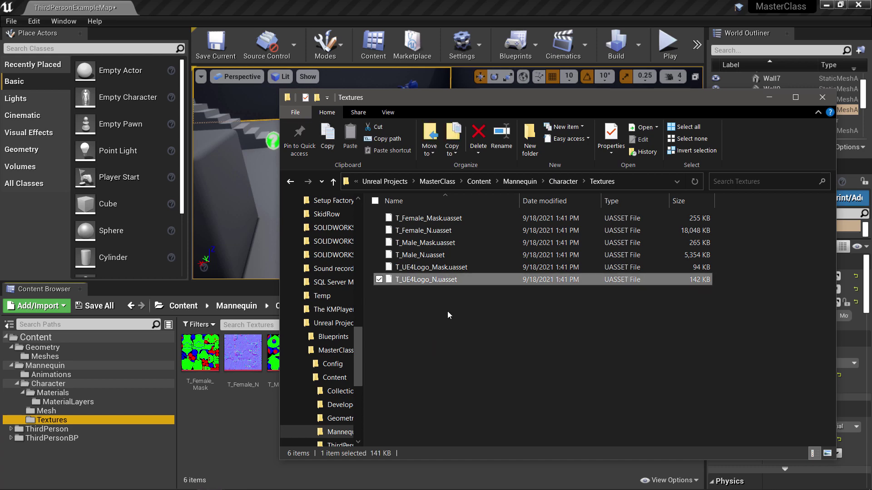
# Try renaming T_UE4Logo_N.uasset, dismiss the File In Use warning, and drag it into the Content Browser
pyautogui.moveTo(462, 98)
pyautogui.mouseDown()
pyautogui.moveTo(673, 93)
pyautogui.moveTo(653, 108)
pyautogui.mouseUp()
pyautogui.moveTo(414, 356)
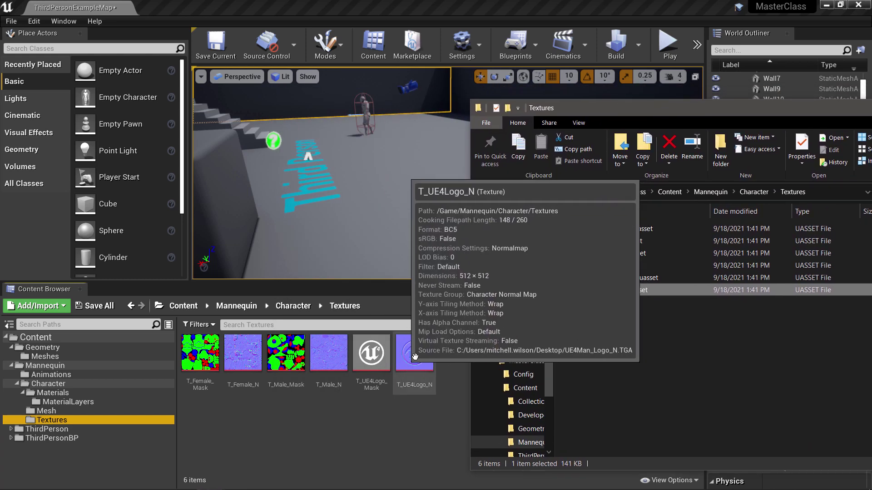
pyautogui.click(658, 290)
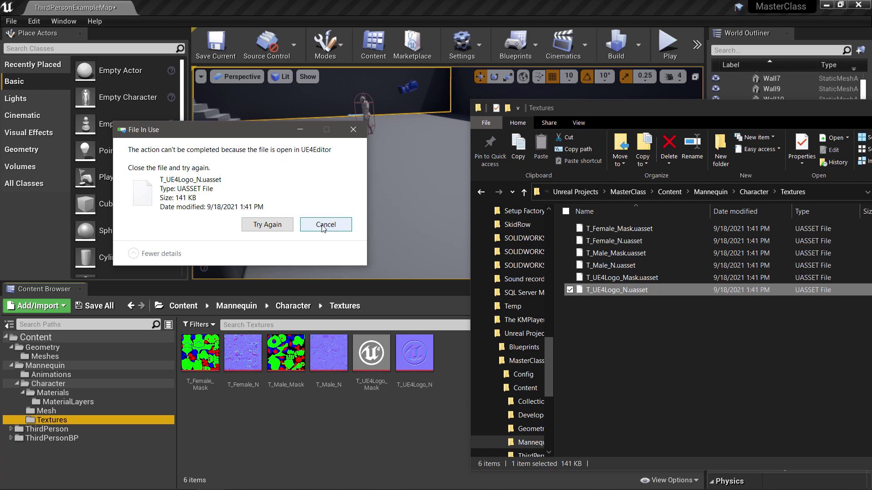
pyautogui.click(323, 226)
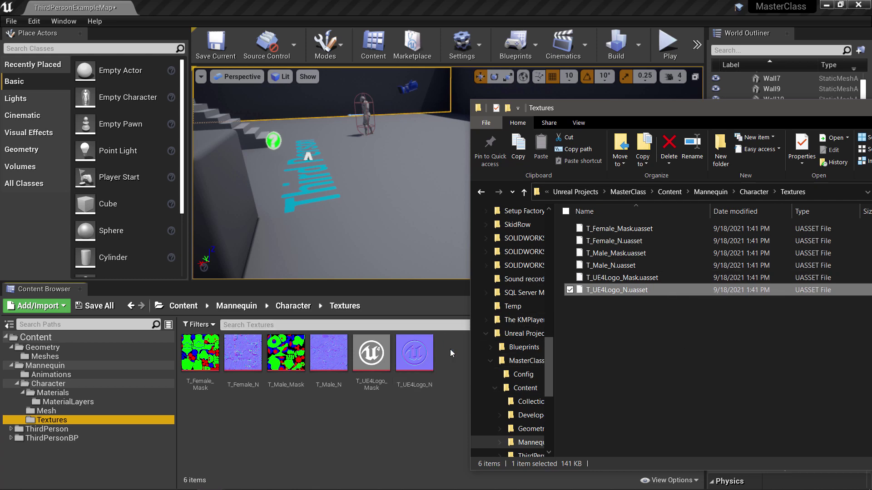
pyautogui.moveTo(436, 357)
pyautogui.moveTo(447, 373); pyautogui.dragTo(448, 374)
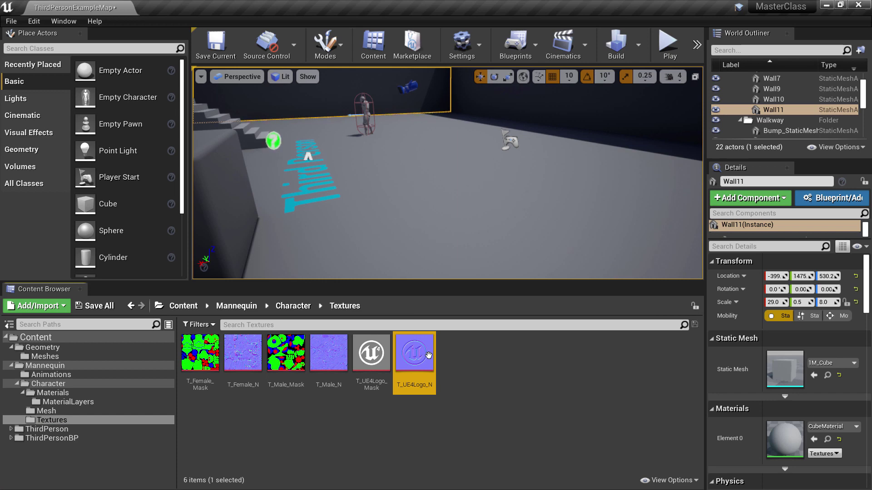
# Force delete the T_UE4Logo_N texture despite its reference from M_UE4Man_ChestLogo
pyautogui.press('Delete')
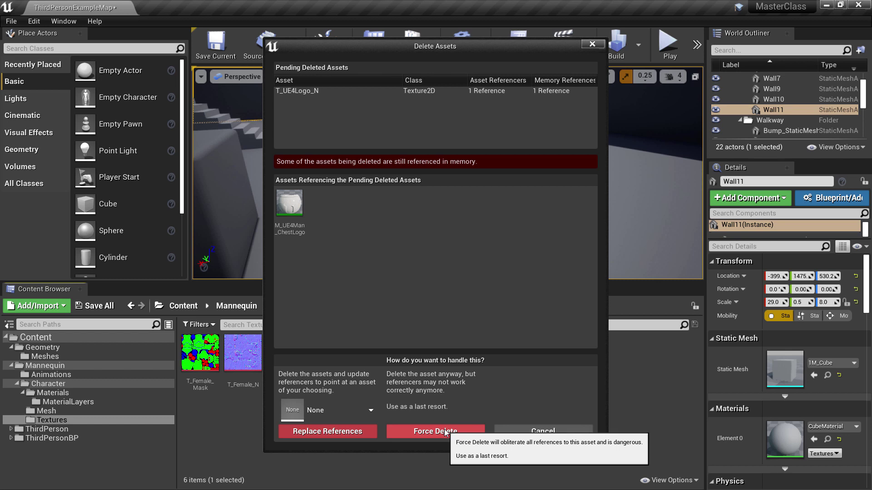
pyautogui.moveTo(292, 210)
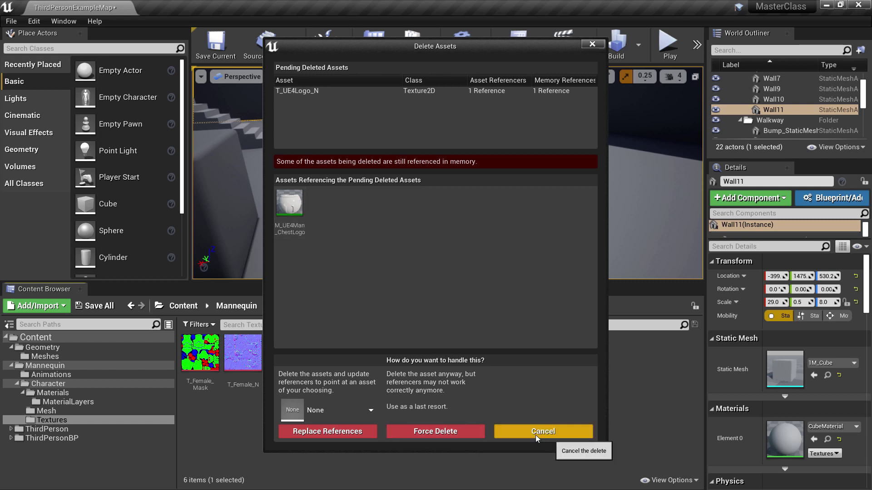
pyautogui.click(447, 430)
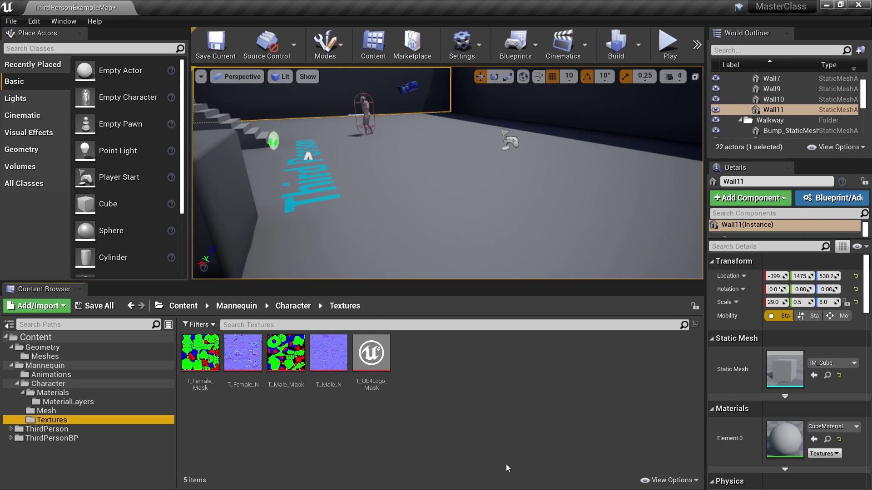
# Check the five remaining texture files in the Textures folder on disk
pyautogui.hotkey('alt', 'Tab')
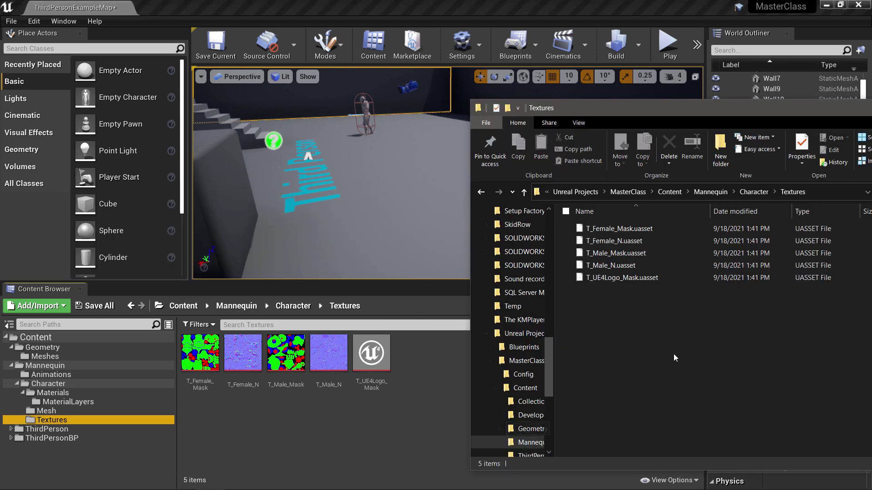
pyautogui.moveTo(700, 341); pyautogui.dragTo(600, 230)
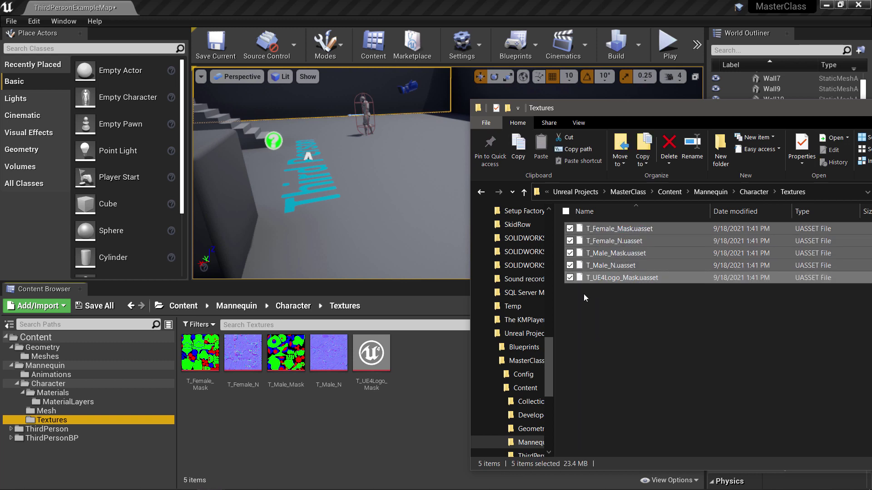
pyautogui.click(650, 333)
# Undo three Modify Component(s) changes in Unreal with Ctrl+Z
pyautogui.click(407, 374)
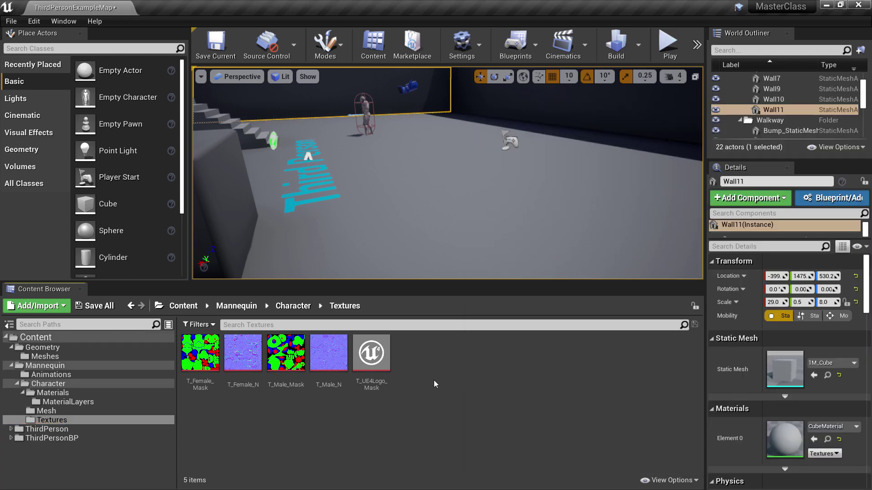
pyautogui.hotkey('ctrl', 'z')
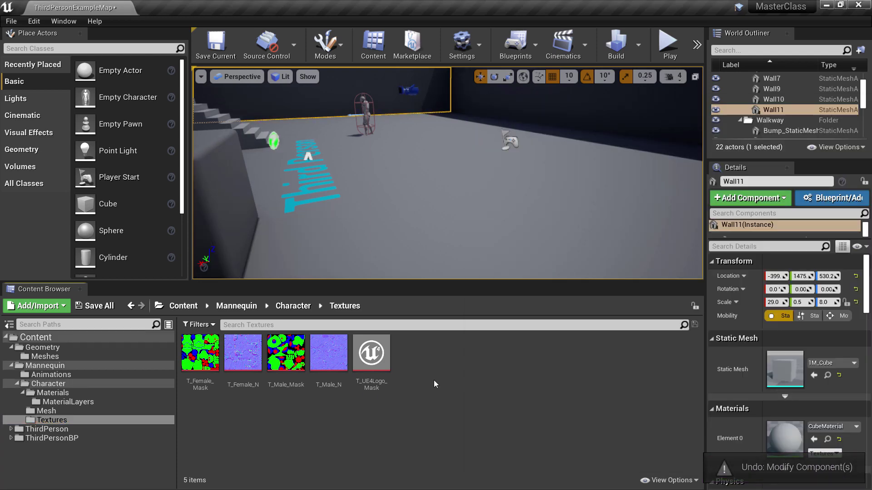
pyautogui.hotkey('ctrl', 'z')
pyautogui.hotkey('ctrl', 'z')
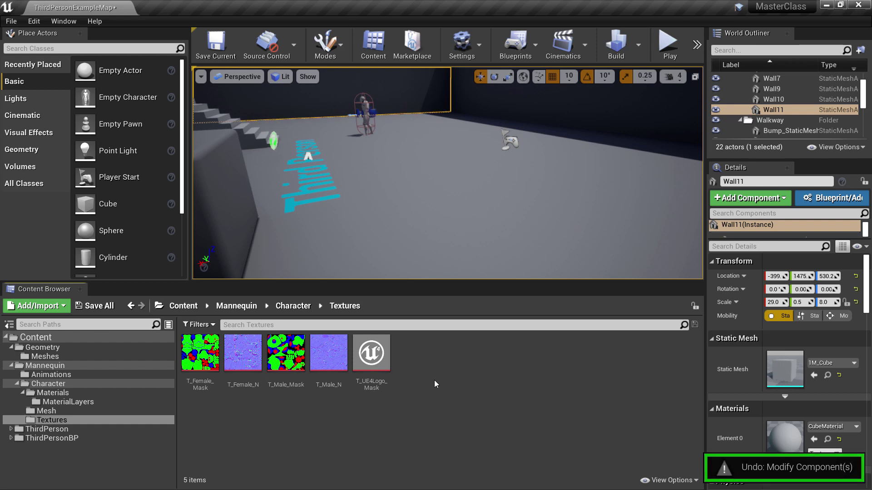
pyautogui.hotkey('ctrl', 'z')
pyautogui.hotkey('ctrl', 'z')
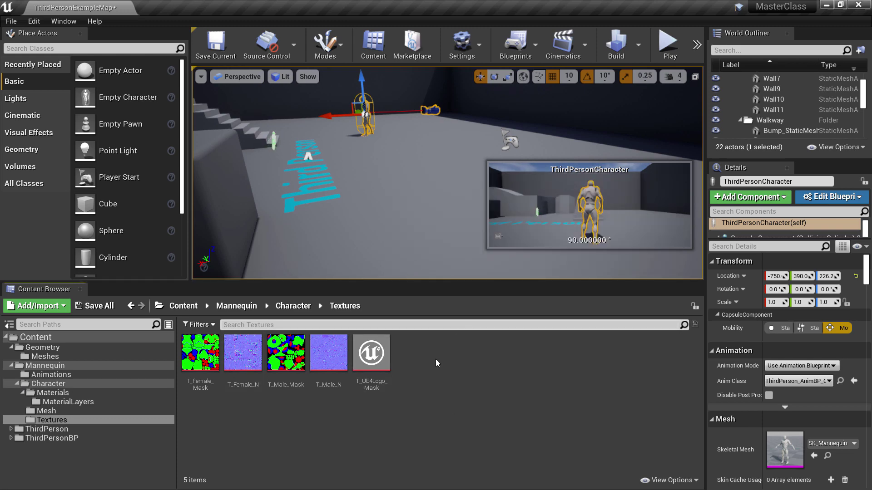
pyautogui.moveTo(374, 357)
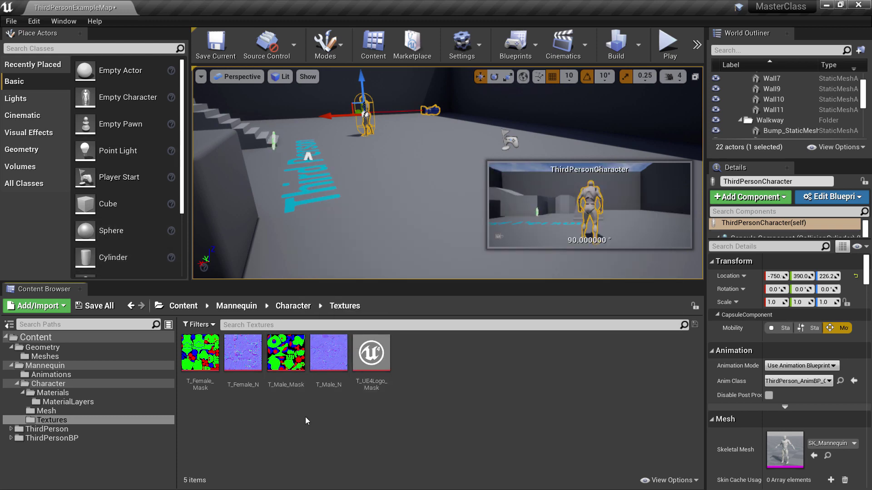
# Collapse the tree folders, go to the Content root, and open Mannequin
pyautogui.click(45, 453)
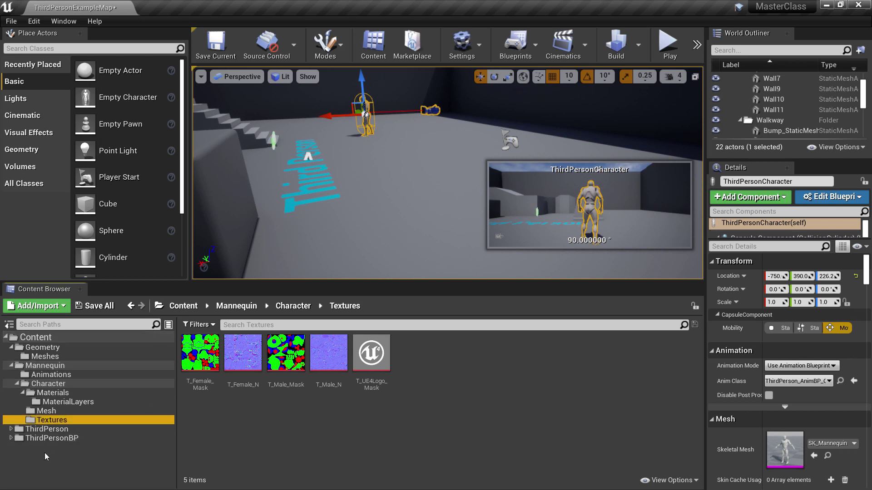
pyautogui.click(12, 348)
pyautogui.click(12, 357)
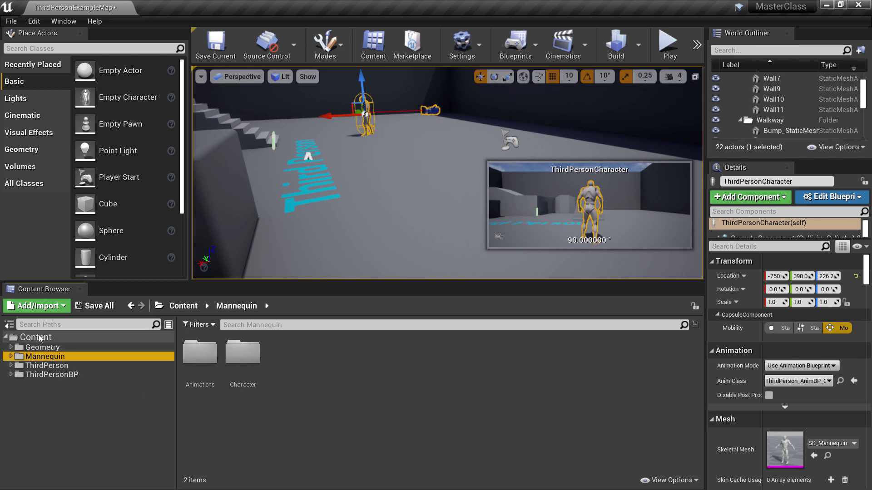
pyautogui.click(63, 339)
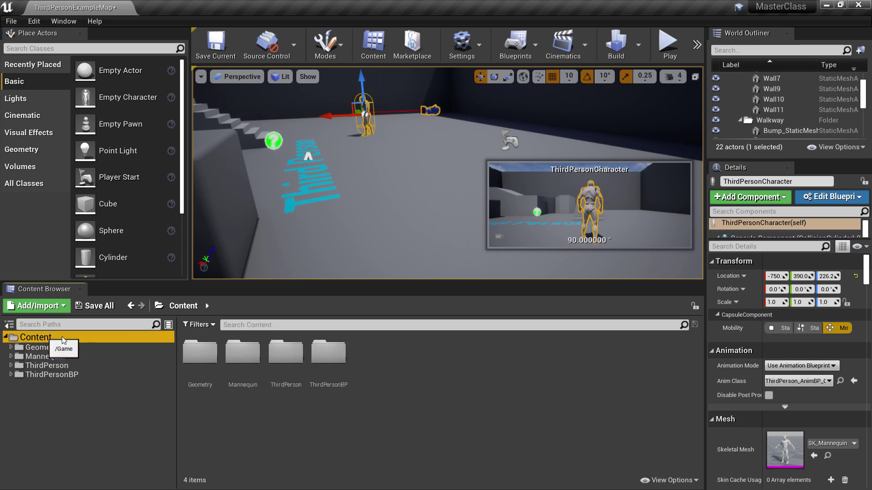
pyautogui.click(46, 358)
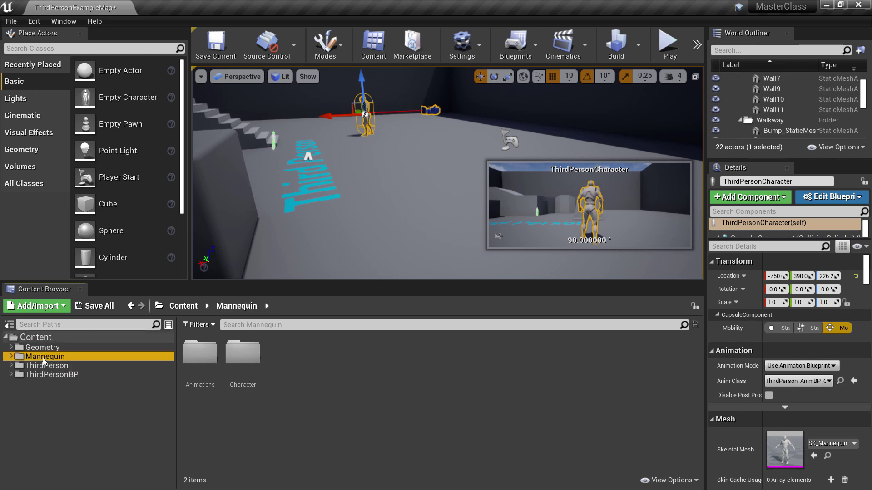
# Navigate Mannequin > Character > Materials > MaterialLayers and select T_ML_Rubber_Blue_01_N
pyautogui.click(10, 356)
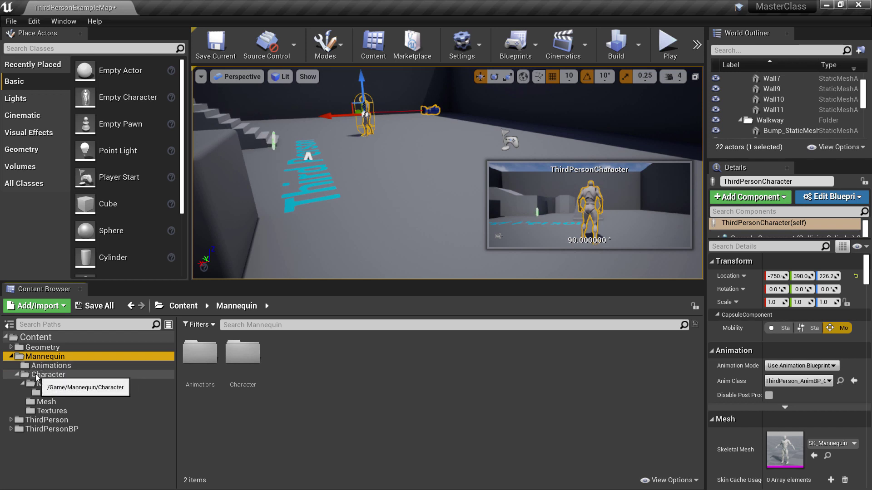
pyautogui.click(56, 375)
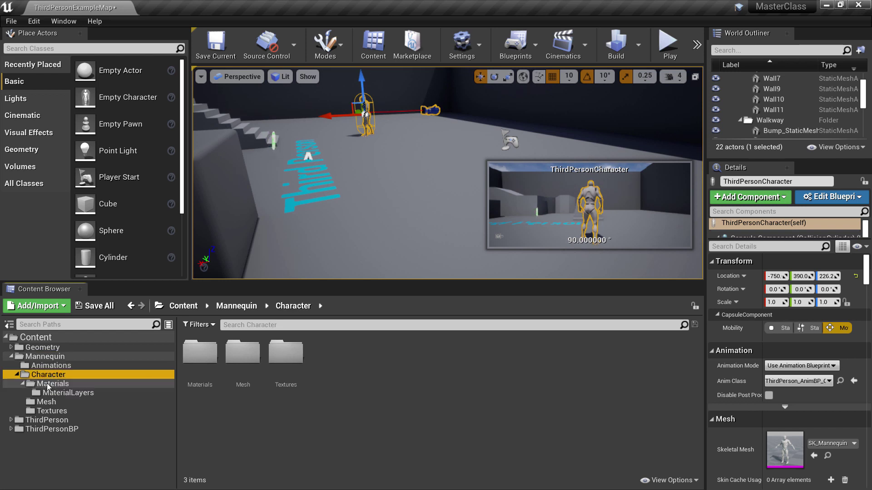
pyautogui.click(47, 384)
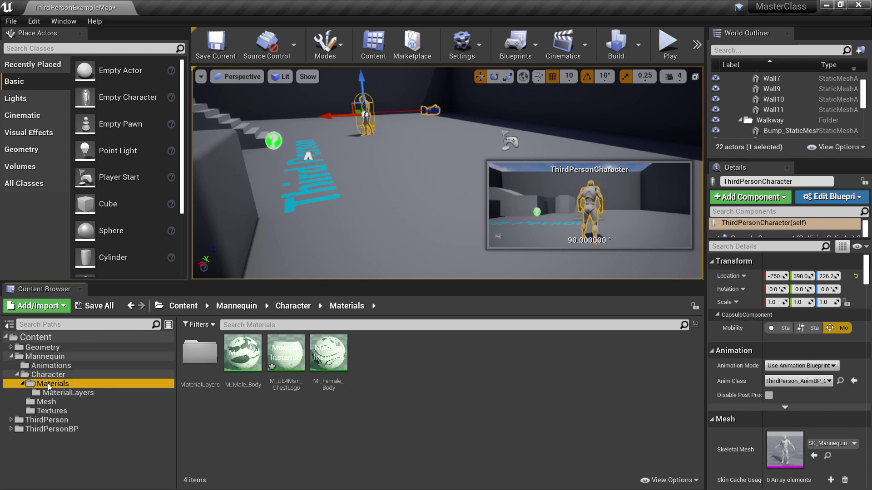
pyautogui.click(68, 394)
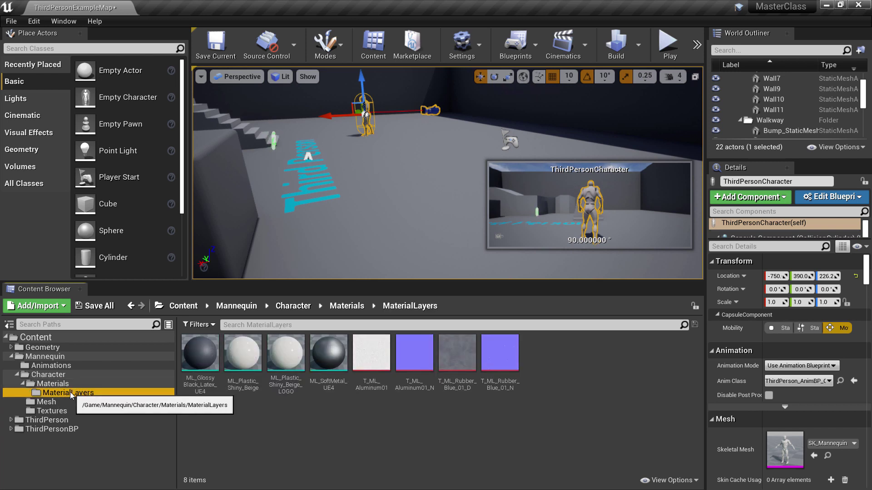
pyautogui.click(54, 385)
pyautogui.click(47, 375)
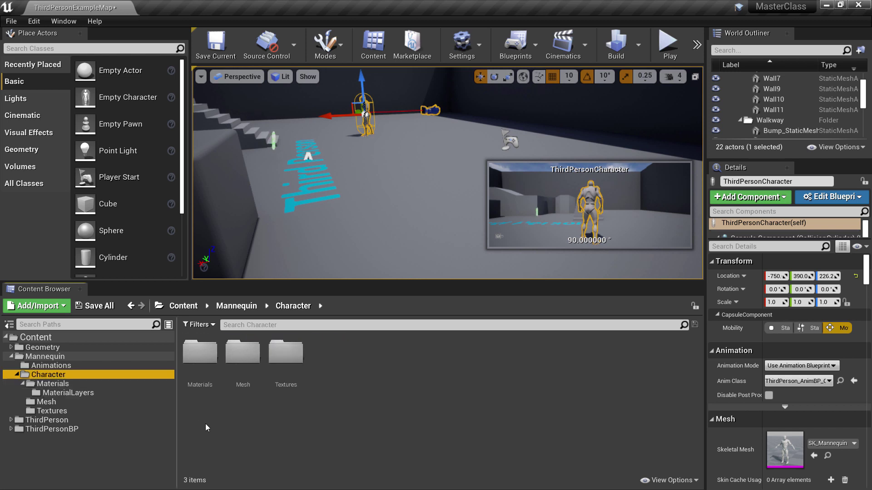
pyautogui.doubleClick(219, 386)
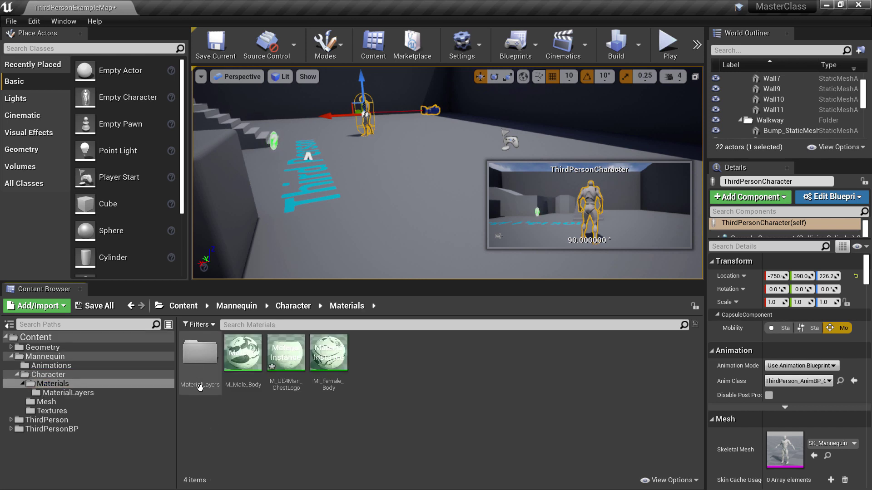
pyautogui.doubleClick(220, 386)
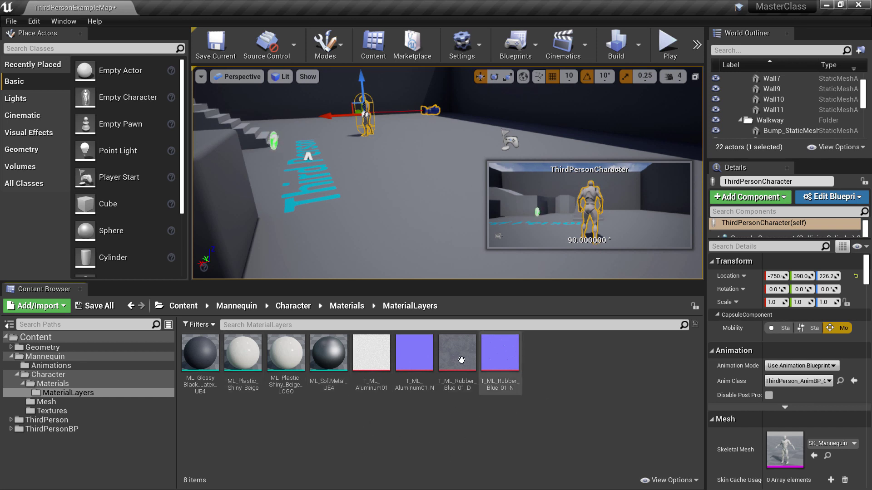
pyautogui.click(499, 355)
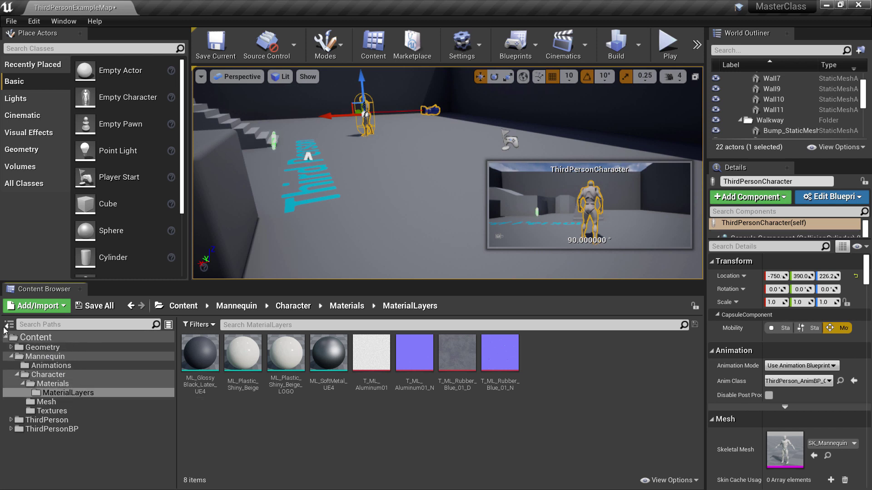
# Hide the folder tree and use breadcrumbs to go from Materials into MaterialLayers
pyautogui.click(9, 324)
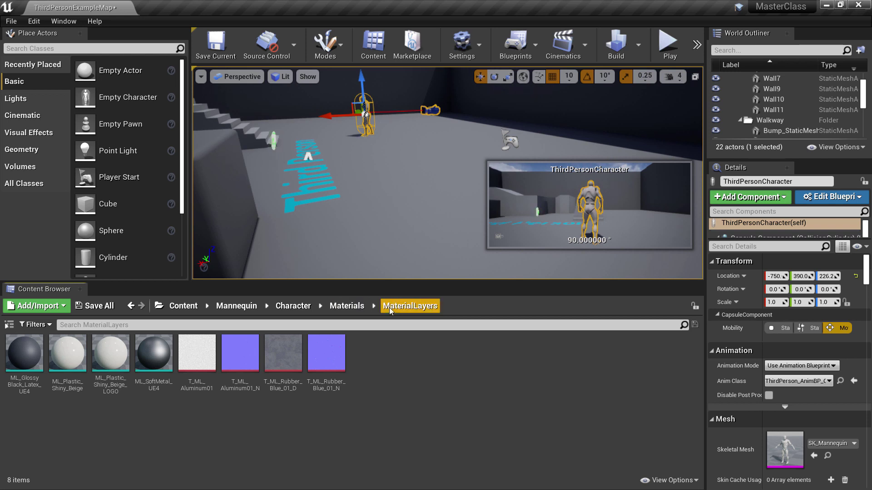
pyautogui.click(342, 308)
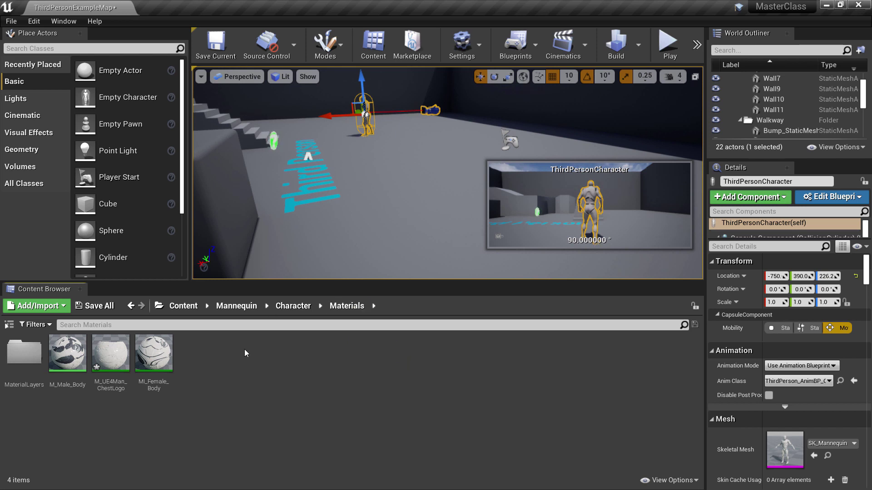
pyautogui.click(372, 306)
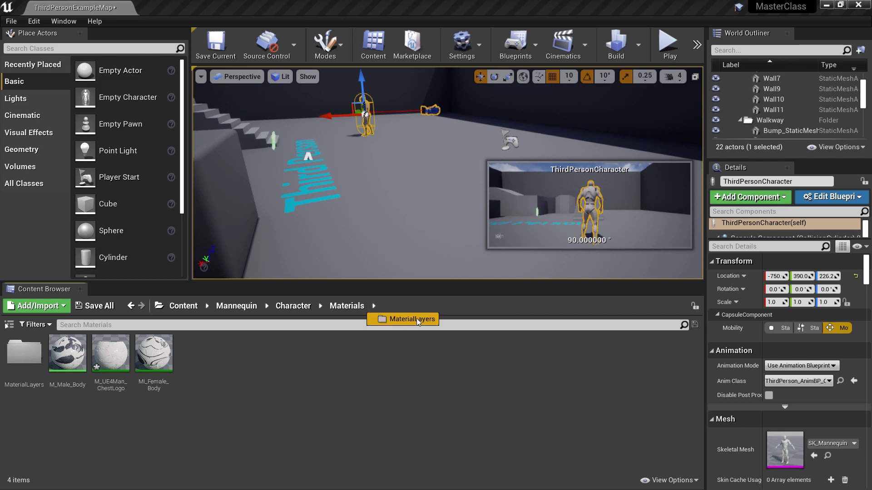
pyautogui.click(405, 318)
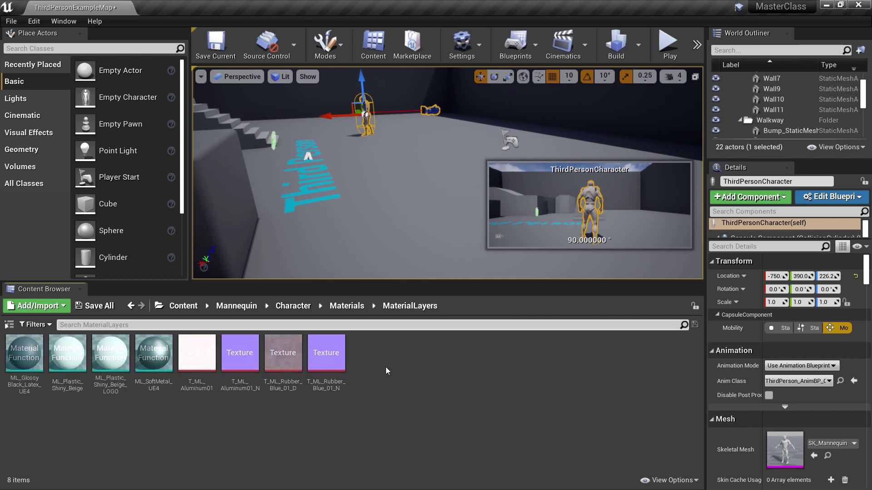
# Use breadcrumbs to jump to Character > Textures, then back to Content
pyautogui.click(285, 307)
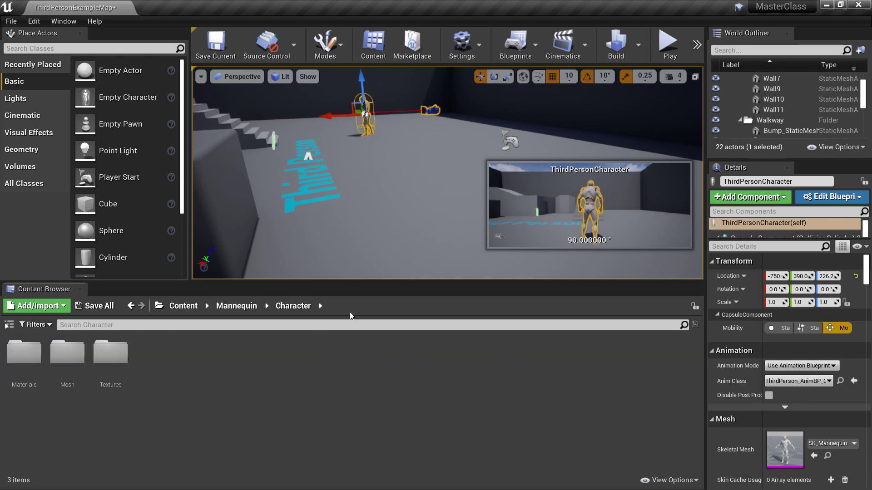
pyautogui.click(320, 307)
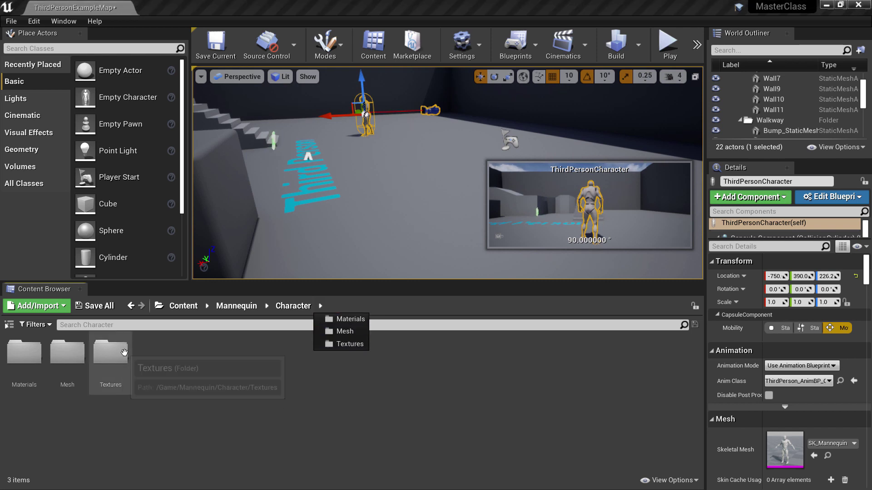
pyautogui.click(351, 344)
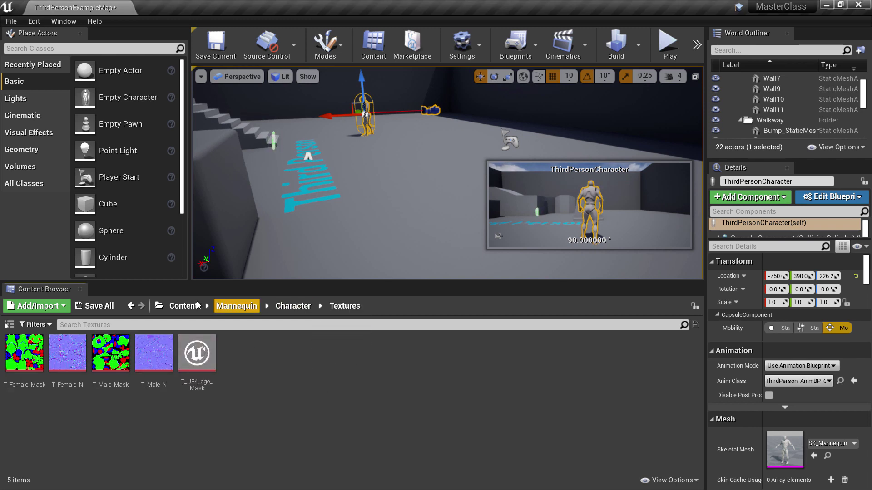
pyautogui.click(184, 307)
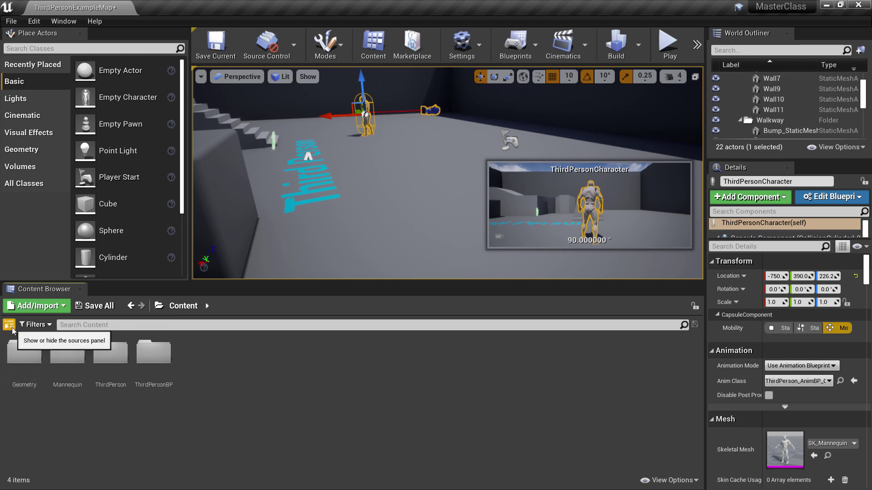
# Show the folder tree, adjust its width, and enlarge the Content Browser over the viewport
pyautogui.click(9, 325)
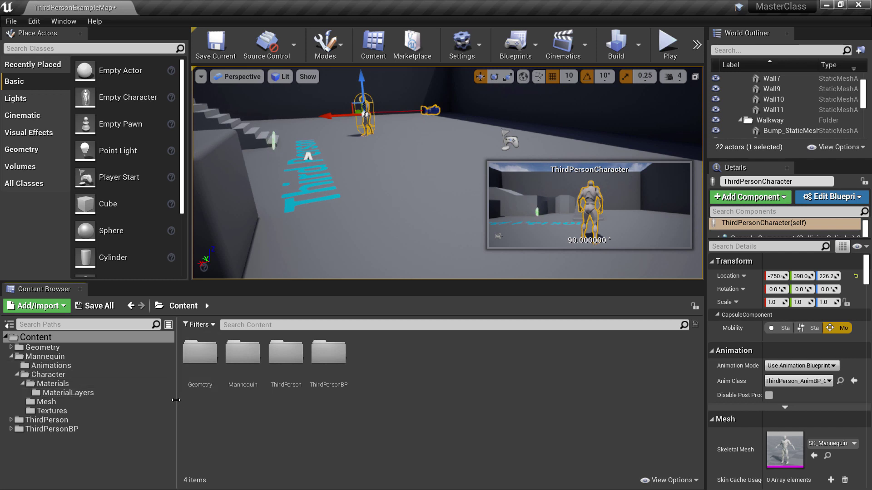
pyautogui.moveTo(176, 400); pyautogui.dragTo(104, 401)
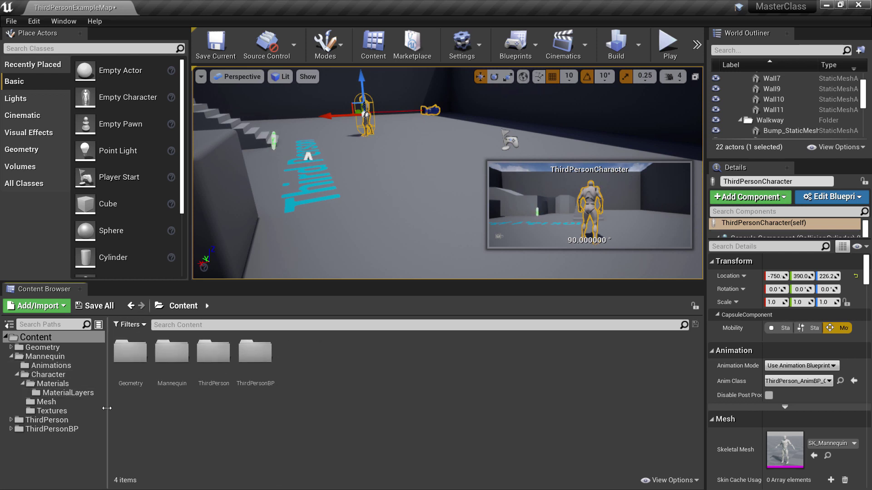
pyautogui.moveTo(105, 411)
pyautogui.mouseDown()
pyautogui.moveTo(153, 412)
pyautogui.moveTo(93, 412)
pyautogui.moveTo(104, 412)
pyautogui.mouseUp()
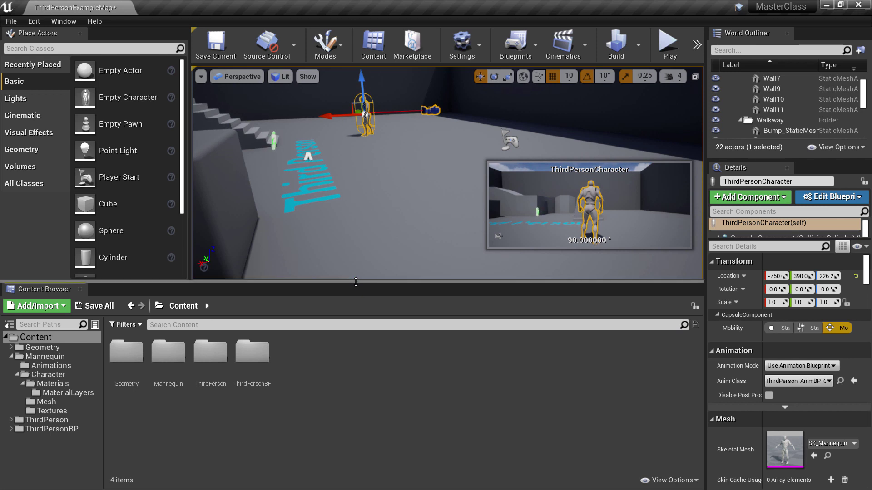
pyautogui.moveTo(355, 282)
pyautogui.mouseDown()
pyautogui.moveTo(364, 208)
pyautogui.moveTo(368, 237)
pyautogui.moveTo(375, 208)
pyautogui.moveTo(375, 217)
pyautogui.mouseUp()
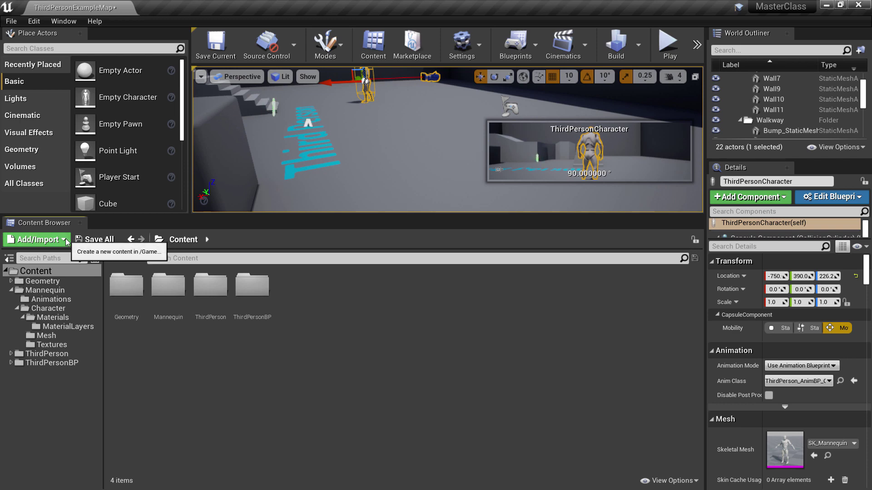
# Open the Add/Import menu and browse each Create Advanced Asset category submenu
pyautogui.click(66, 241)
pyautogui.moveTo(97, 321)
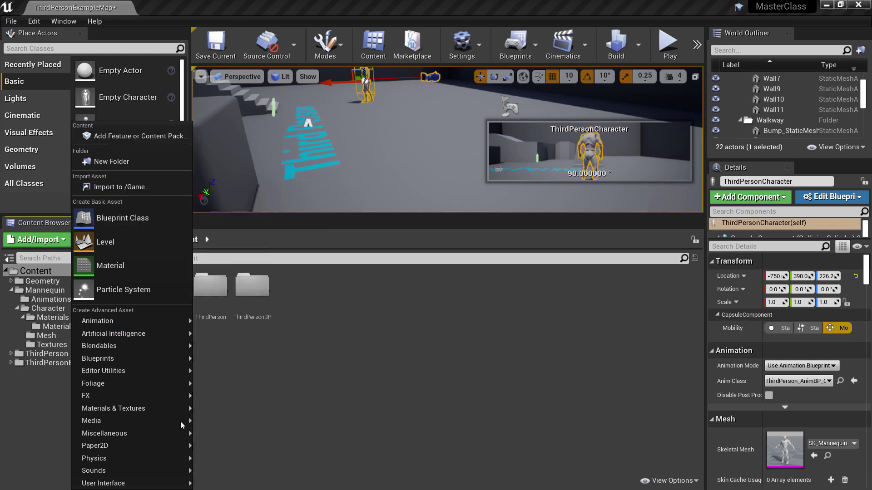
pyautogui.moveTo(137, 470)
pyautogui.moveTo(136, 346)
pyautogui.moveTo(140, 320)
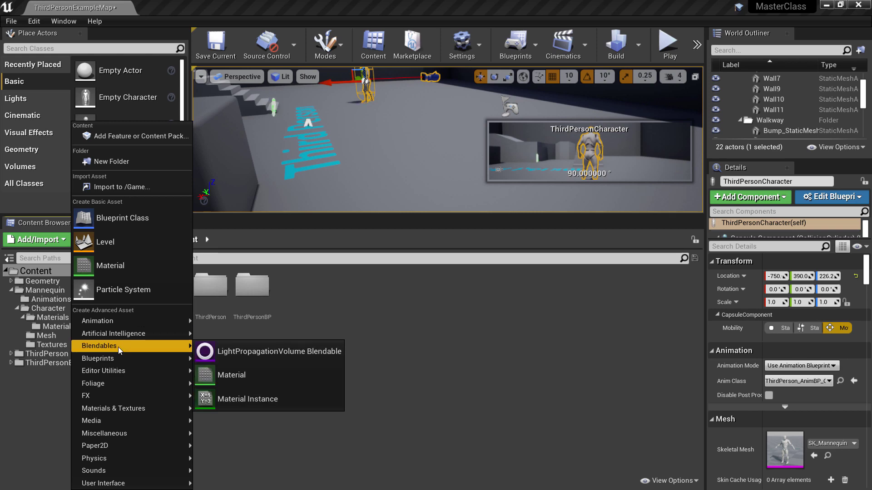
pyautogui.moveTo(109, 404)
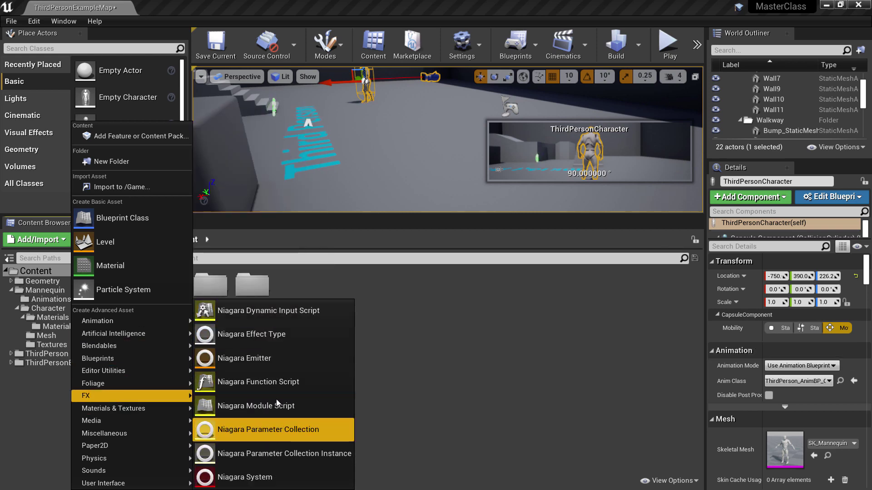
pyautogui.moveTo(113, 384)
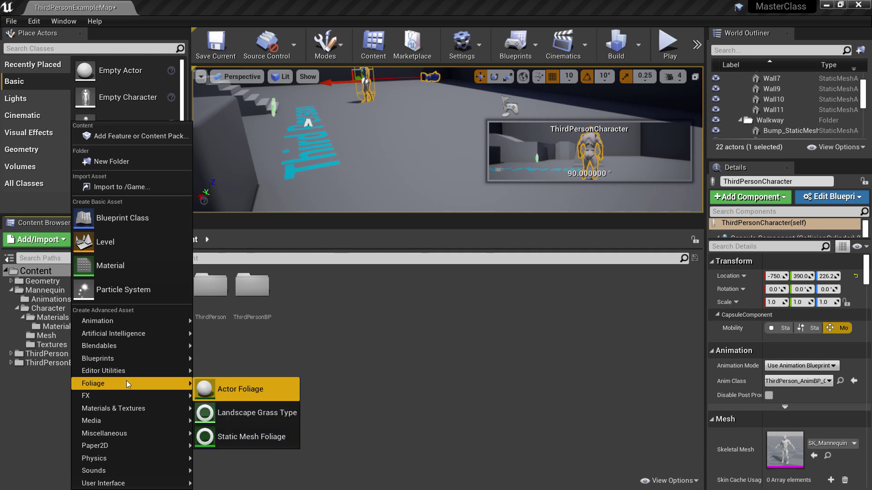
pyautogui.moveTo(116, 422)
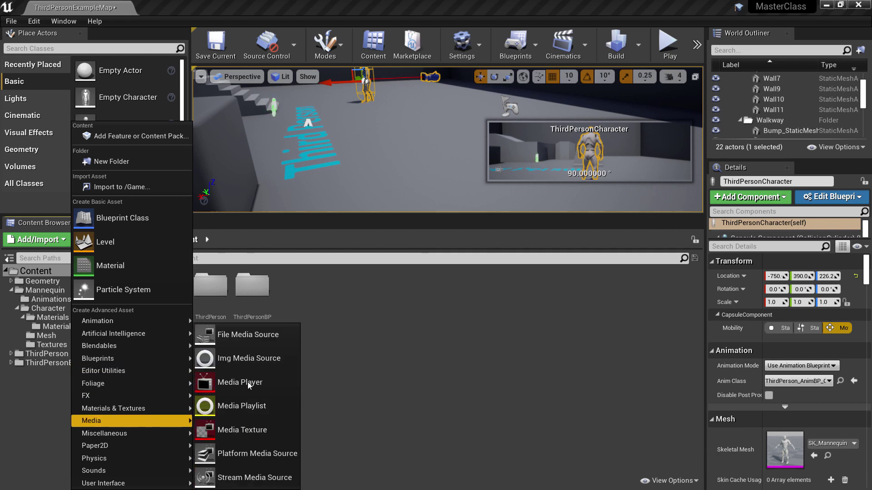
pyautogui.moveTo(106, 437)
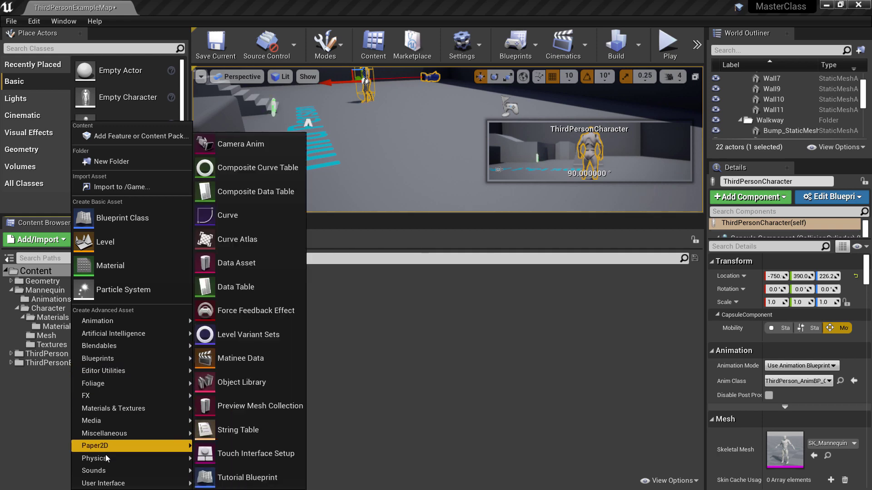
pyautogui.moveTo(106, 456)
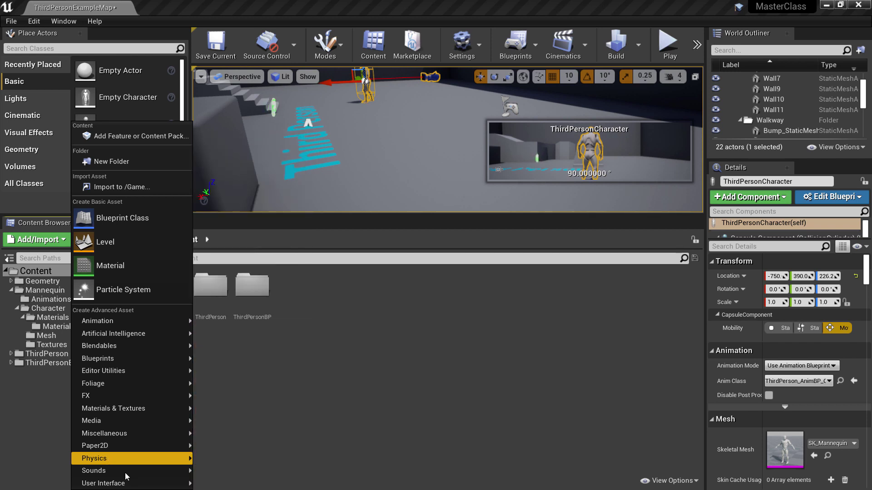
pyautogui.moveTo(109, 483)
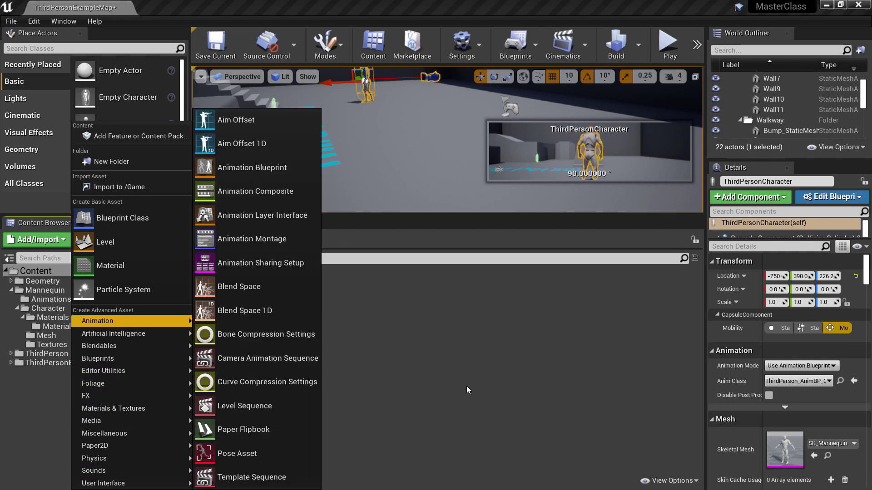
pyautogui.moveTo(182, 333)
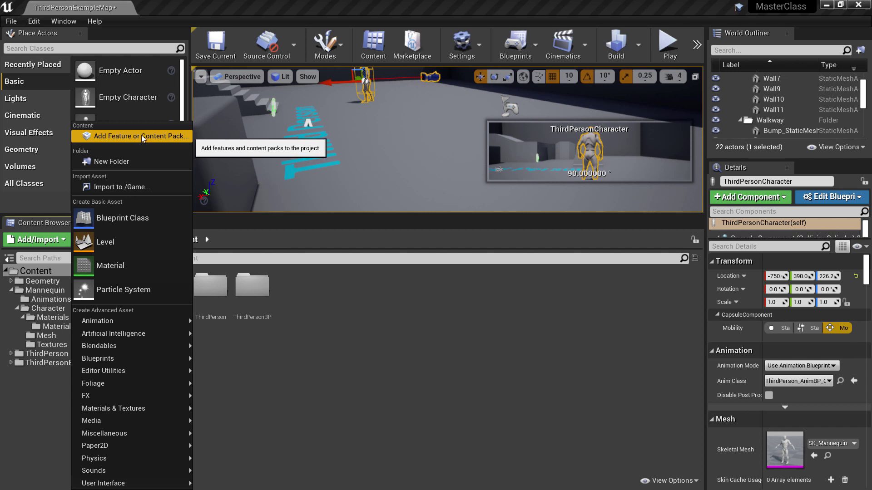
# Browse the right-click asset creation menu in the Content area
pyautogui.click(396, 363)
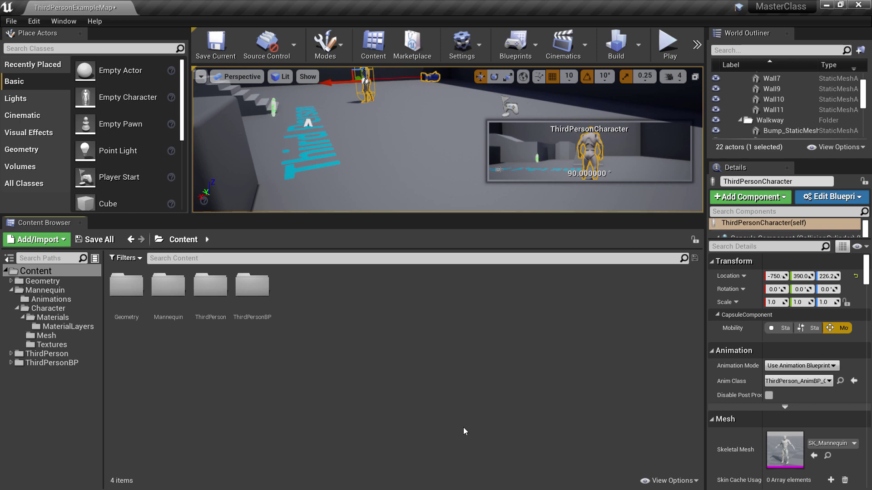
pyautogui.rightClick(411, 345)
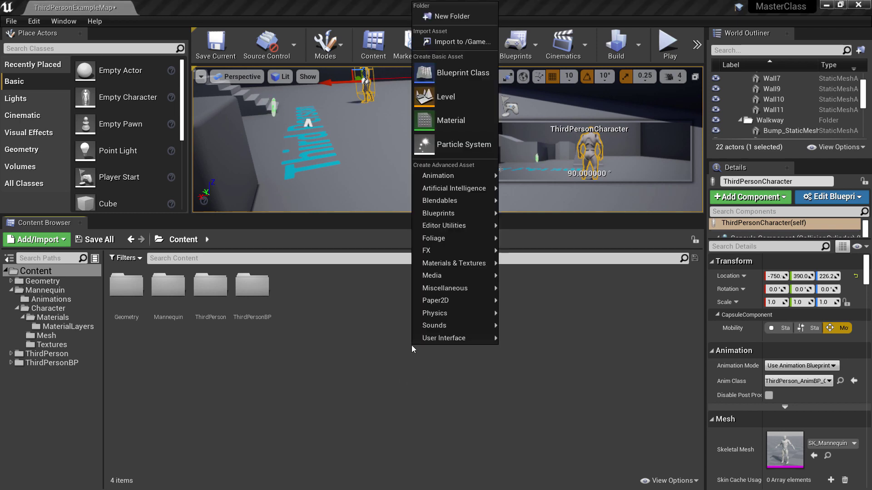
pyautogui.moveTo(438, 175)
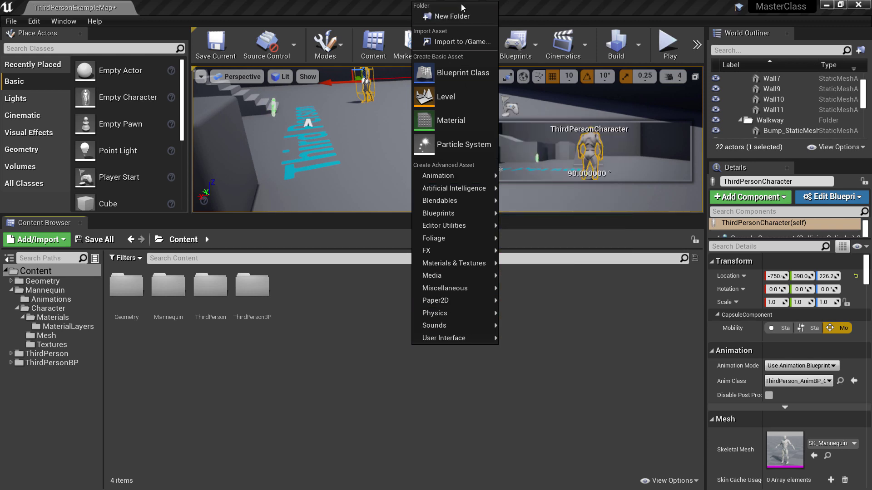
pyautogui.rightClick(396, 441)
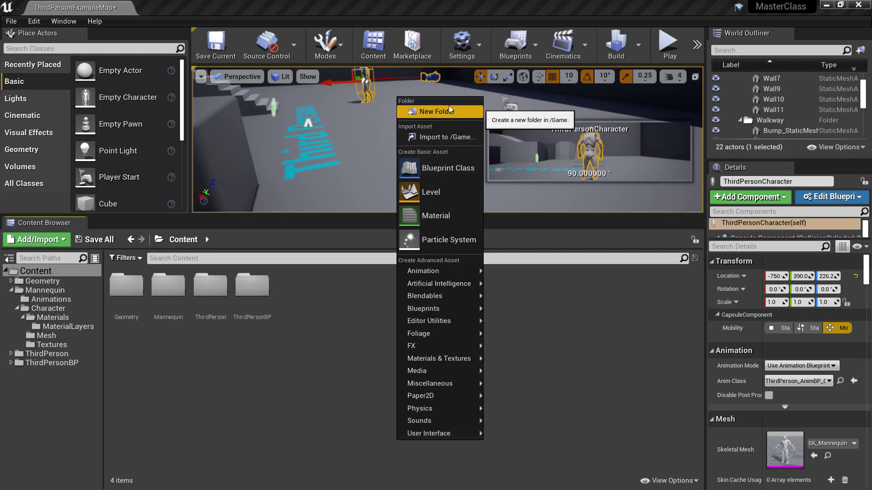
pyautogui.click(304, 406)
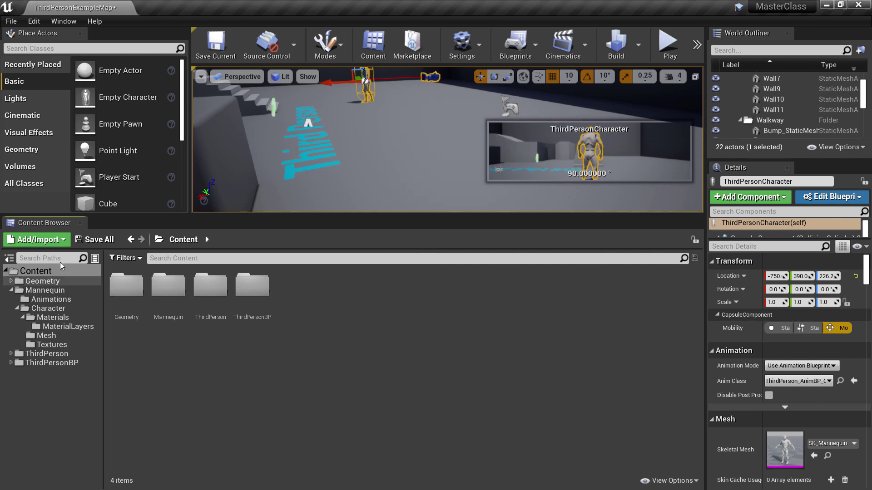
# Look through the Add/Import options and the asset creation categories
pyautogui.click(62, 239)
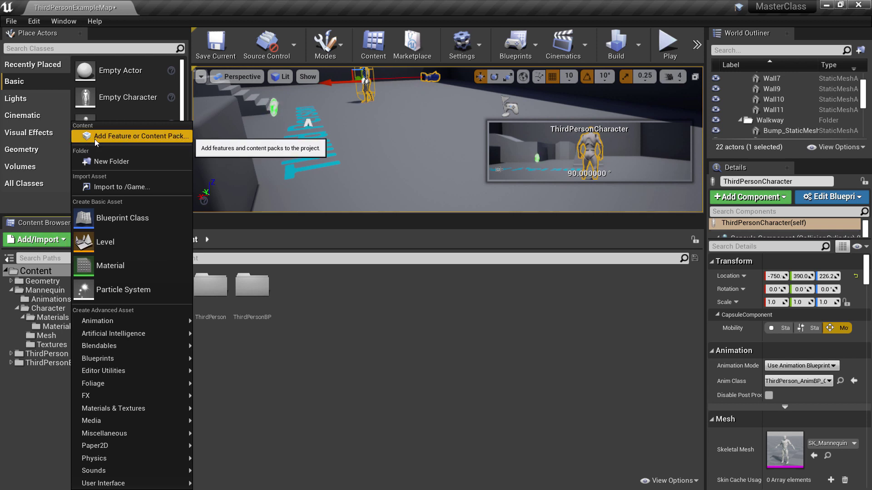
pyautogui.rightClick(388, 415)
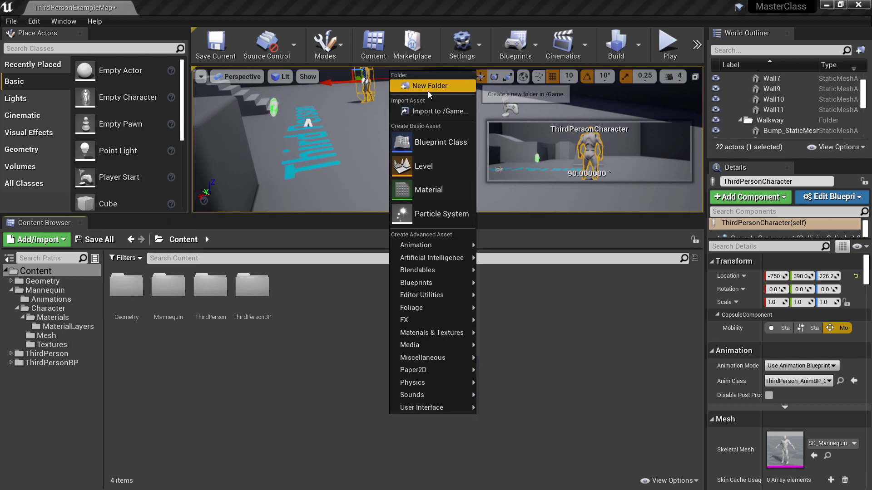
pyautogui.moveTo(411, 345)
pyautogui.click(223, 407)
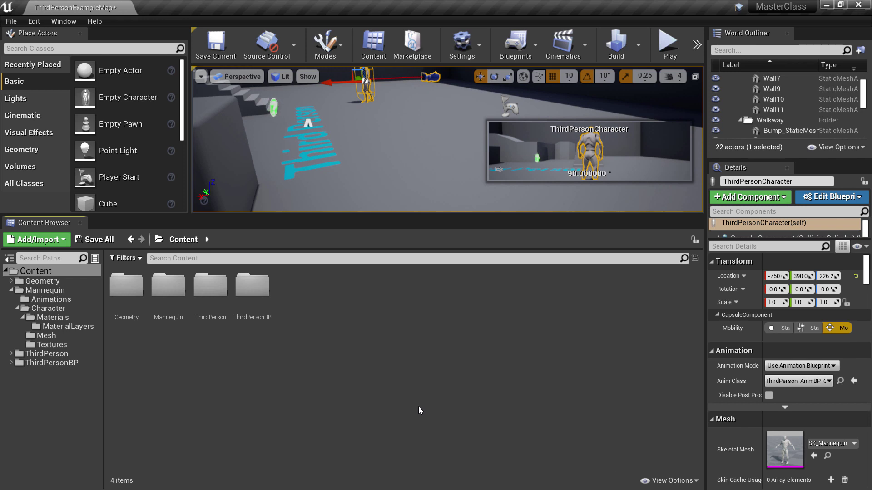
pyautogui.rightClick(419, 418)
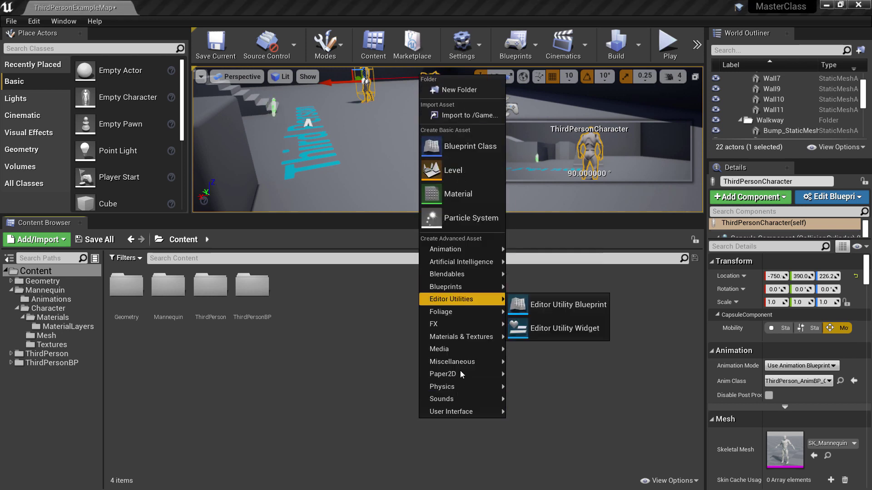
pyautogui.click(221, 412)
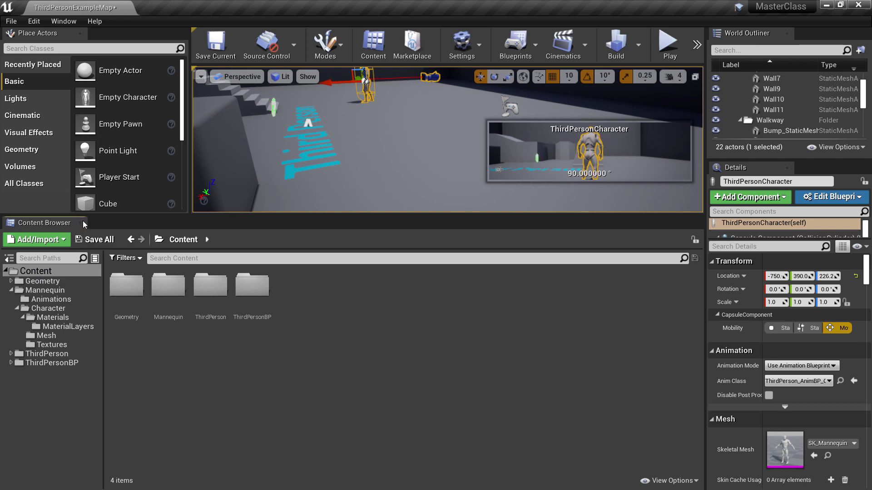
pyautogui.click(36, 239)
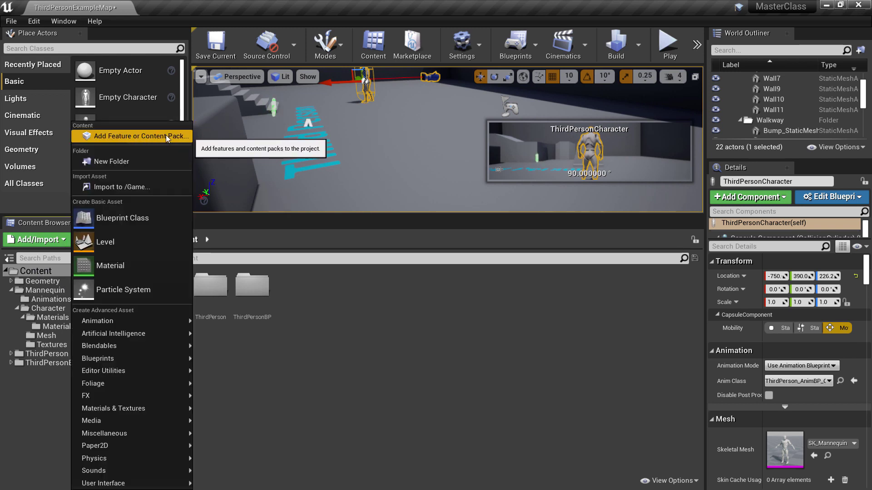
pyautogui.click(281, 420)
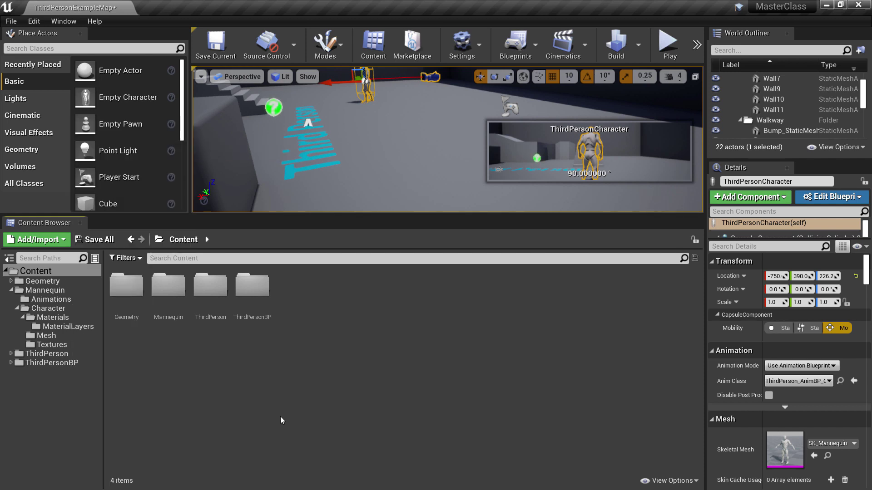
# Collapse Mannequin in the folder tree, view Geometry's folder options, and return to Content
pyautogui.click(11, 290)
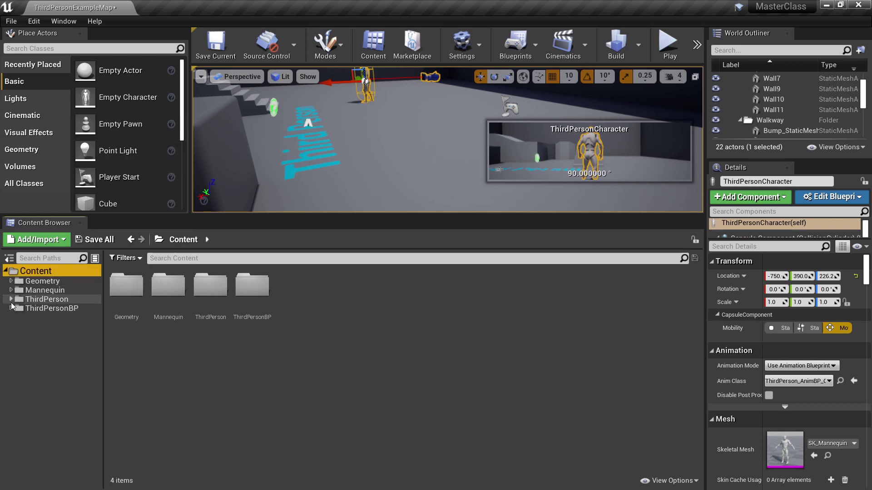
pyautogui.rightClick(46, 283)
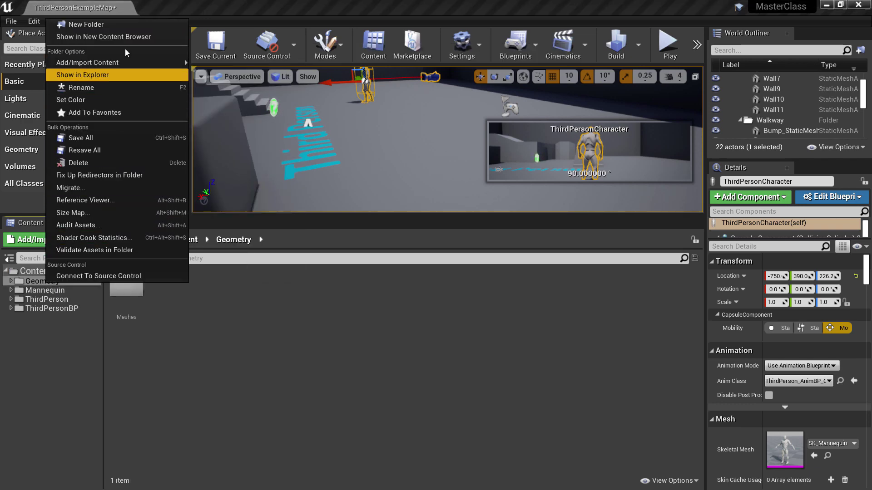
pyautogui.moveTo(125, 62)
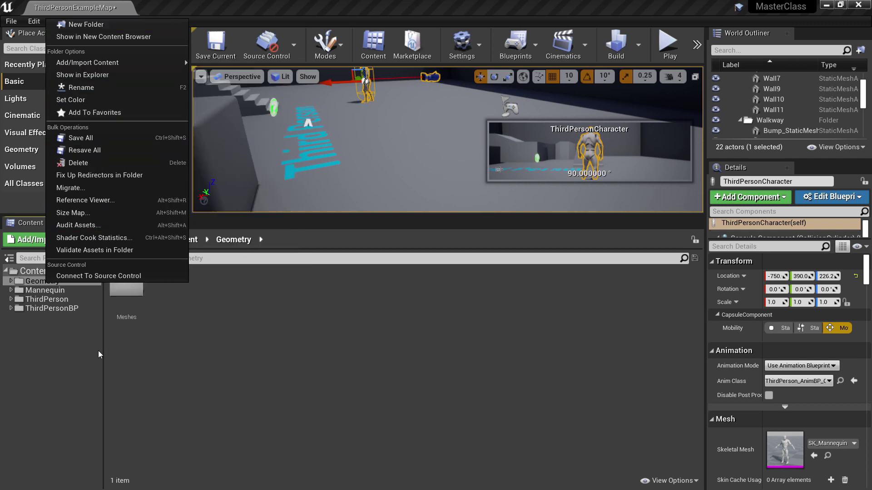
pyautogui.click(98, 351)
pyautogui.click(44, 280)
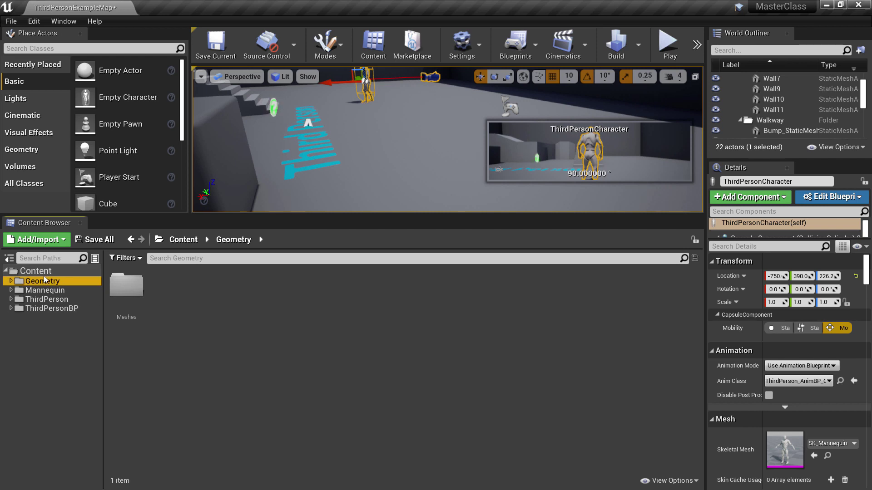
pyautogui.click(37, 272)
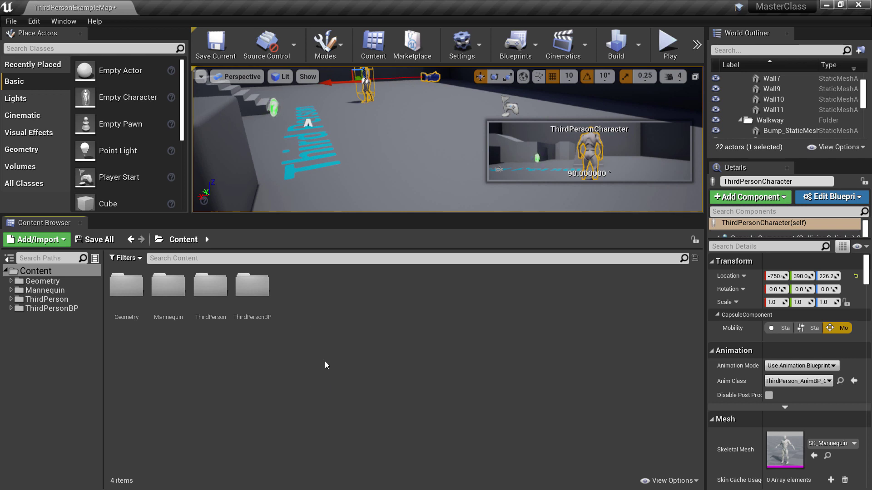
# Create a new folder named 'Tutorial_1' at the top level of Content
pyautogui.click(40, 270)
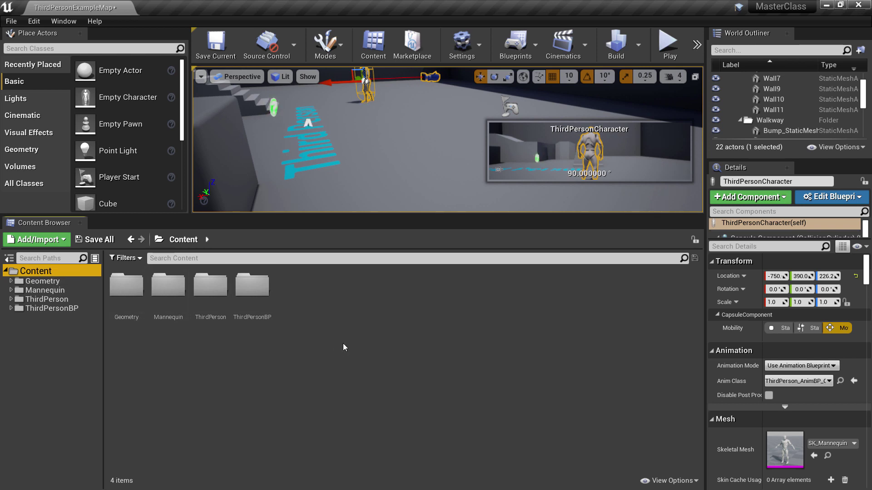
pyautogui.rightClick(315, 346)
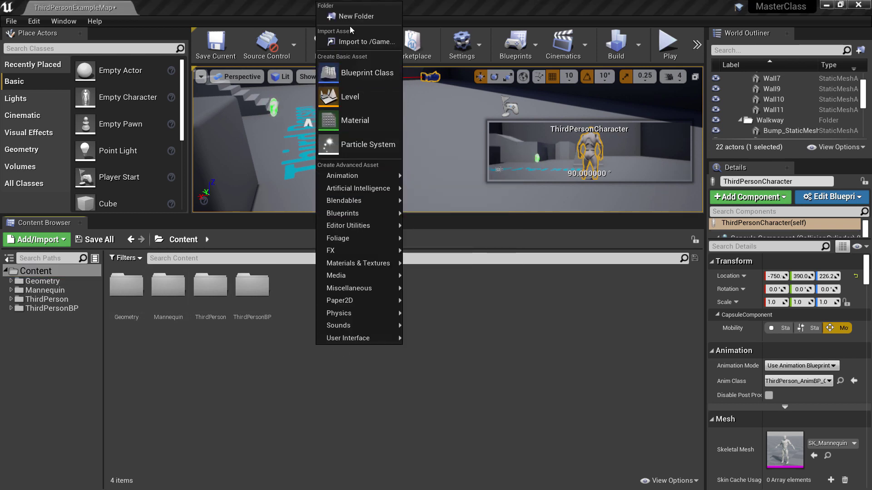
pyautogui.click(367, 17)
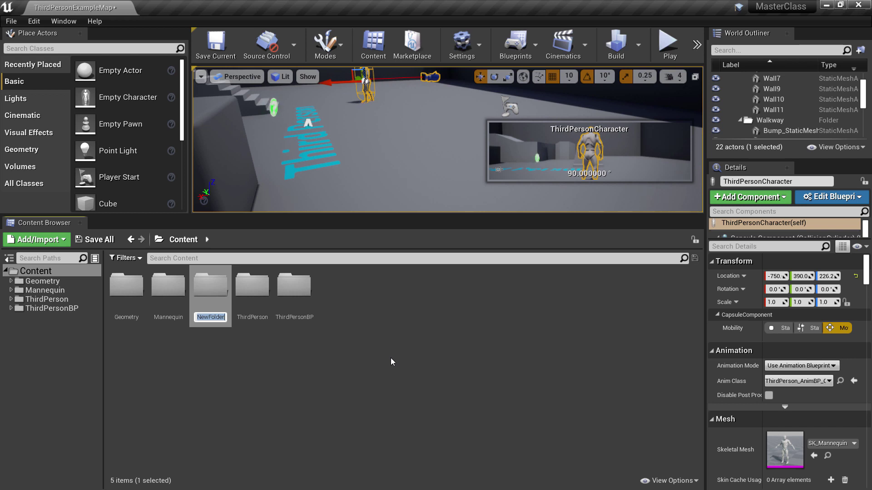
pyautogui.write('Tutorial')
pyautogui.write('_1')
pyautogui.press('Return')
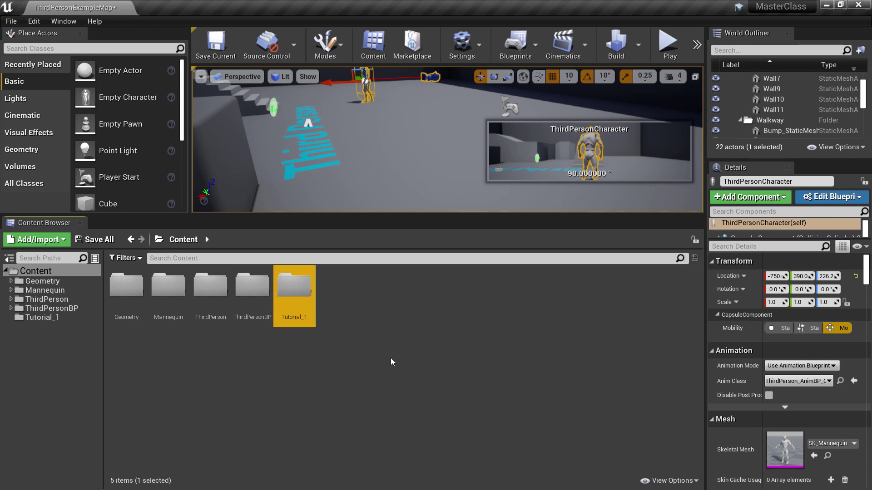
# Give the Tutorial_1 folder a custom orange colour through the Color Picker
pyautogui.rightClick(294, 290)
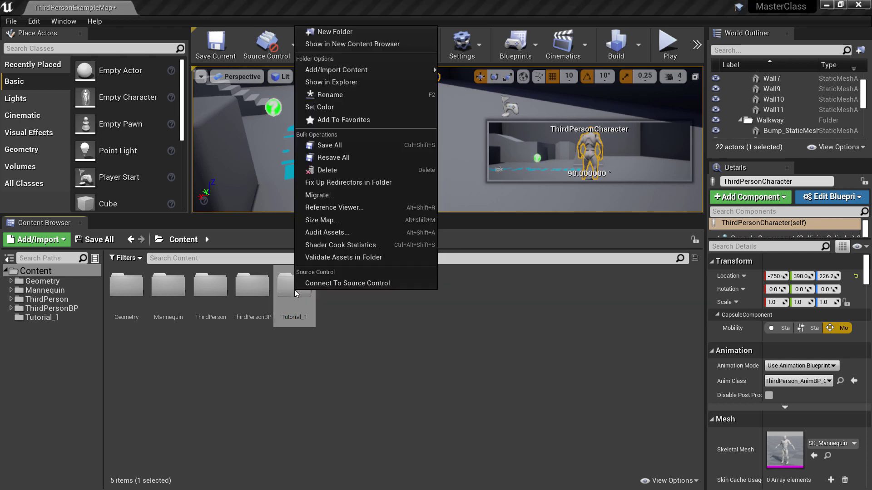
pyautogui.click(323, 103)
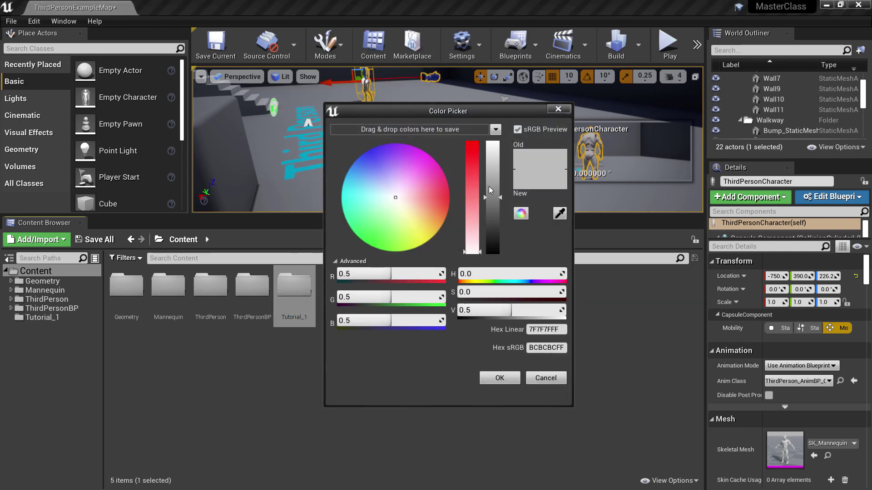
pyautogui.moveTo(473, 252); pyautogui.dragTo(477, 140)
pyautogui.moveTo(451, 207)
pyautogui.mouseDown()
pyautogui.moveTo(452, 219)
pyautogui.moveTo(432, 204)
pyautogui.moveTo(457, 209)
pyautogui.mouseUp()
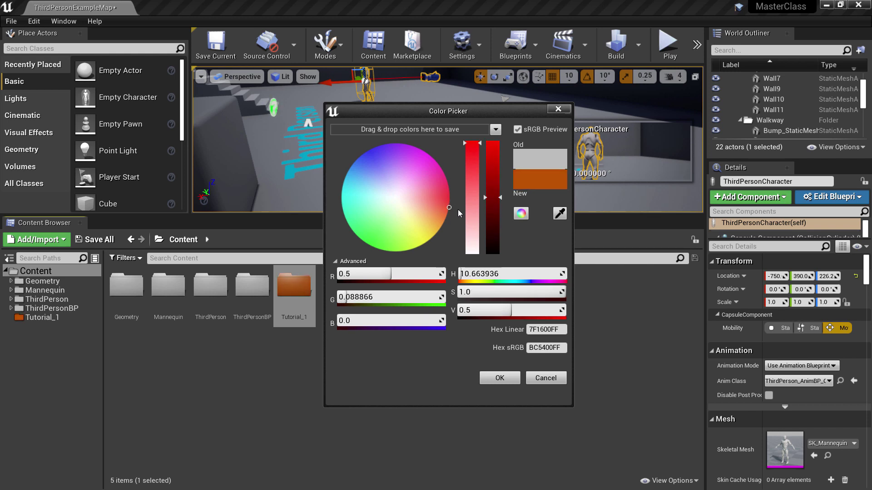
pyautogui.click(501, 376)
pyautogui.click(323, 387)
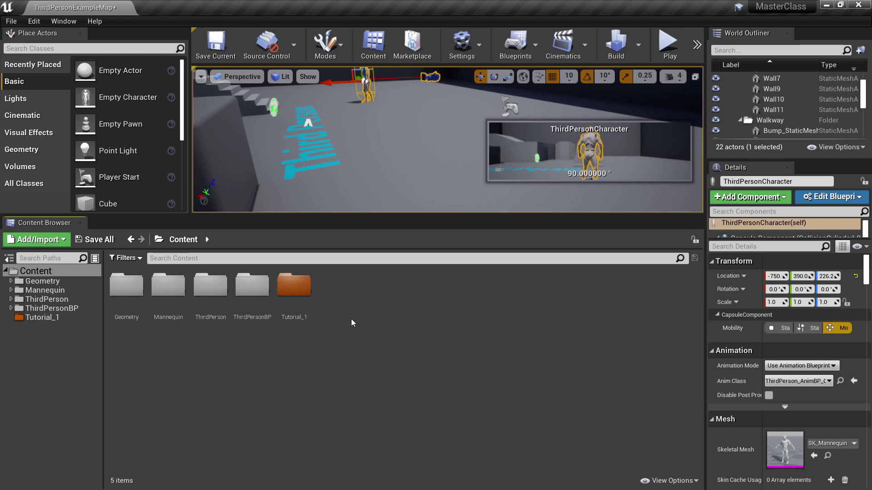
# Open Tutorial_1 and add a subfolder named 'TV' inside it
pyautogui.doubleClick(282, 282)
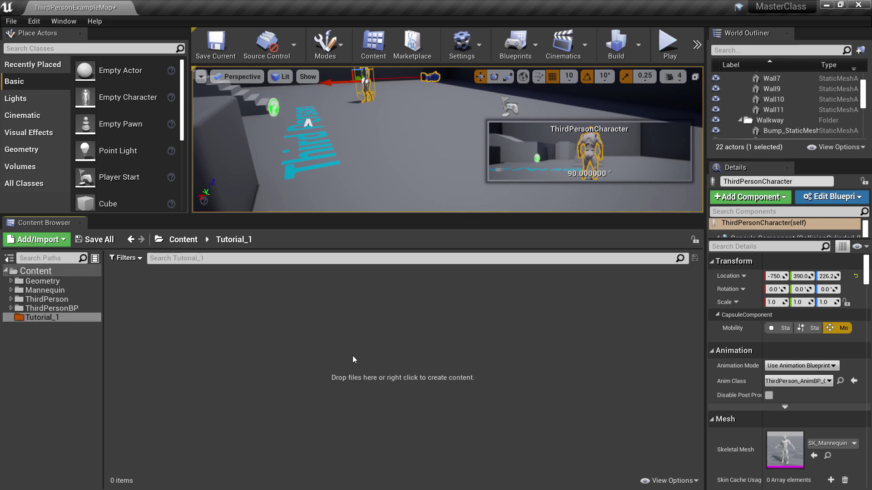
pyautogui.rightClick(262, 360)
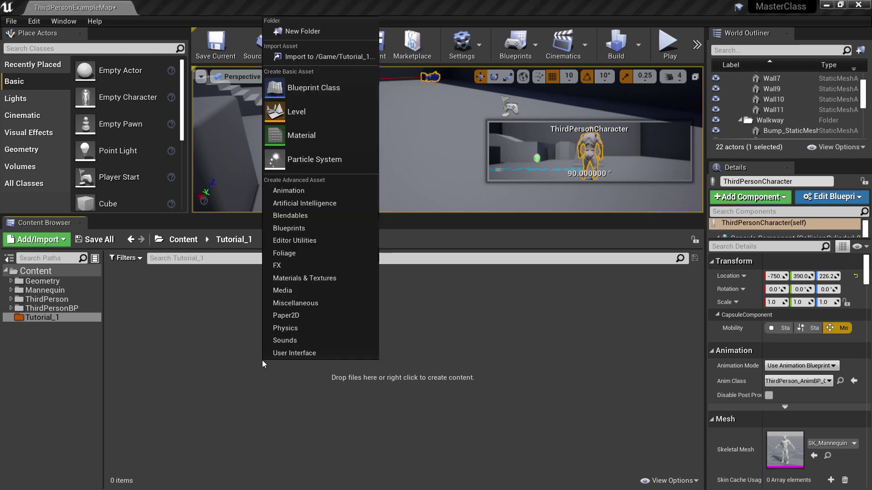
pyautogui.click(307, 36)
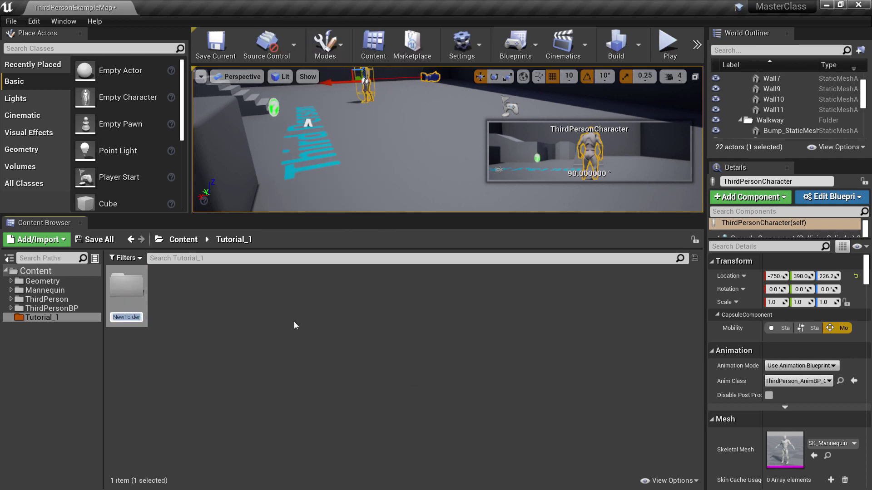
pyautogui.write('TV')
pyautogui.press('Return')
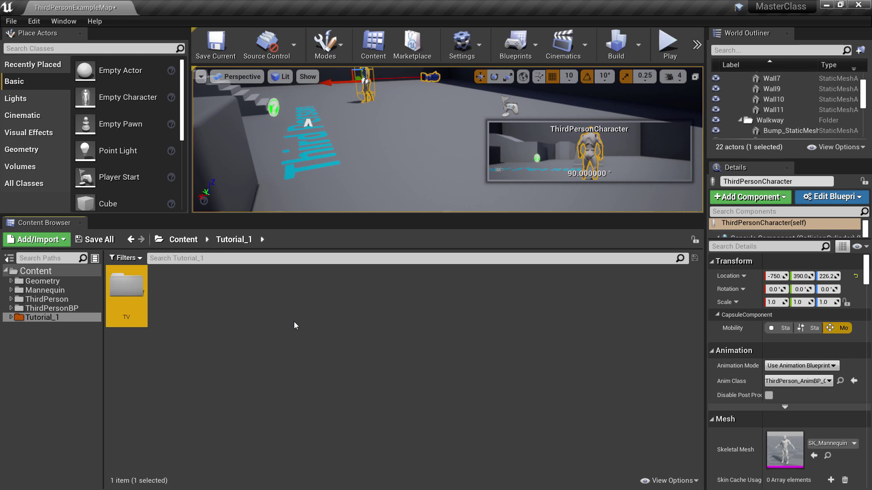
pyautogui.click(179, 341)
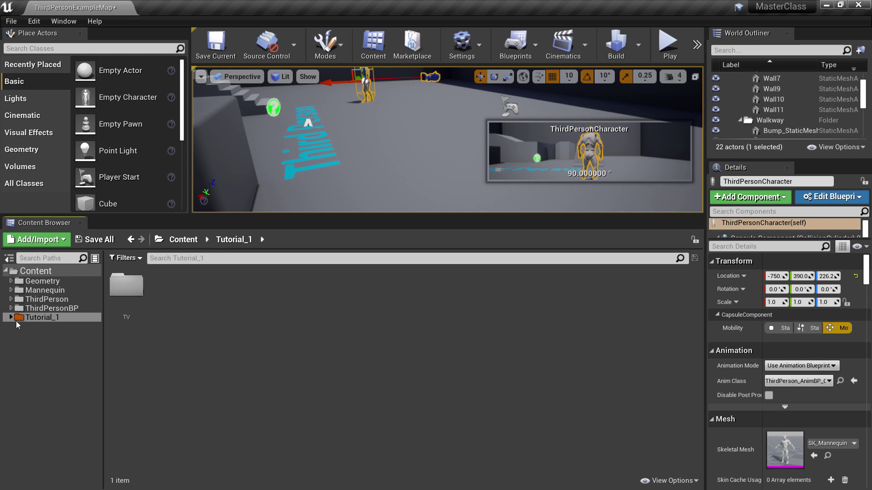
# Delete the old TV folder, then create a new TV folder in Tutorial_1 and open it
pyautogui.click(126, 293)
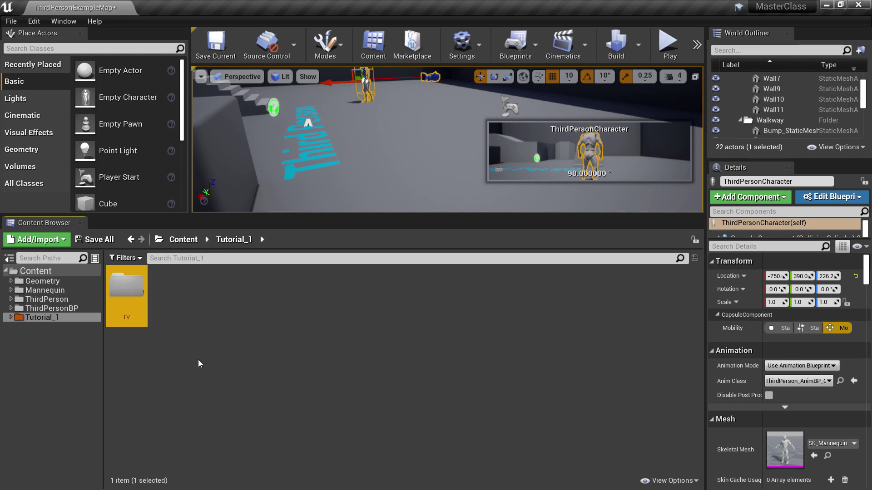
pyautogui.press('Delete')
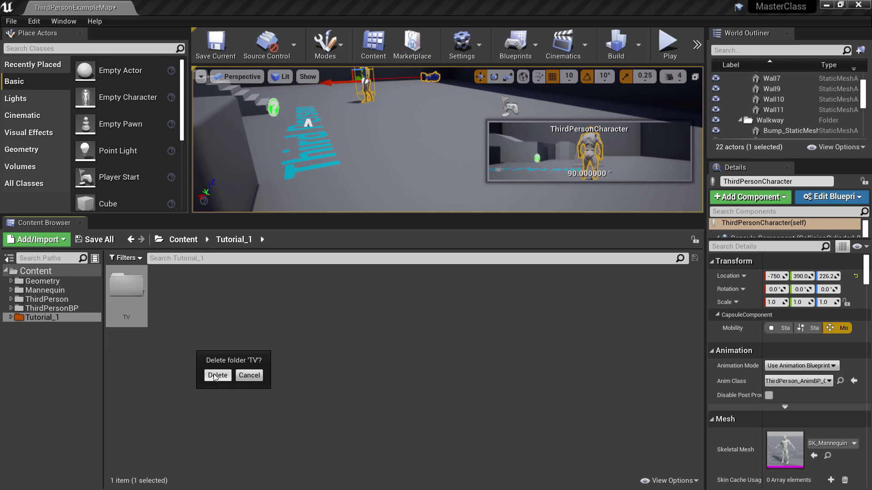
pyautogui.click(219, 377)
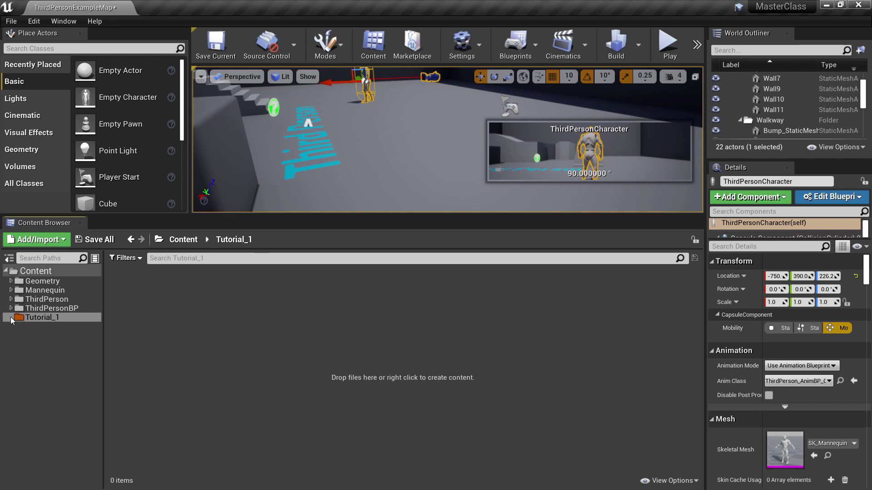
pyautogui.click(31, 318)
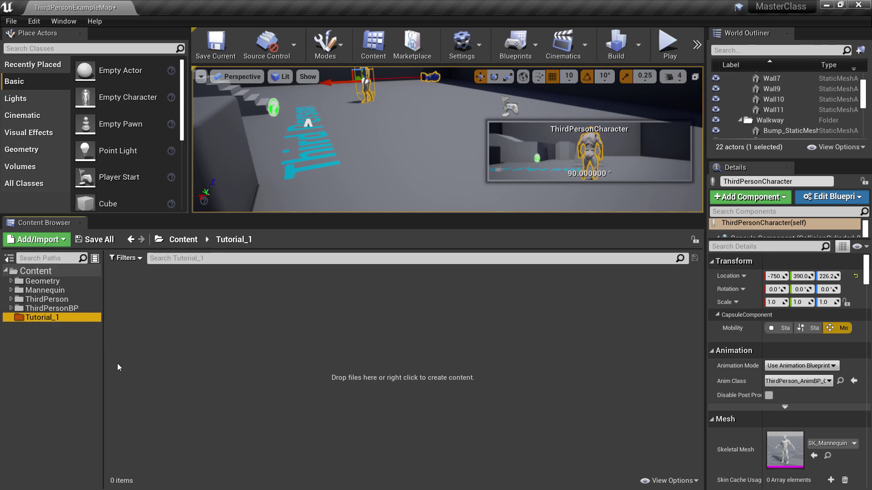
pyautogui.rightClick(165, 355)
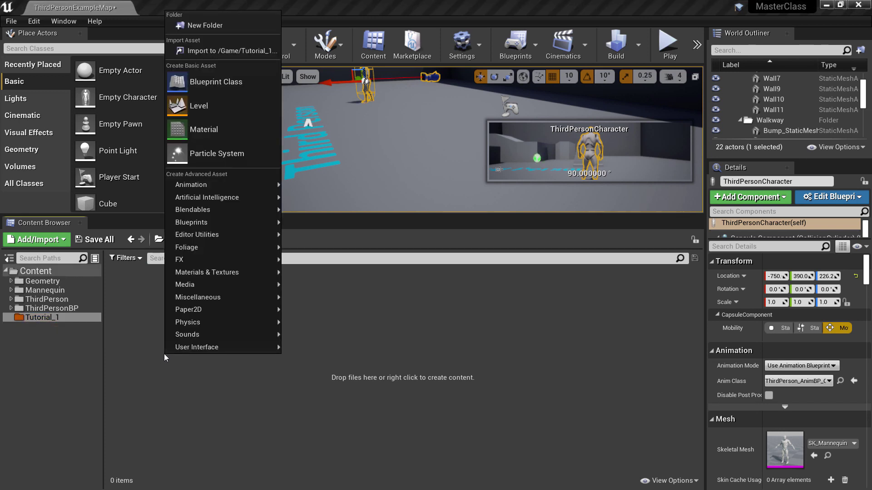
pyautogui.click(214, 20)
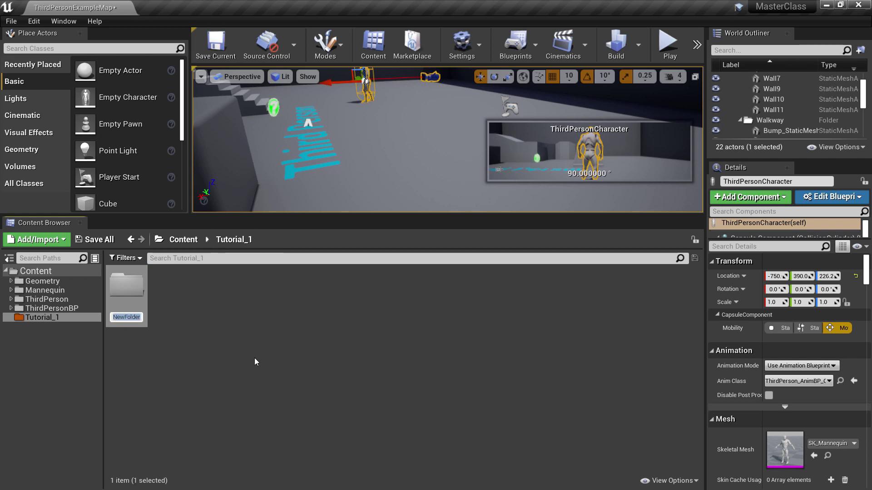
pyautogui.write('TV')
pyautogui.press('Return')
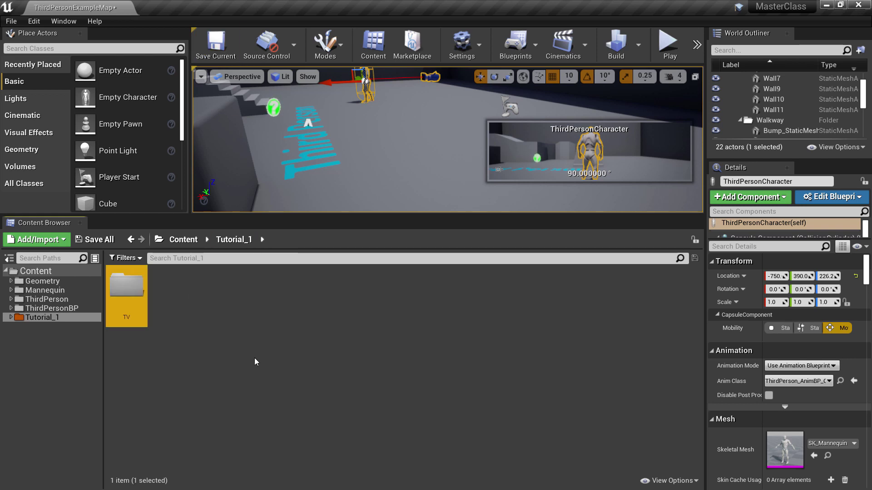
pyautogui.click(214, 344)
pyautogui.doubleClick(126, 291)
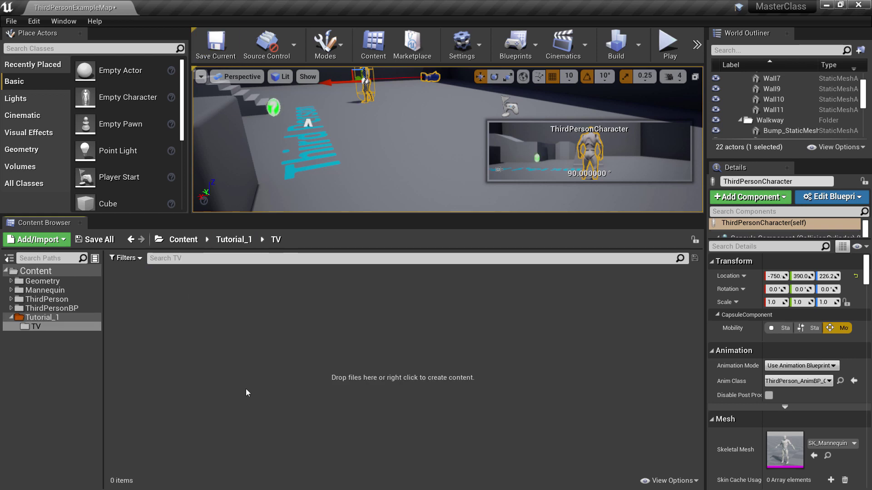
# Add three subfolders inside TV: Mesh, Material and Textures
pyautogui.rightClick(197, 372)
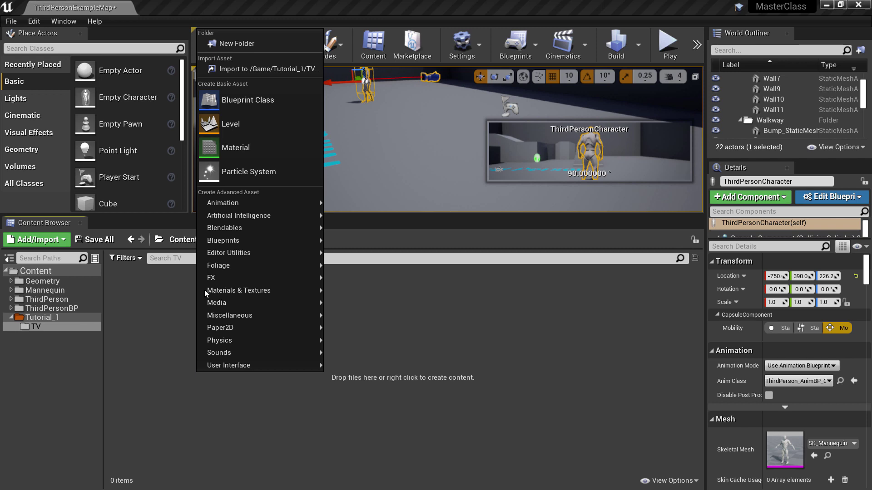
pyautogui.click(238, 40)
pyautogui.write('M')
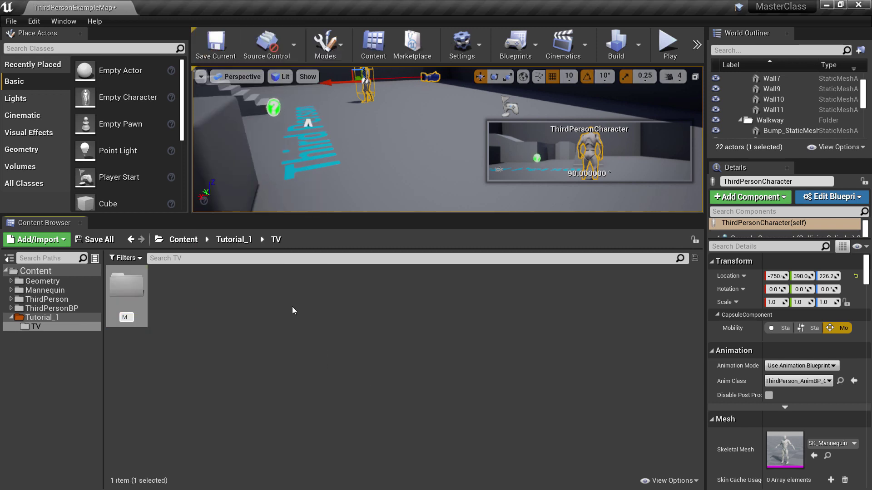
pyautogui.write('es')
pyautogui.write('sh')
pyautogui.press('Return')
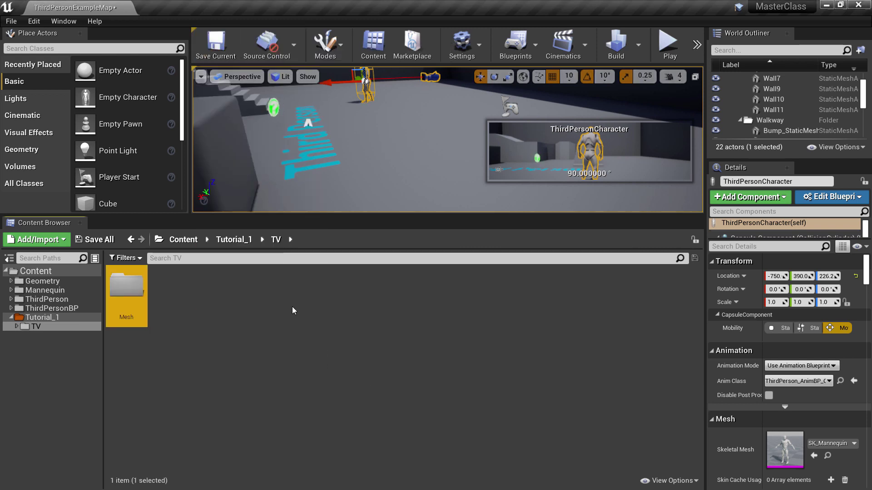
pyautogui.rightClick(187, 355)
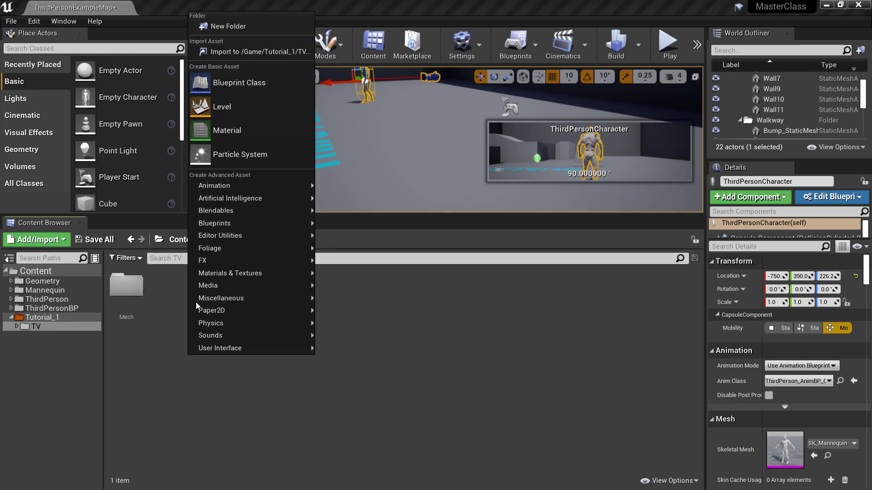
pyautogui.click(214, 26)
pyautogui.write('Ma')
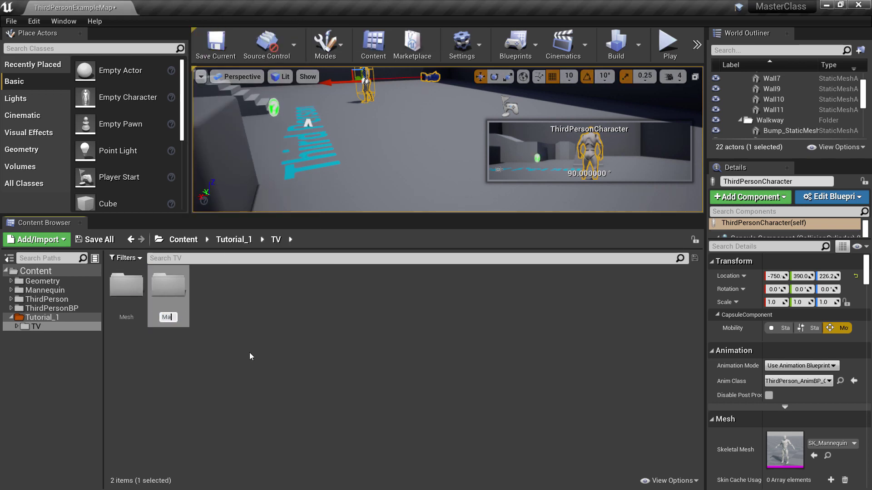
pyautogui.write('terial')
pyautogui.press('Return')
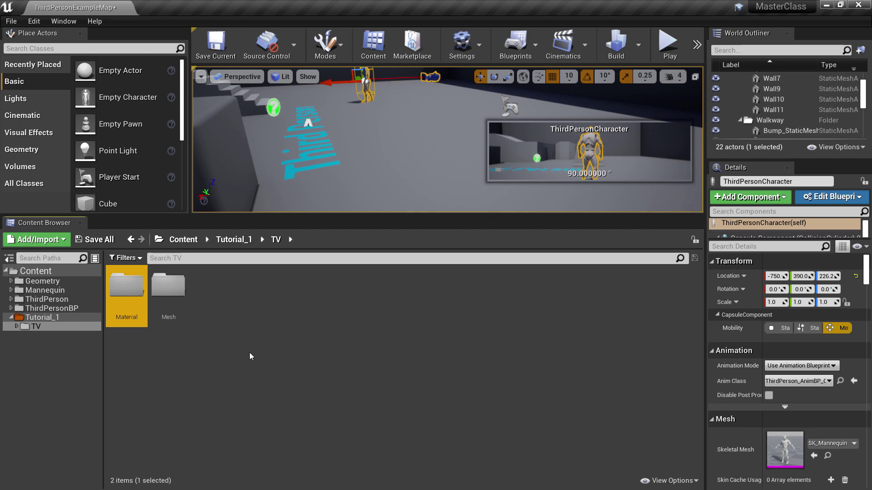
pyautogui.rightClick(249, 354)
pyautogui.click(266, 25)
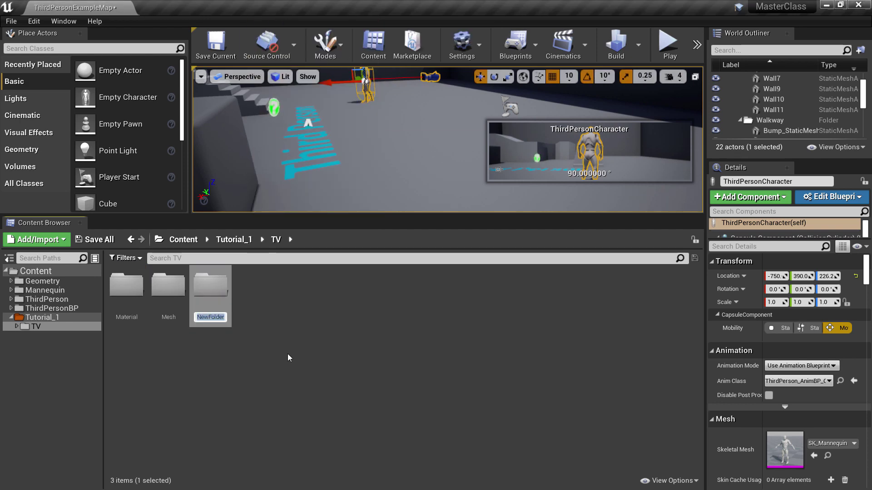
pyautogui.write('Text')
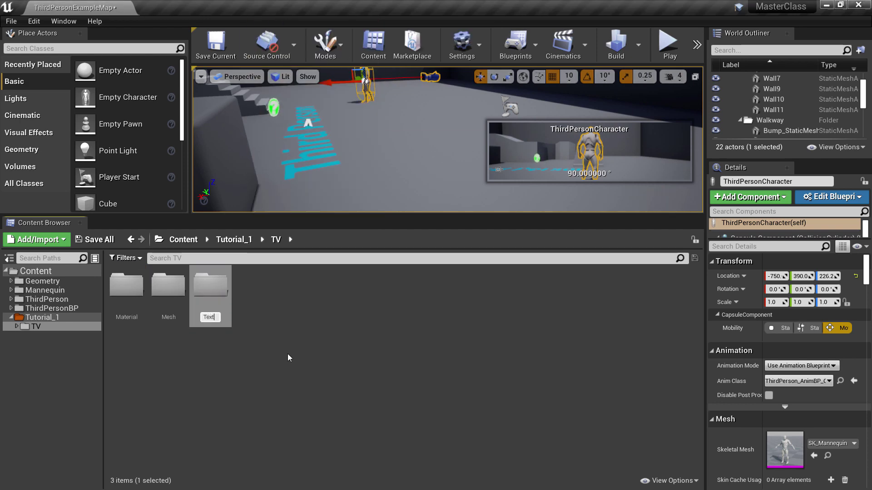
pyautogui.write('ures')
pyautogui.press('Return')
pyautogui.click(268, 377)
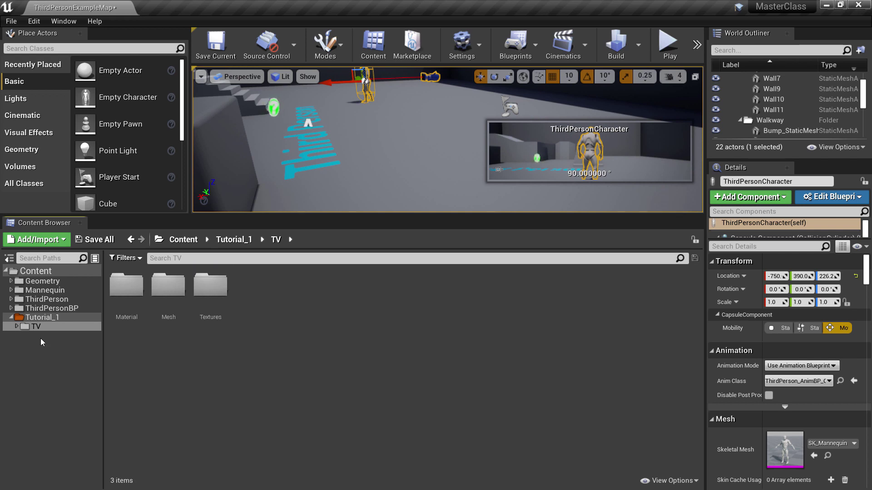
# Look through Mannequin's Character folder for reference, then open the empty TV/Mesh folder
pyautogui.click(11, 291)
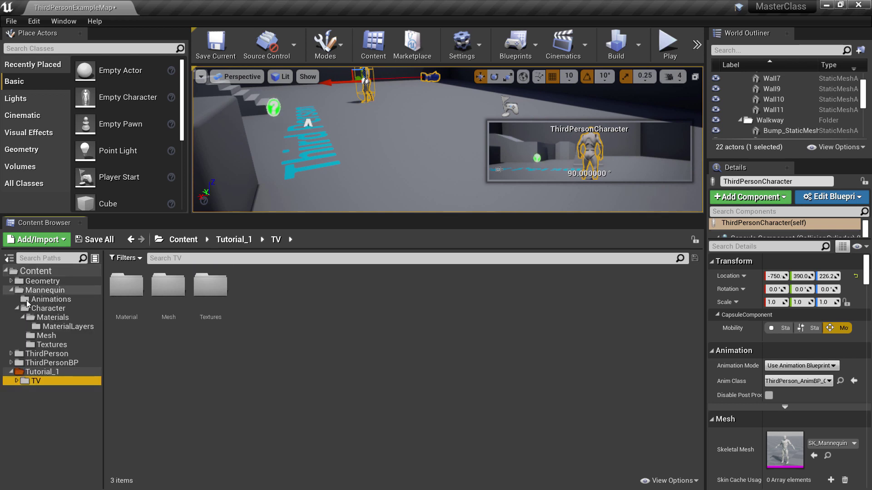
pyautogui.click(44, 310)
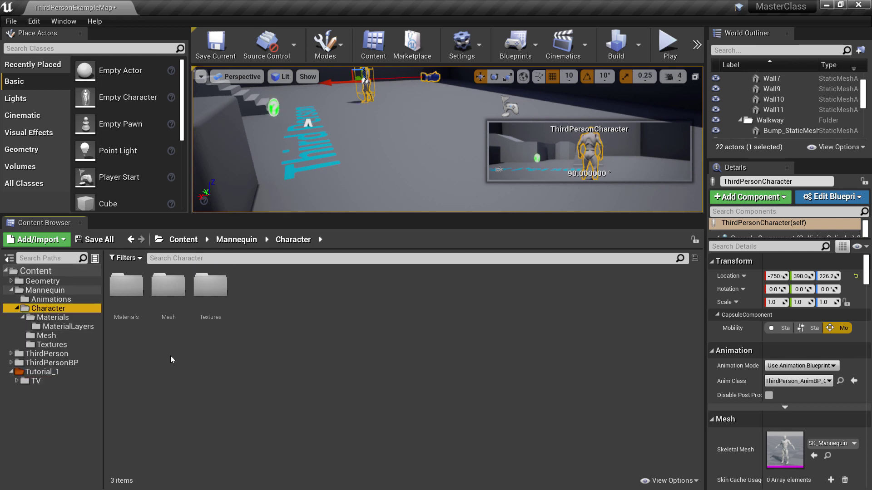
pyautogui.click(23, 318)
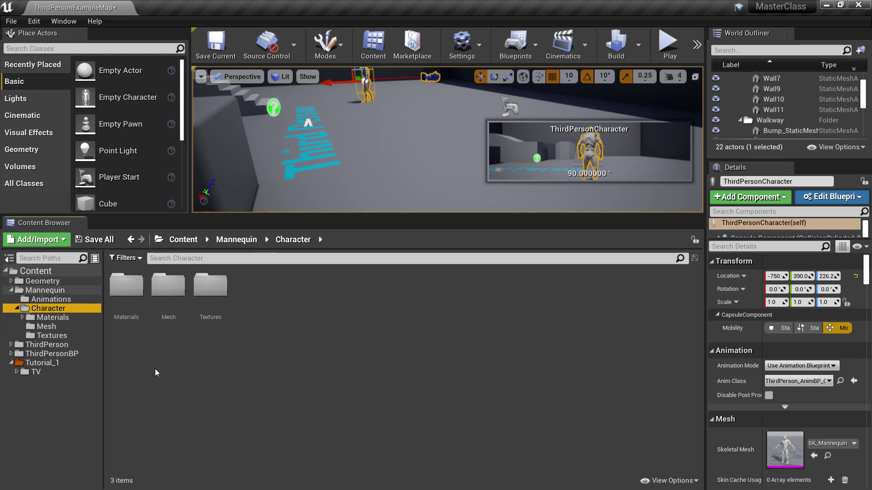
pyautogui.press('Left')
pyautogui.press('Left')
pyautogui.press('Left')
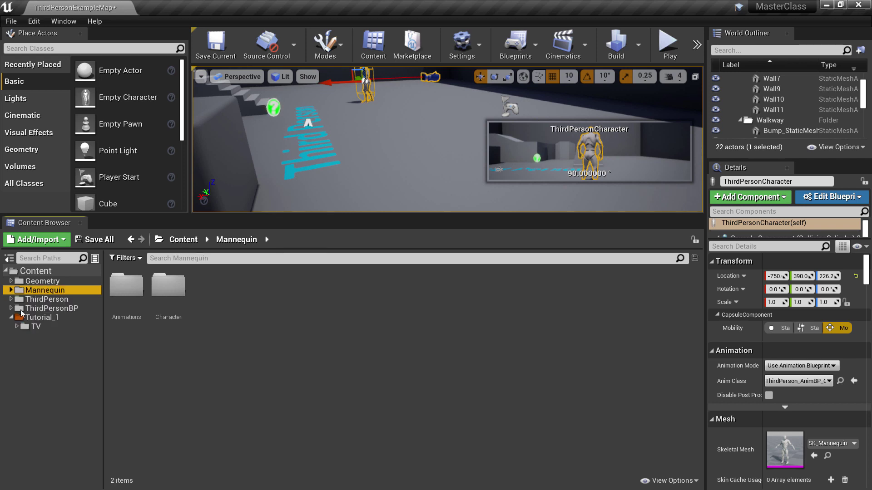
pyautogui.click(161, 355)
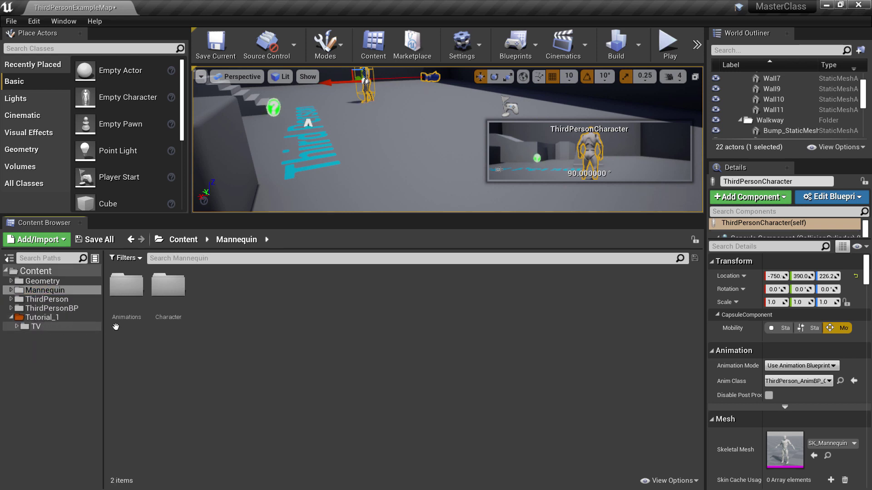
pyautogui.click(39, 325)
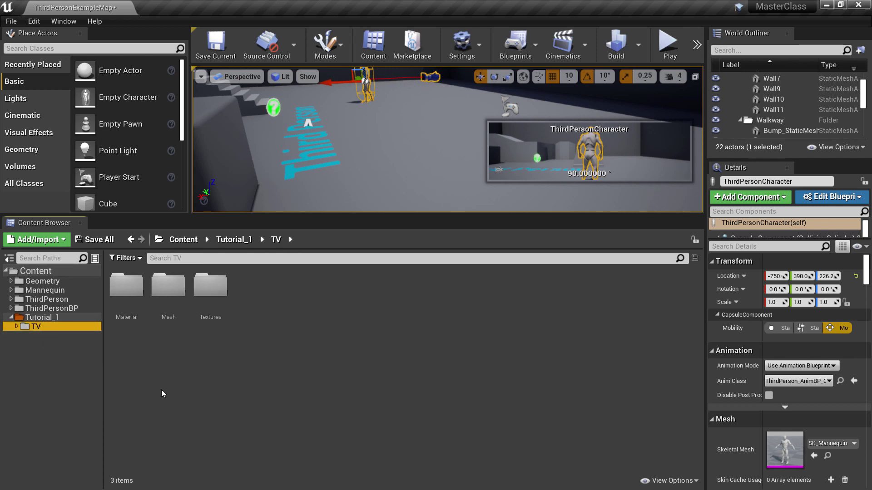
pyautogui.doubleClick(166, 286)
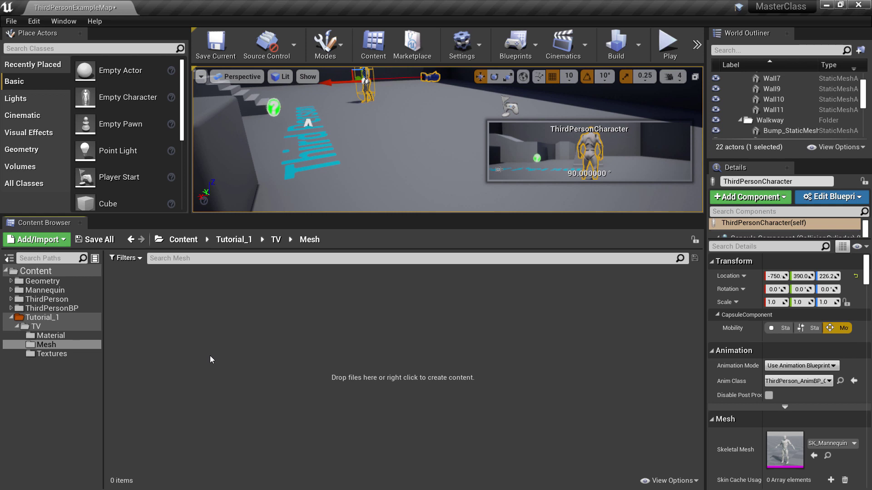
# Drag the uploads_files_2529155_TV_mesh FBX from the Tutorial Explorer window into the Mesh folder
pyautogui.hotkey('alt', 'Tab')
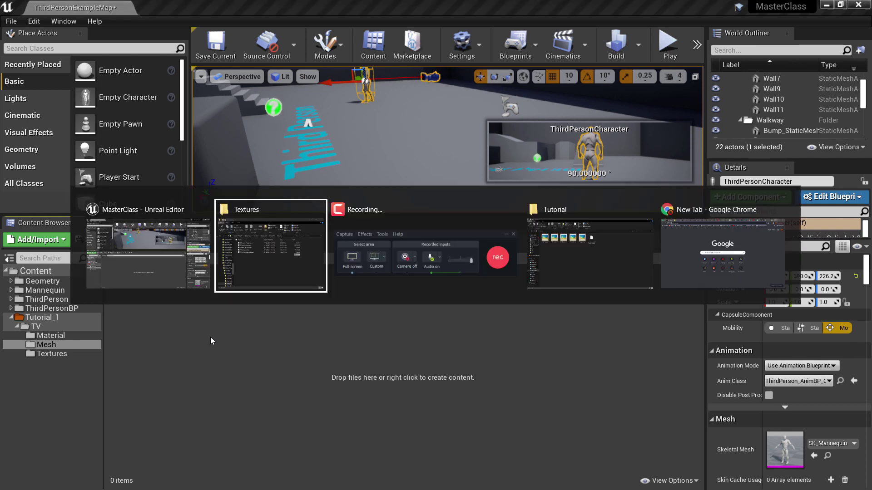
pyautogui.hotkey('alt', 'Tab')
pyautogui.hotkey('alt', 'Tab')
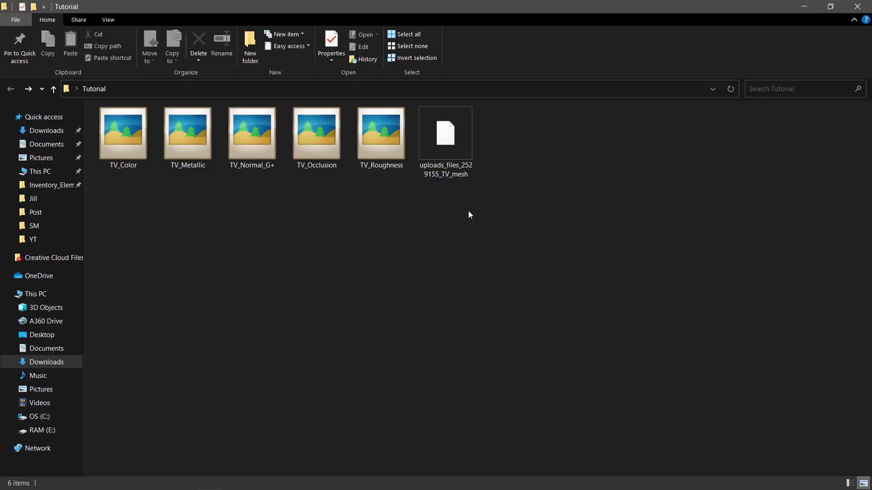
pyautogui.moveTo(472, 6)
pyautogui.mouseDown()
pyautogui.moveTo(535, 73)
pyautogui.moveTo(544, 69)
pyautogui.mouseUp()
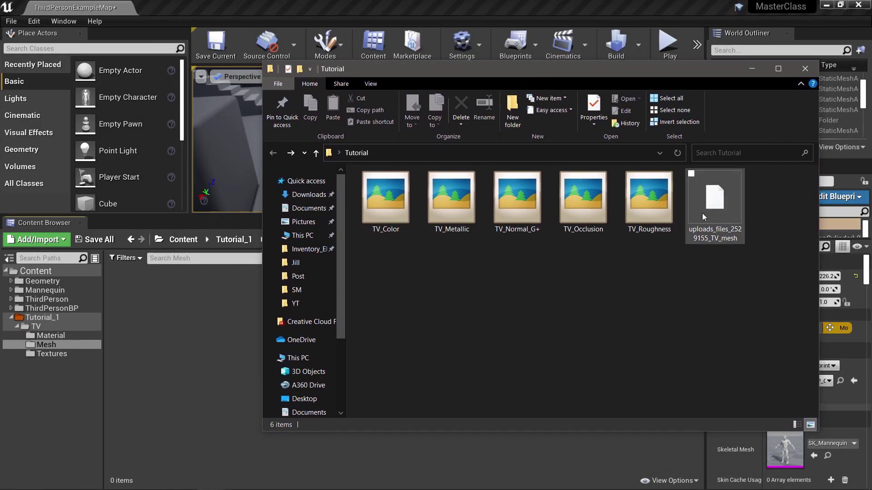
pyautogui.moveTo(702, 213); pyautogui.dragTo(173, 334)
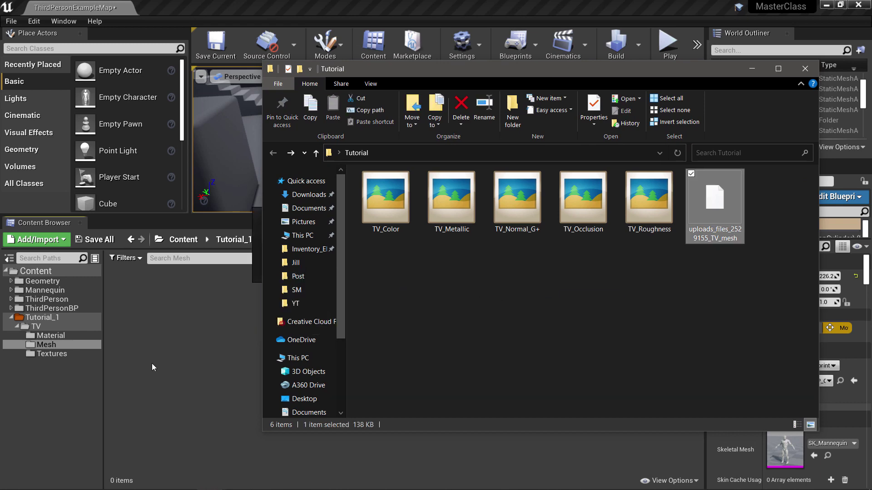
pyautogui.click(752, 70)
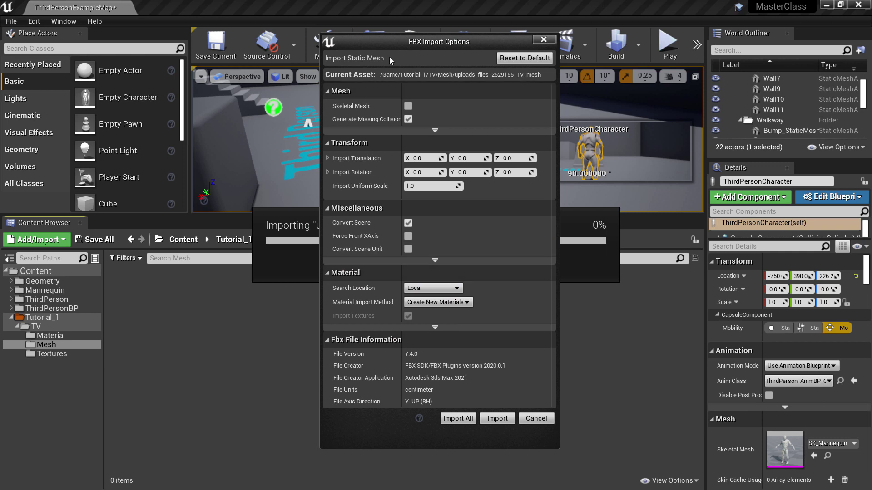
# Import the TV mesh FBX with default options, keeping new materials created on import
pyautogui.moveTo(369, 40)
pyautogui.mouseDown()
pyautogui.moveTo(339, 35)
pyautogui.moveTo(351, 41)
pyautogui.mouseUp()
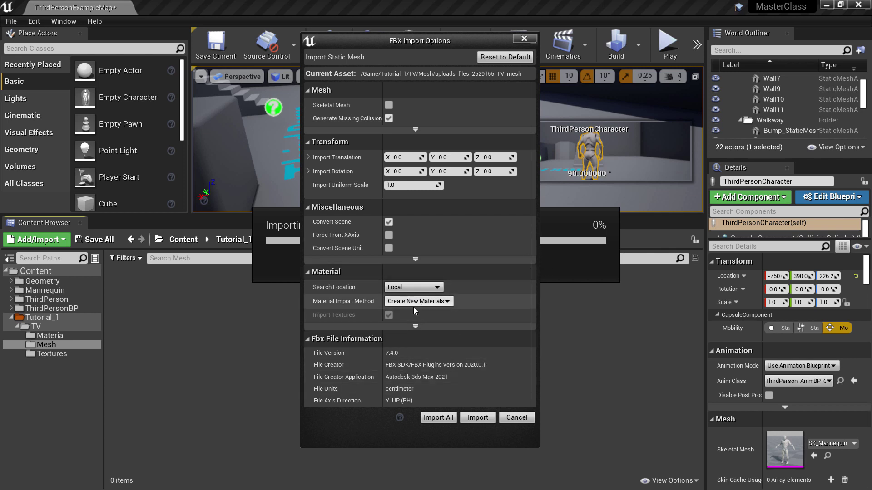
pyautogui.click(448, 299)
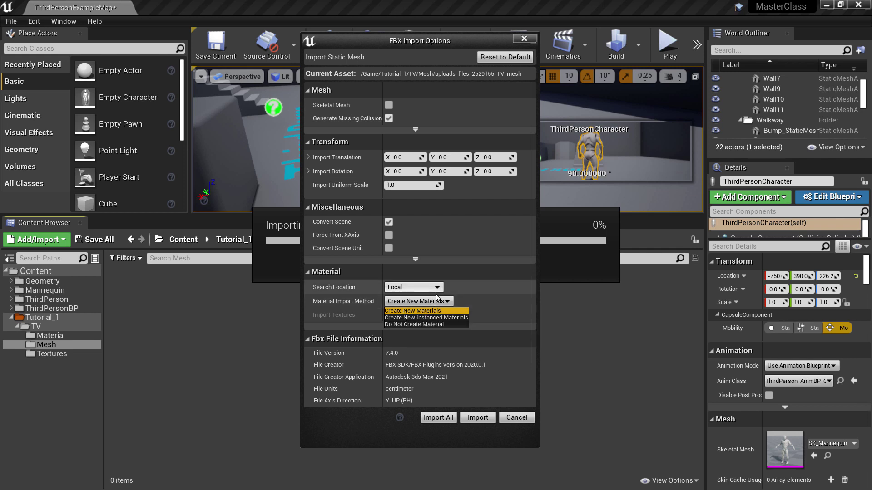
pyautogui.click(422, 311)
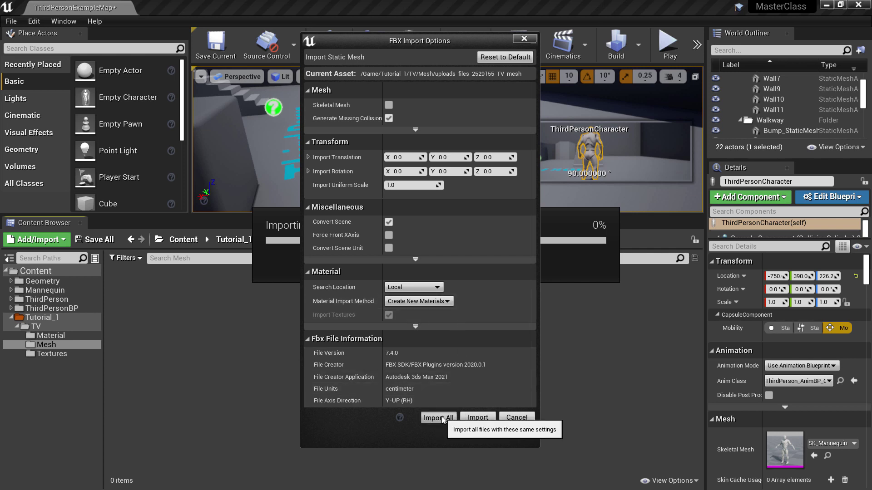
pyautogui.click(453, 416)
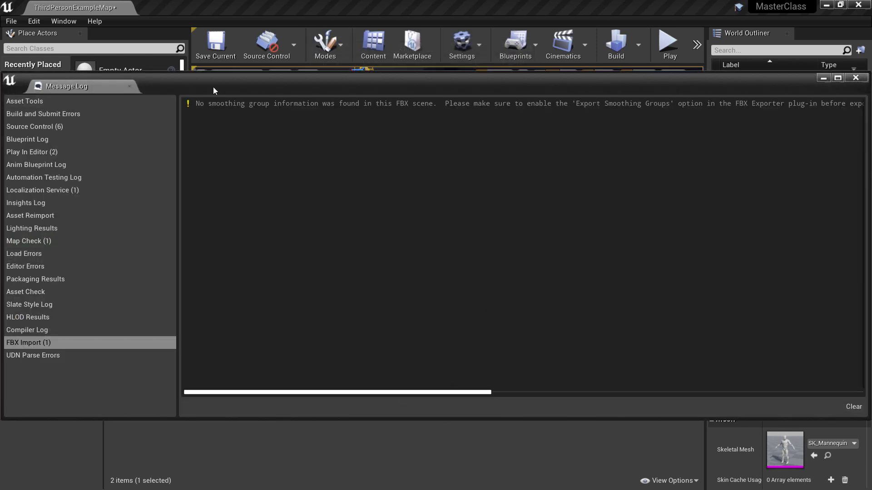
# Read the smoothing-group warning in the Message Log and close the log
pyautogui.moveTo(213, 87); pyautogui.dragTo(213, 92)
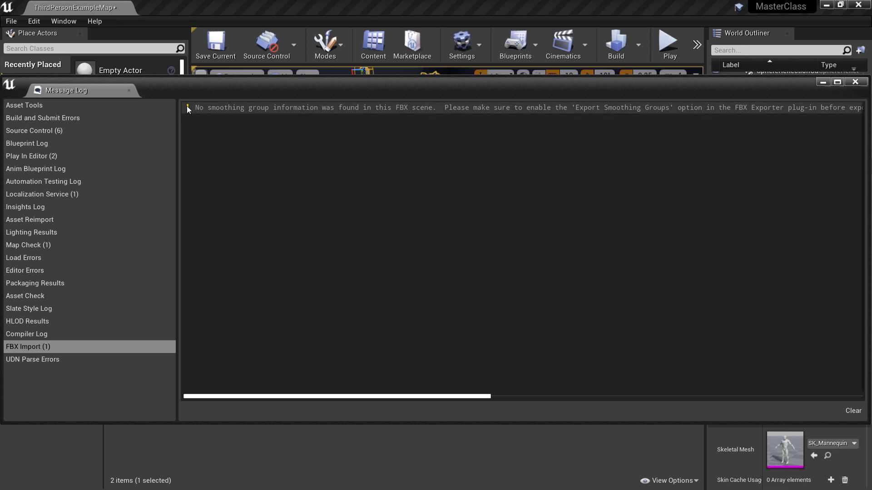
pyautogui.click(854, 82)
pyautogui.click(371, 361)
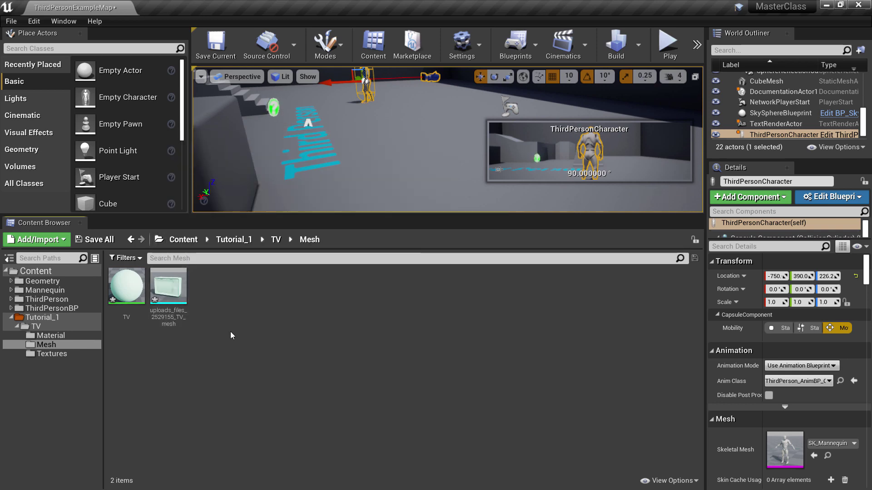
# Start Save All and widen the Save Content list so only the TV material and mesh get saved
pyautogui.click(100, 241)
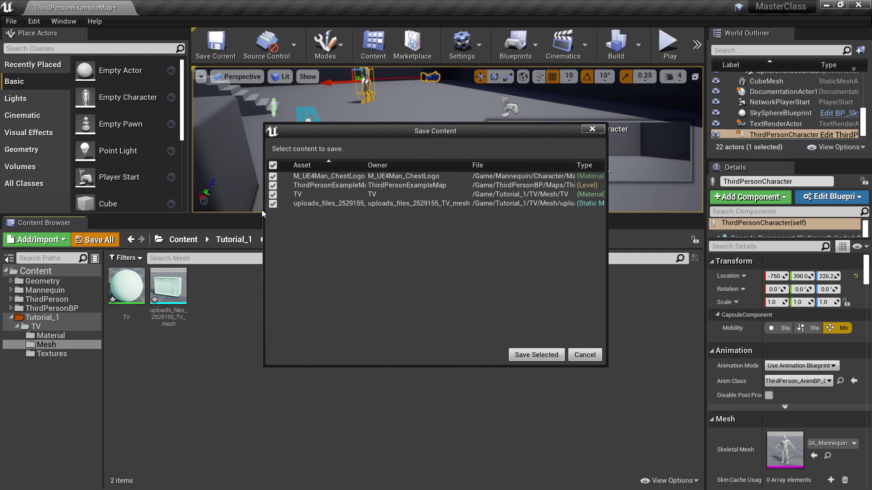
pyautogui.moveTo(263, 215); pyautogui.dragTo(169, 215)
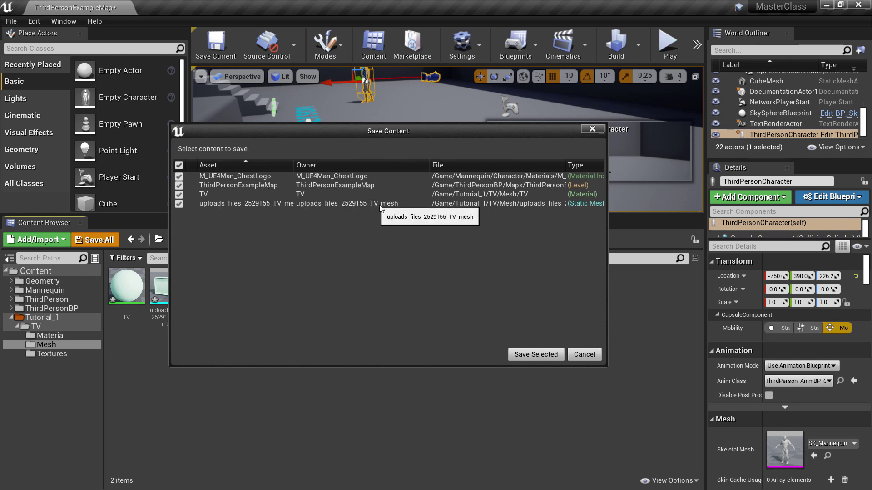
pyautogui.moveTo(607, 237)
pyautogui.mouseDown()
pyautogui.moveTo(717, 237)
pyautogui.moveTo(657, 239)
pyautogui.mouseUp()
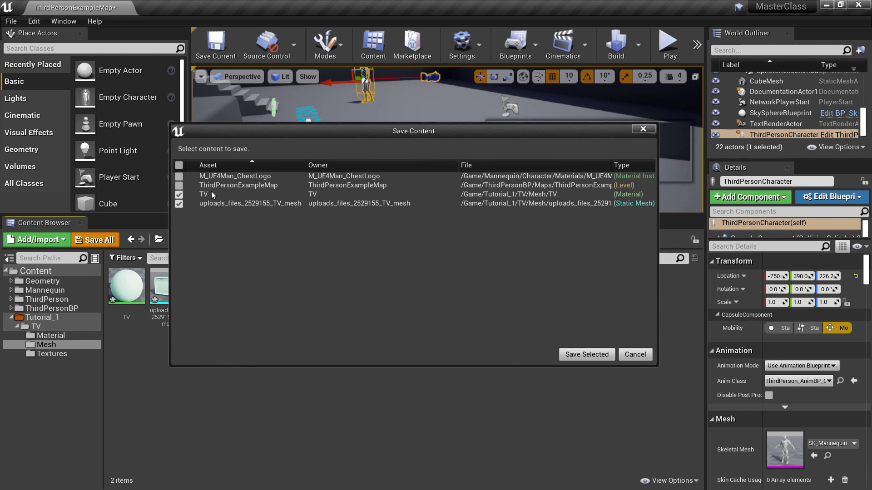
# Save the TV material and mesh, then inspect the TV mesh in the Static Mesh Editor and close it
pyautogui.click(585, 355)
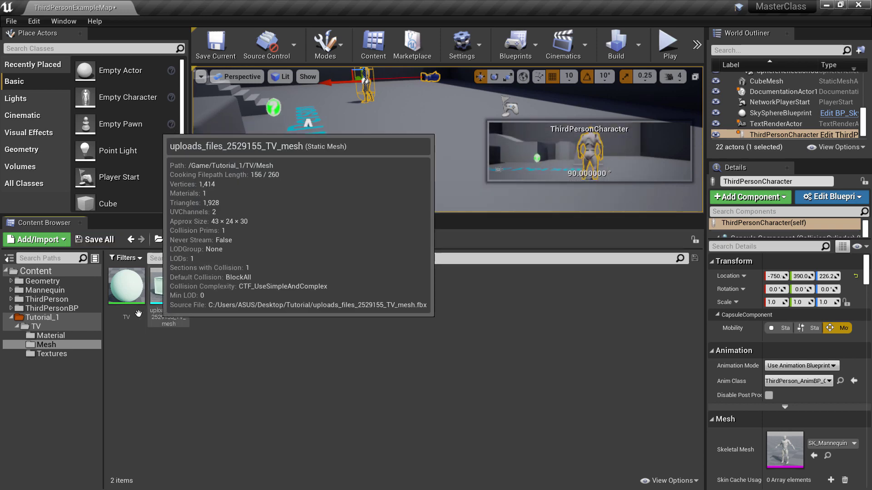
pyautogui.moveTo(162, 319)
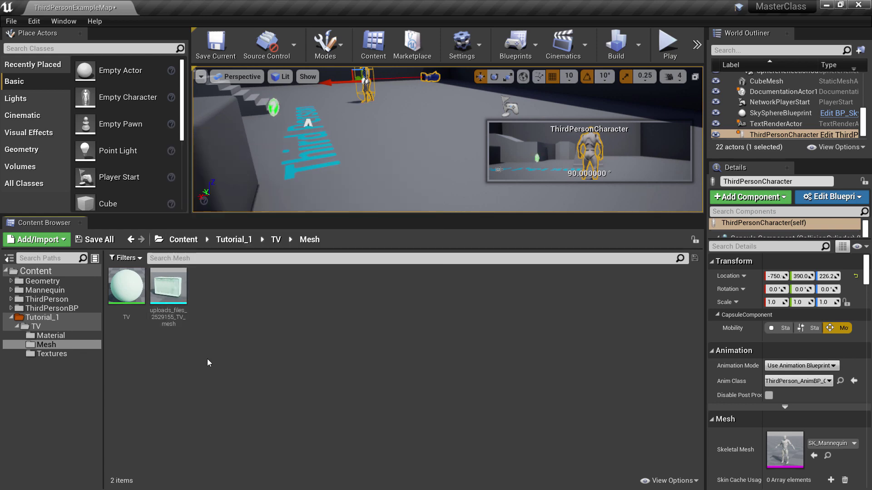
pyautogui.doubleClick(181, 305)
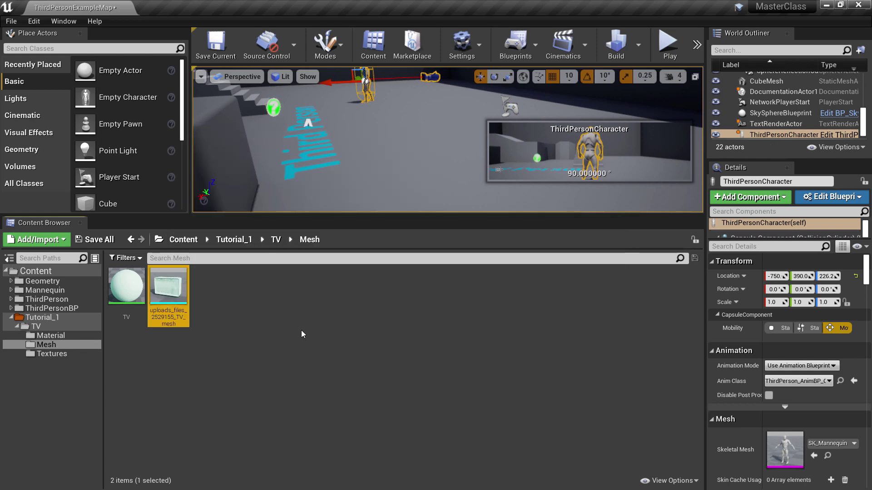
pyautogui.scroll(2, 324, 306)
pyautogui.scroll(4, 329, 307)
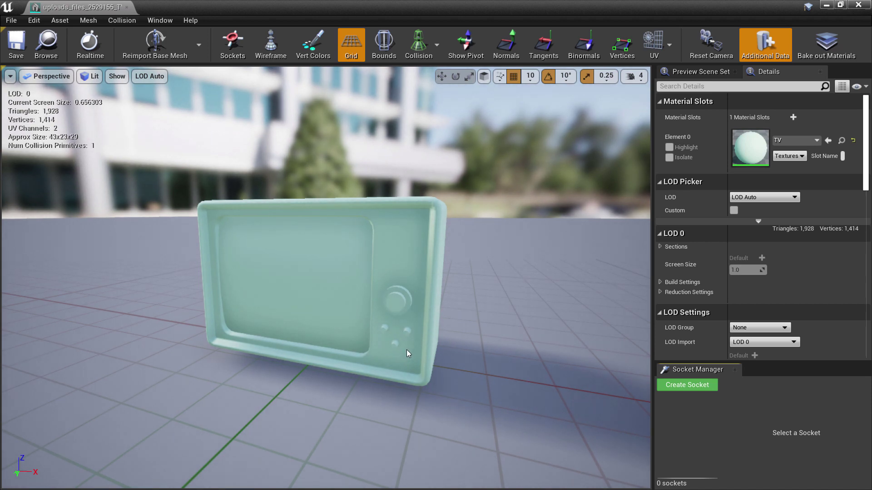
pyautogui.scroll(-4, 407, 351)
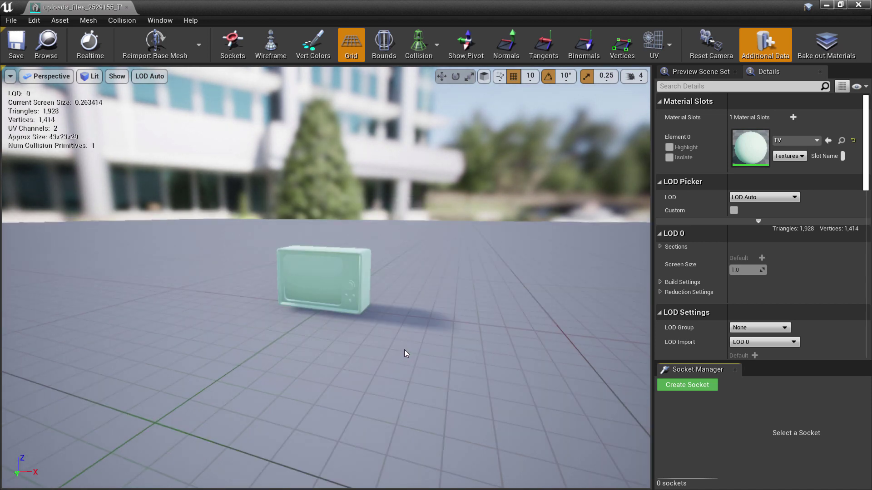
pyautogui.scroll(4, 404, 350)
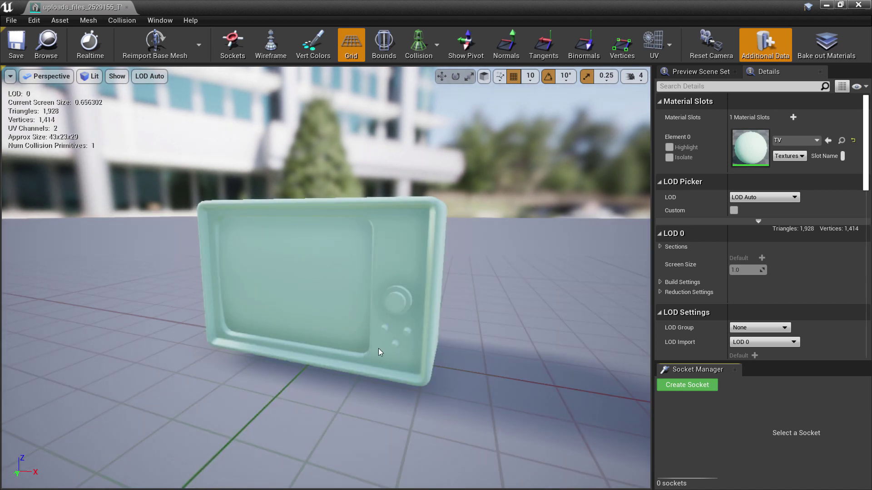
pyautogui.click(130, 9)
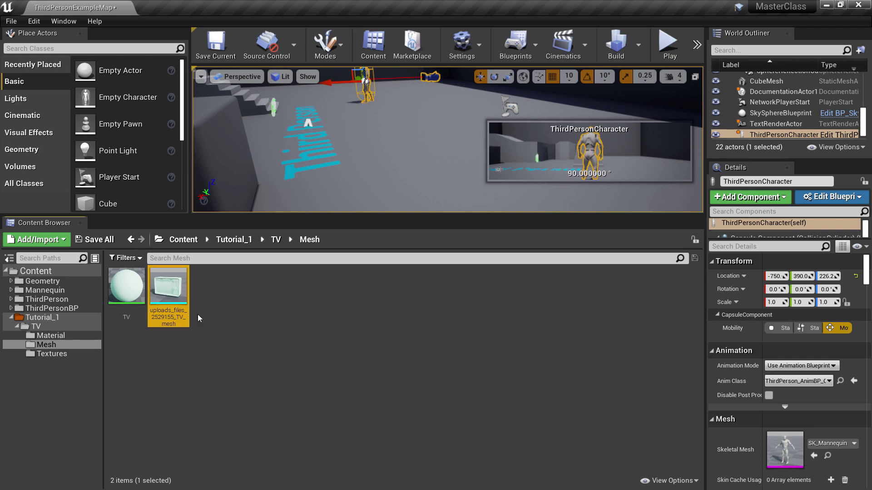
# Move the TV material from Mesh into the TV/Material folder, then return to Mesh
pyautogui.moveTo(173, 312)
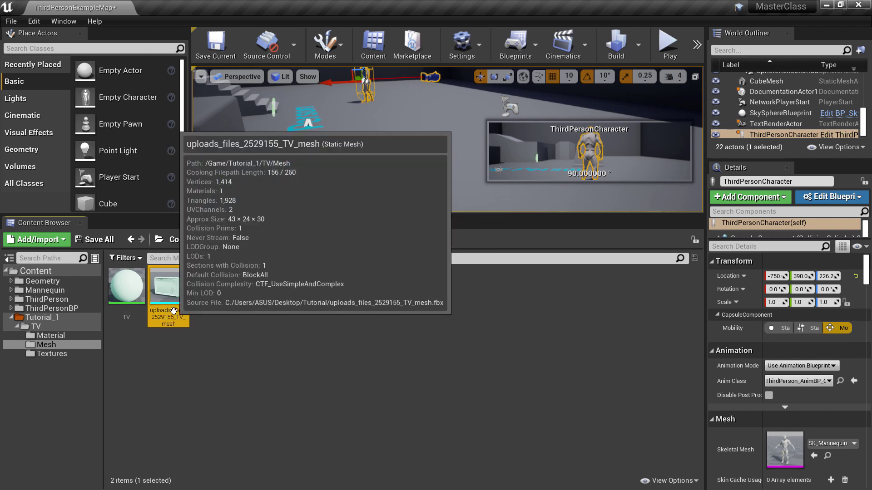
pyautogui.click(126, 287)
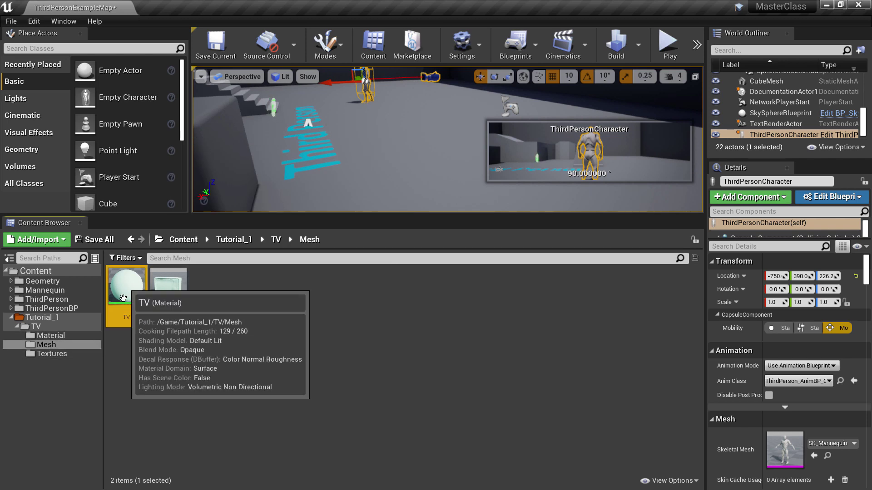
pyautogui.moveTo(124, 297); pyautogui.dragTo(46, 335)
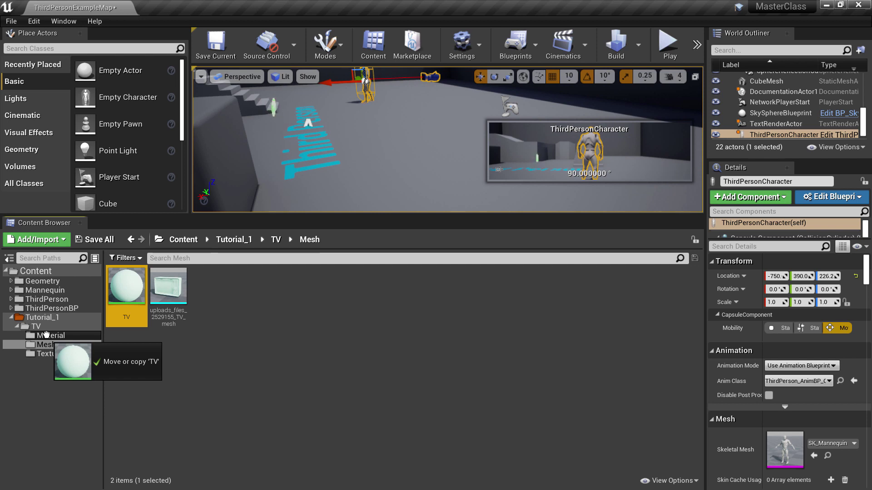
pyautogui.moveTo(46, 335); pyautogui.dragTo(46, 335)
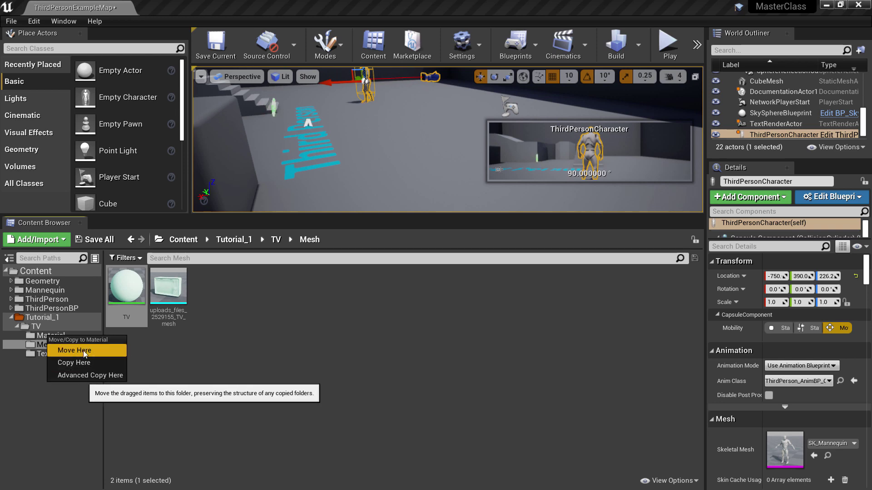
pyautogui.click(139, 354)
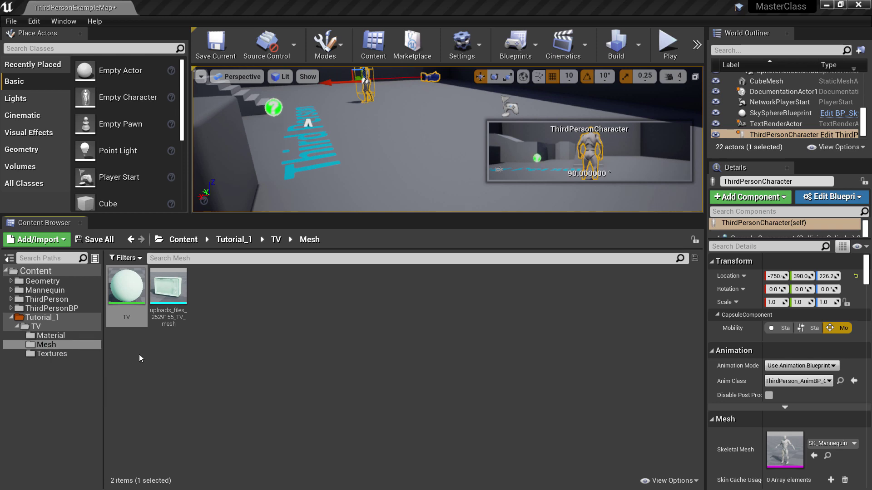
pyautogui.click(50, 336)
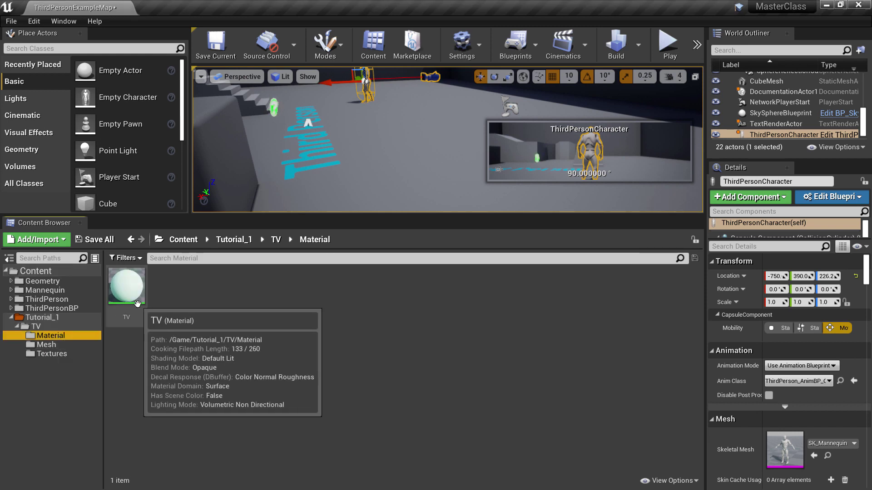
pyautogui.click(47, 345)
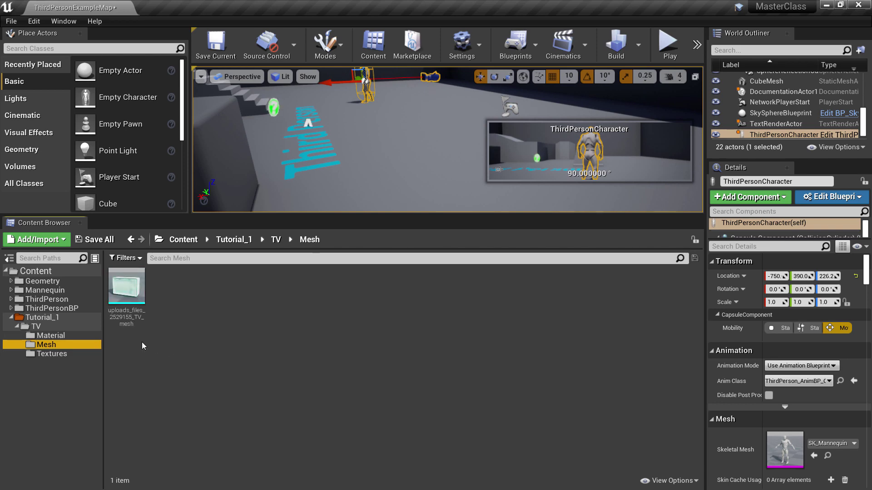
# Rename the imported TV static mesh asset to SM_TV
pyautogui.rightClick(133, 302)
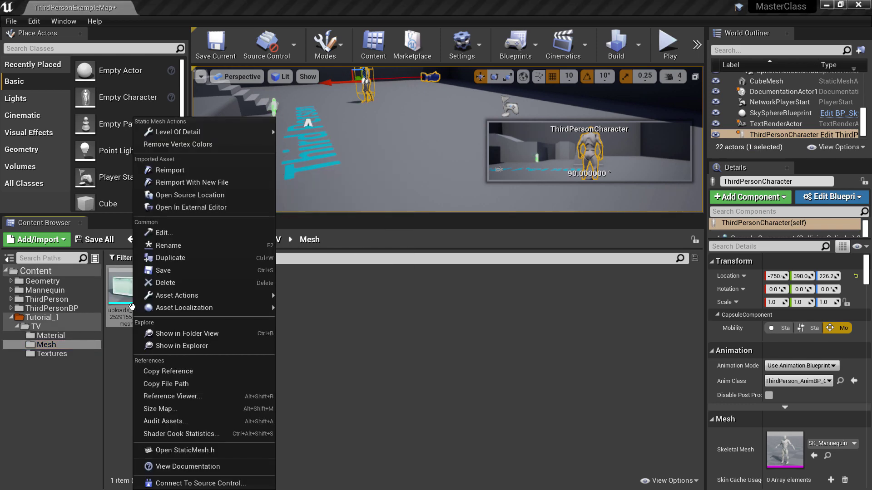
pyautogui.click(176, 245)
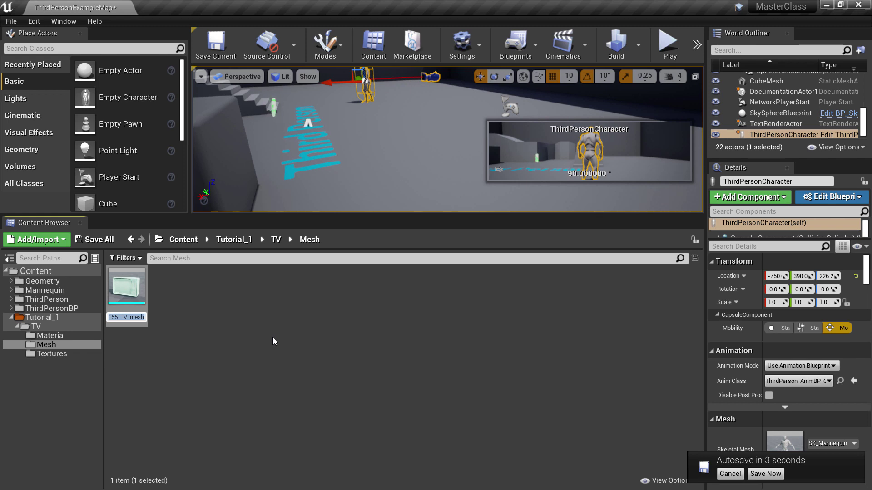
pyautogui.write('S')
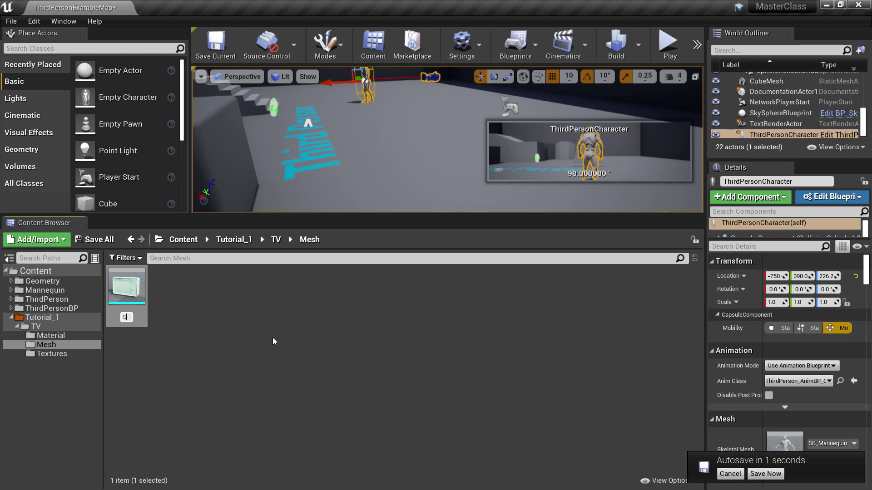
pyautogui.write('M')
pyautogui.press('Return')
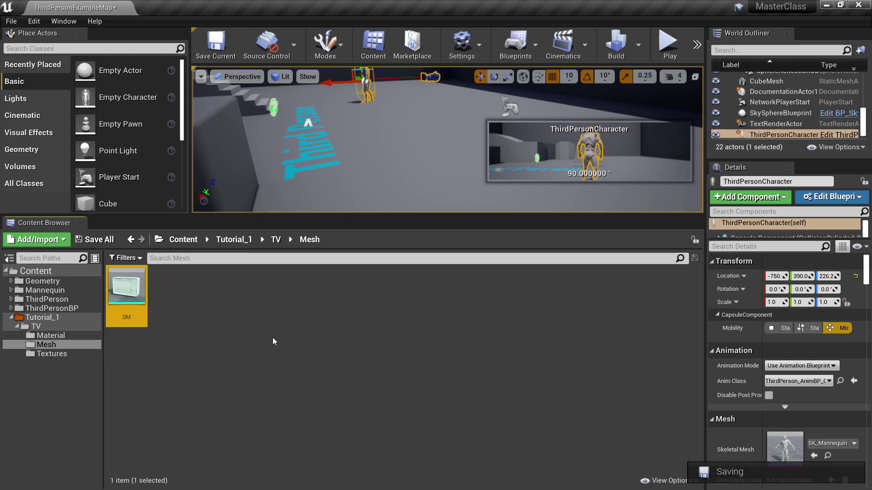
pyautogui.click(128, 317)
pyautogui.press('Return')
pyautogui.write('_')
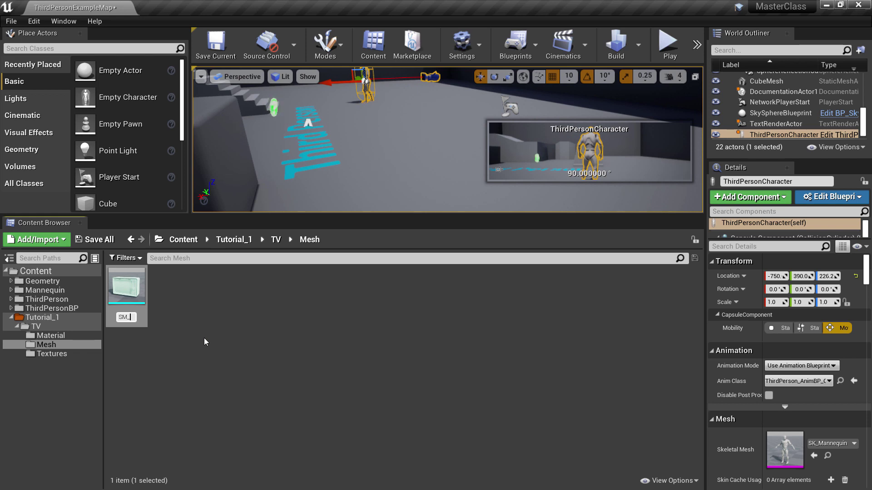
pyautogui.write('TV')
pyautogui.press('Return')
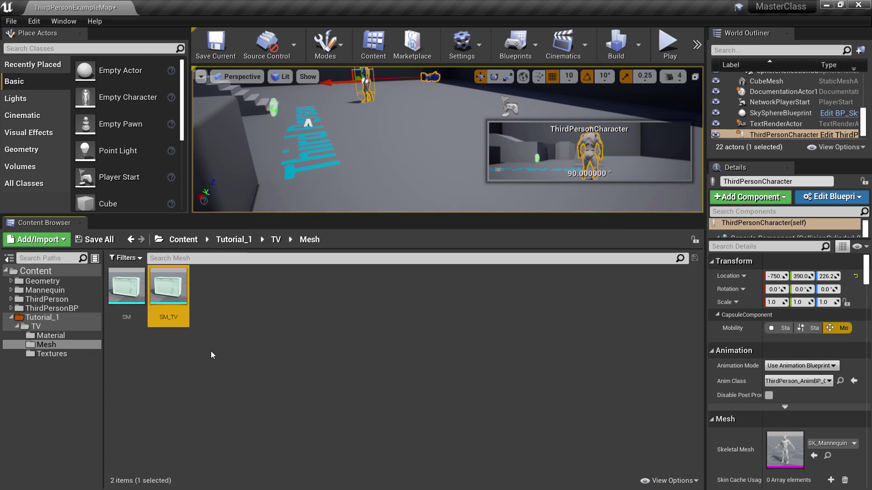
pyautogui.click(168, 318)
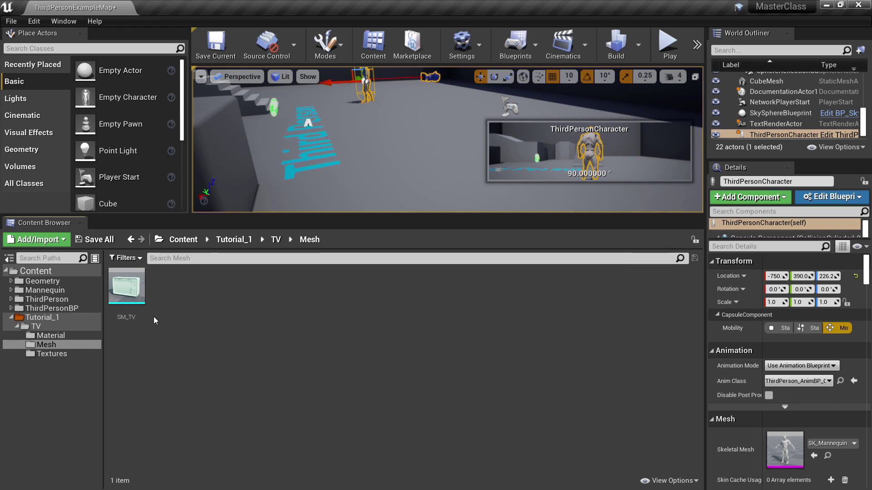
# Rename the TV material in the Material folder to M_TV
pyautogui.click(58, 335)
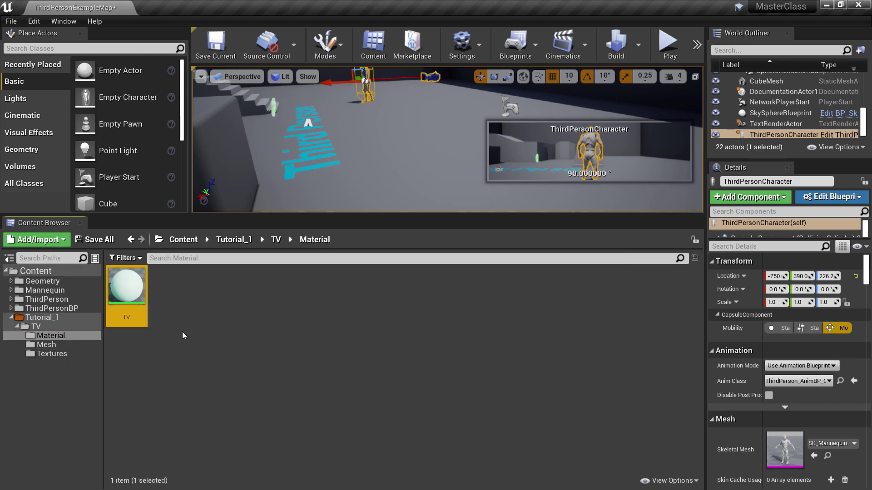
pyautogui.click(131, 298)
pyautogui.rightClick(132, 298)
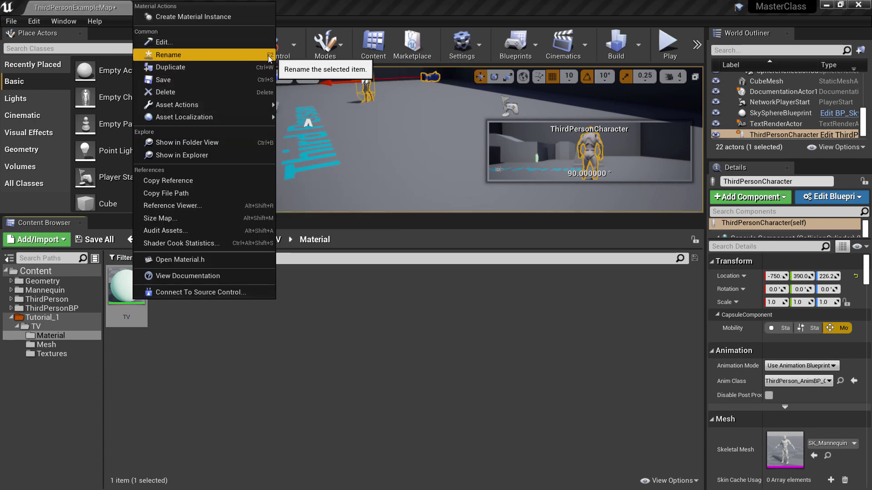
pyautogui.press('Escape')
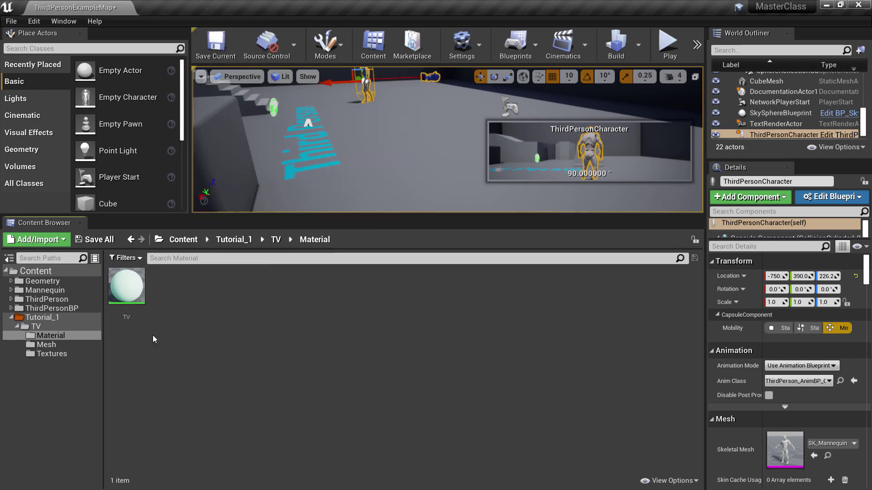
pyautogui.press('F2')
pyautogui.press('Return')
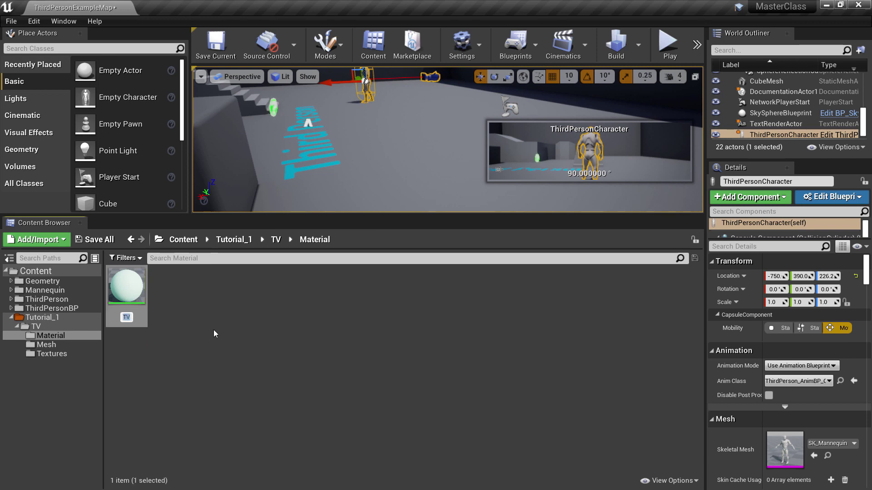
pyautogui.write('M')
pyautogui.write('_')
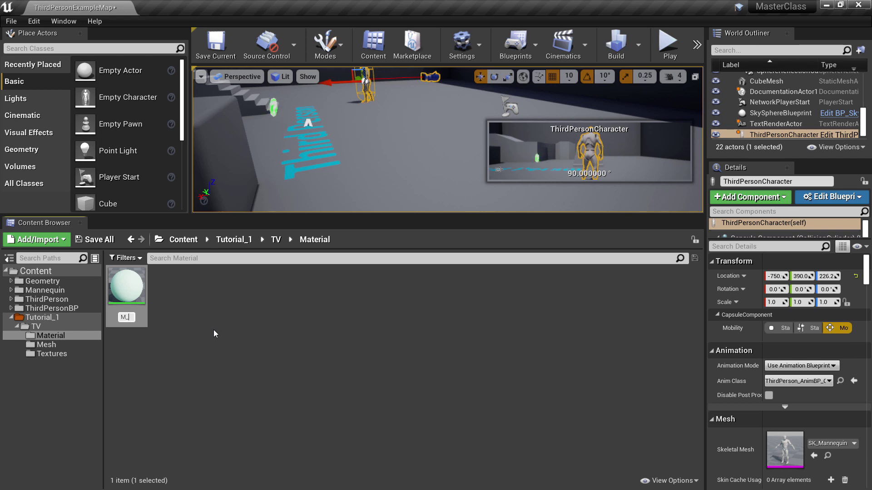
pyautogui.write('TV')
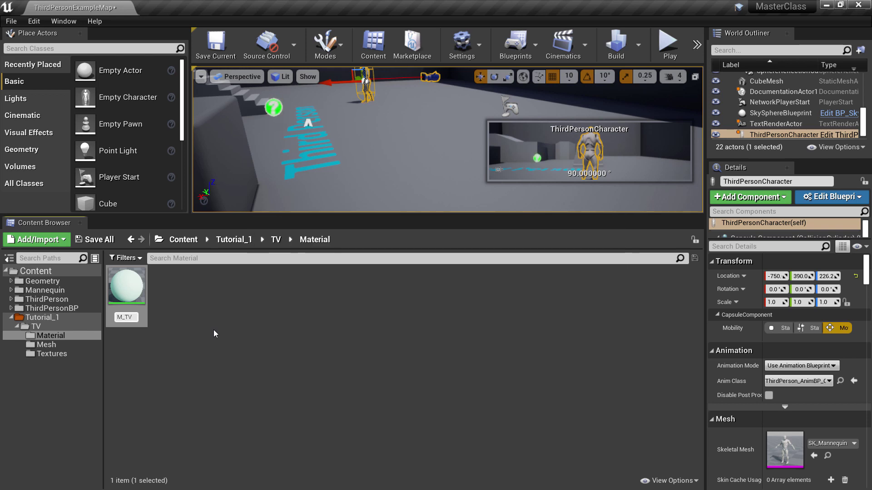
pyautogui.press('Return')
# Check that SM_TV is in the Mesh folder, then return to the Material folder
pyautogui.click(45, 345)
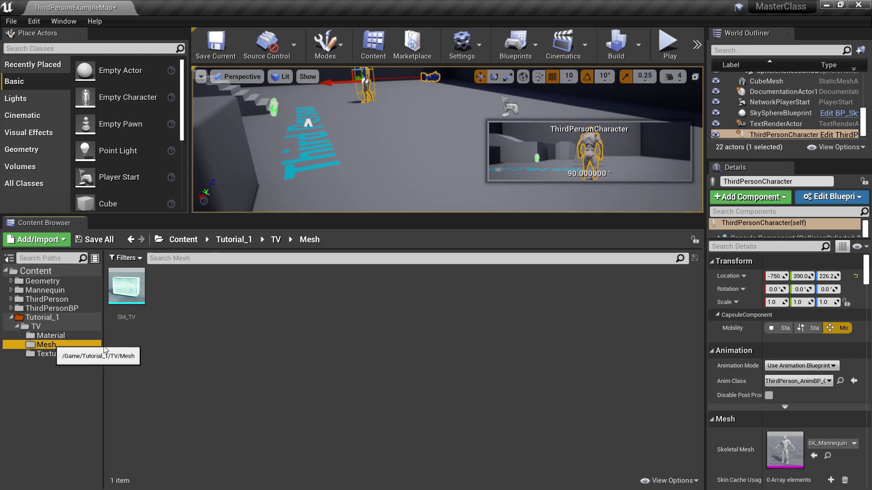
pyautogui.moveTo(127, 320)
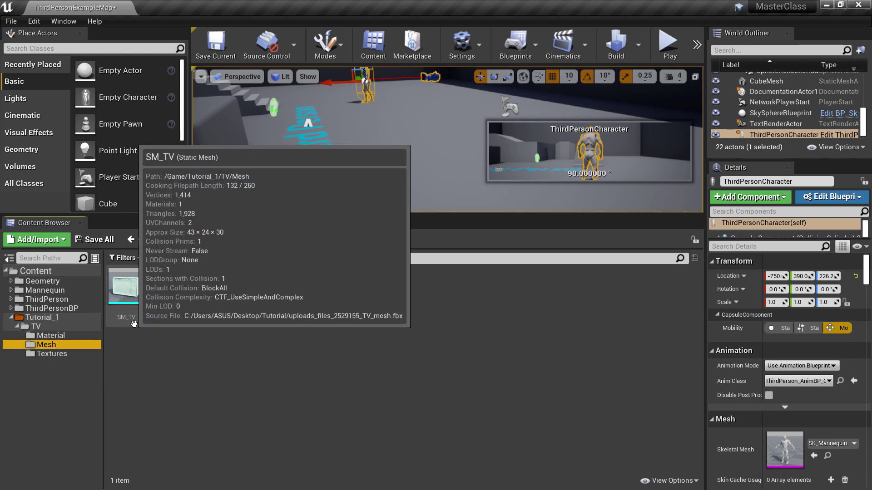
pyautogui.click(50, 335)
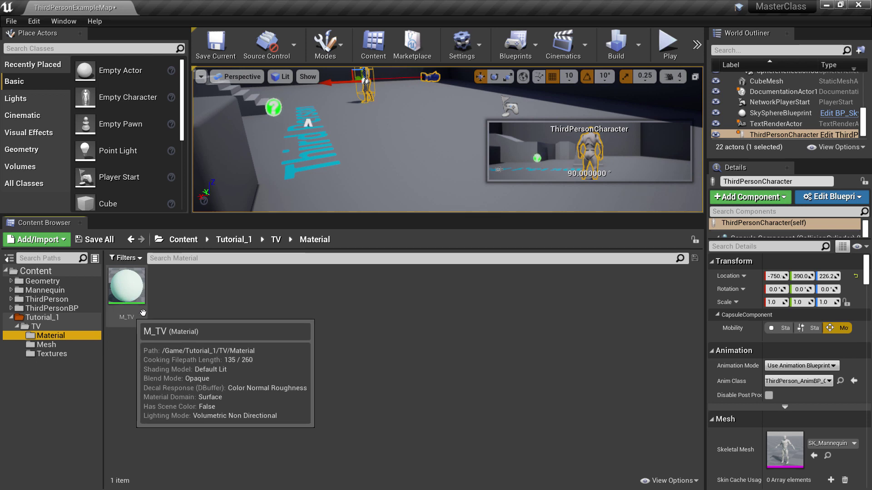
# Open the empty TV Textures folder and bring File Explorer's Tutorial folder alongside it
pyautogui.click(58, 355)
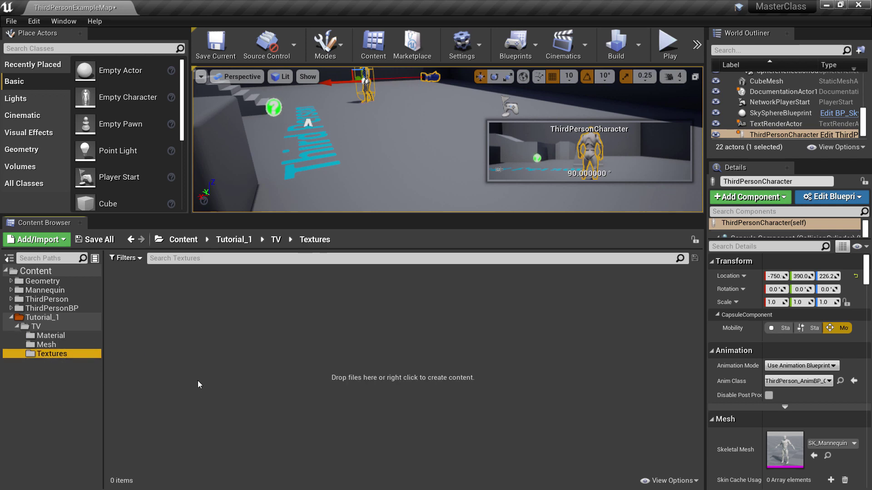
pyautogui.hotkey('alt', 'Tab')
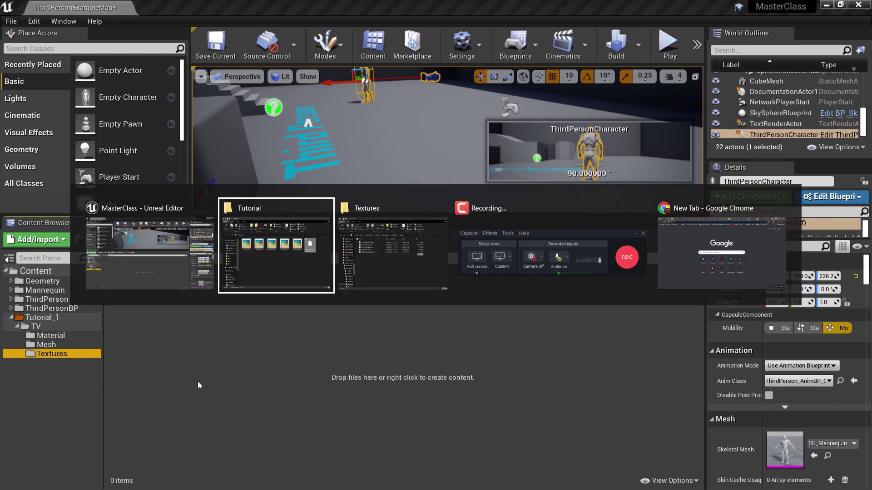
pyautogui.hotkey('alt', 'Tab')
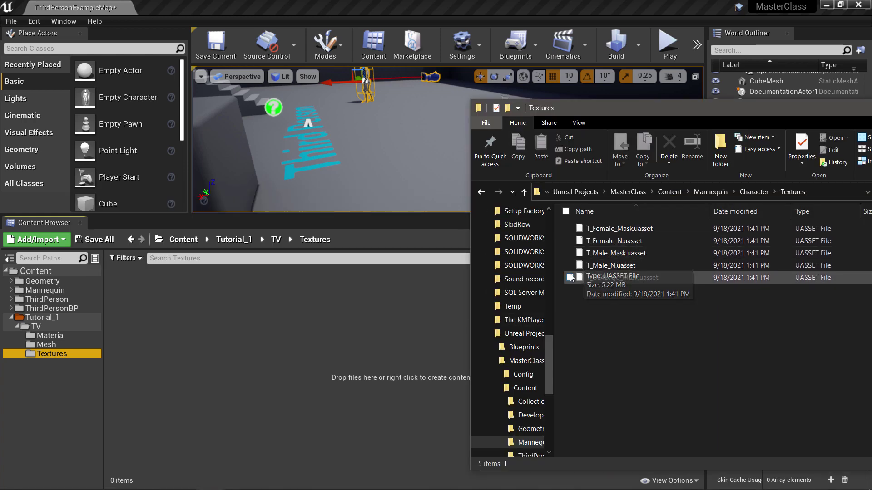
pyautogui.hotkey('alt', 'Tab')
pyautogui.hotkey('alt', 'Tab')
pyautogui.hotkey('alt', 'Tab')
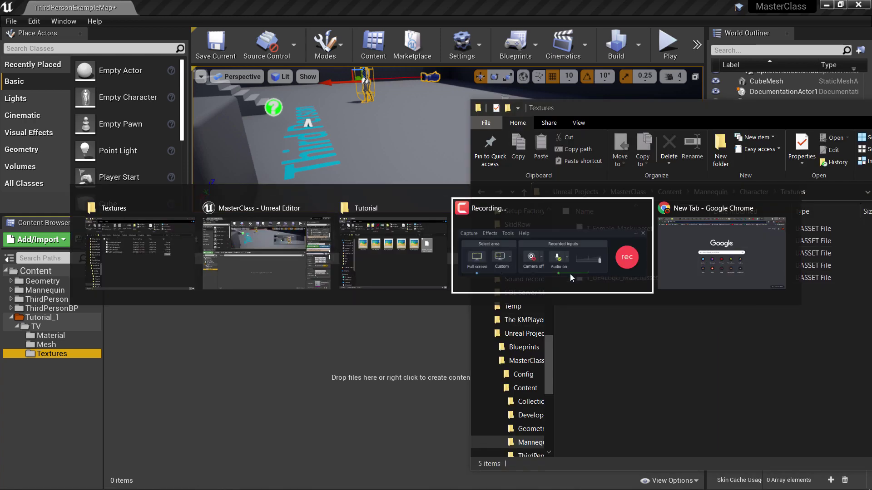
pyautogui.hotkey('alt', 'Tab')
pyautogui.hotkey('alt', 'Tab')
pyautogui.hotkey('alt', 'Tab')
pyautogui.hotkey('alt', 'Tab')
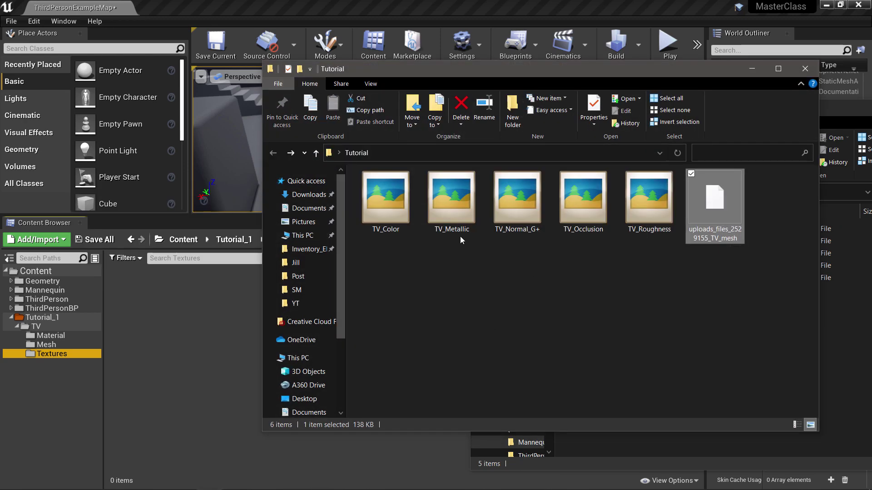
# Drag the five TV texture images into the Textures folder, then tuck the Explorer windows aside
pyautogui.moveTo(367, 272)
pyautogui.mouseDown()
pyautogui.moveTo(629, 206)
pyautogui.moveTo(635, 257)
pyautogui.moveTo(171, 360)
pyautogui.mouseUp()
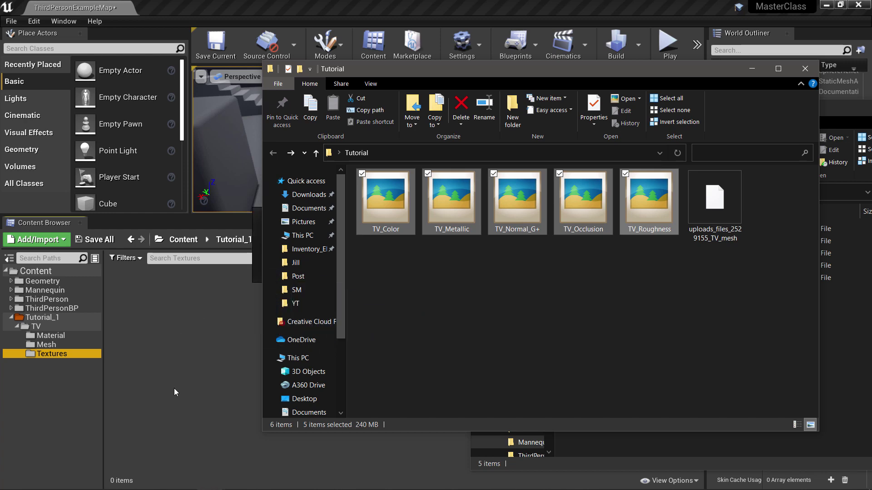
pyautogui.click(750, 69)
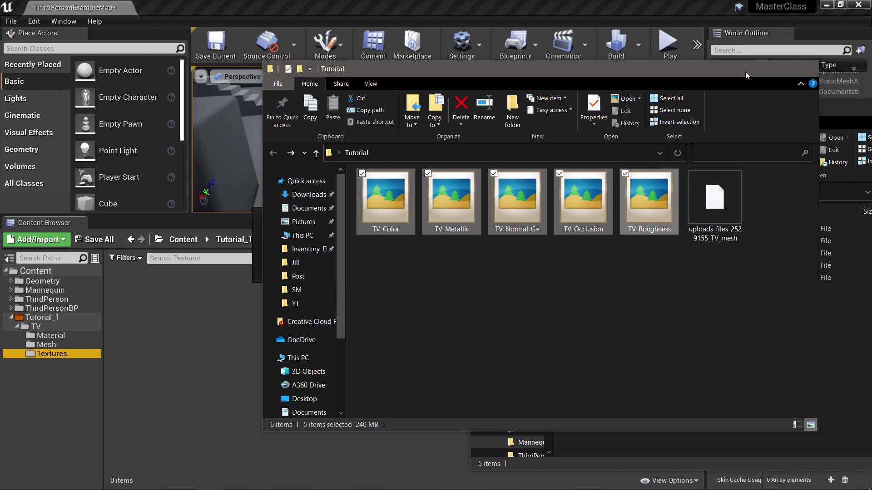
pyautogui.moveTo(636, 108); pyautogui.dragTo(262, 101)
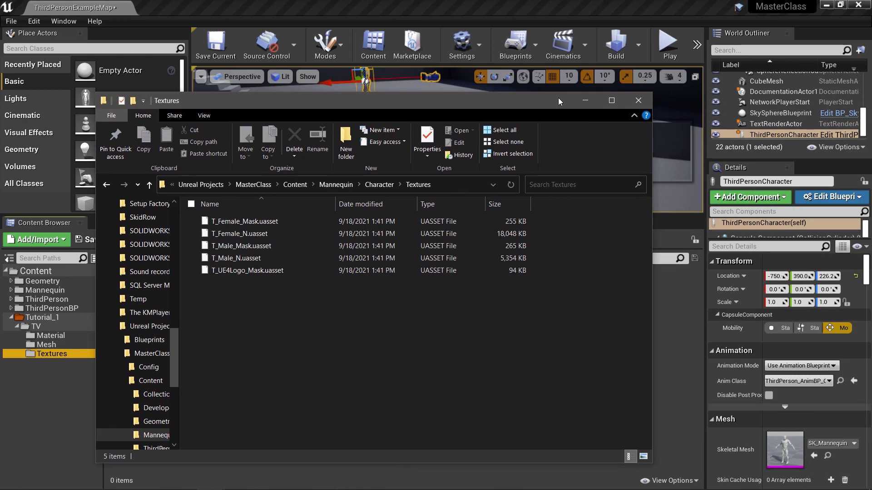
# Return to Unreal, let the five TV textures finish importing, and clear the selection
pyautogui.click(583, 100)
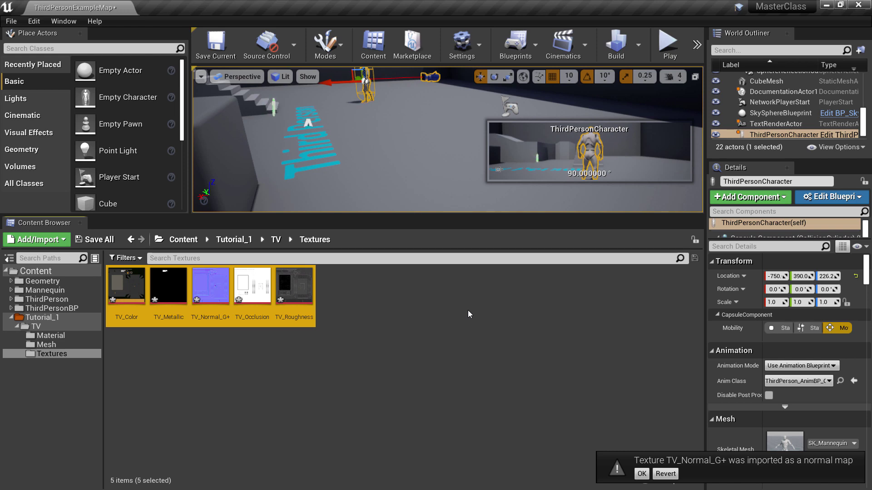
pyautogui.click(277, 356)
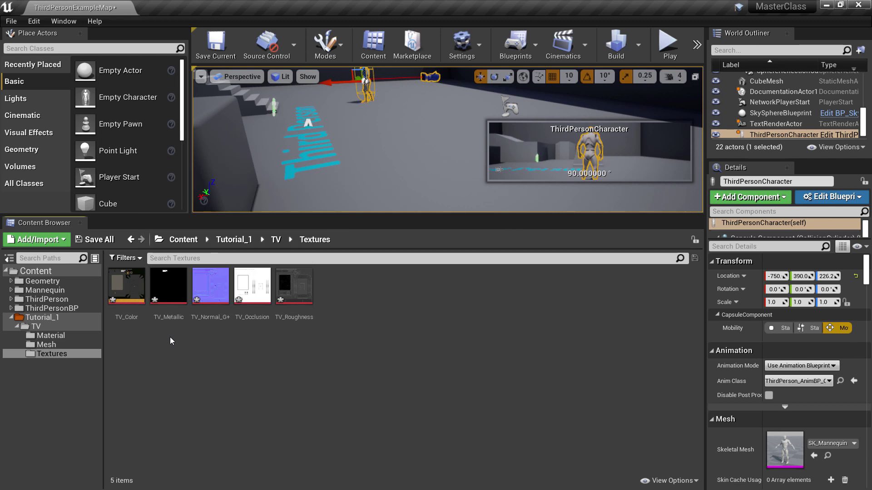
# Rename TV_Color to T_TV_BaseColor by adding the T_ prefix and 'Base', then save
pyautogui.click(127, 285)
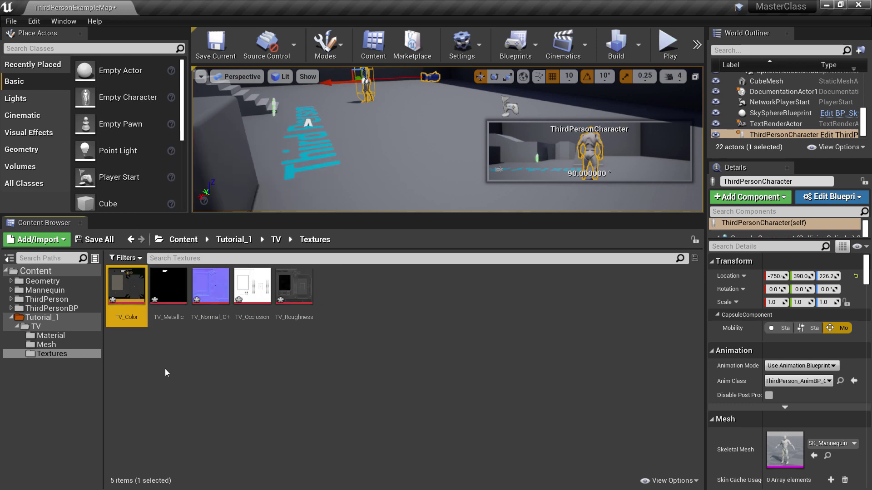
pyautogui.press('F2')
pyautogui.press('Return')
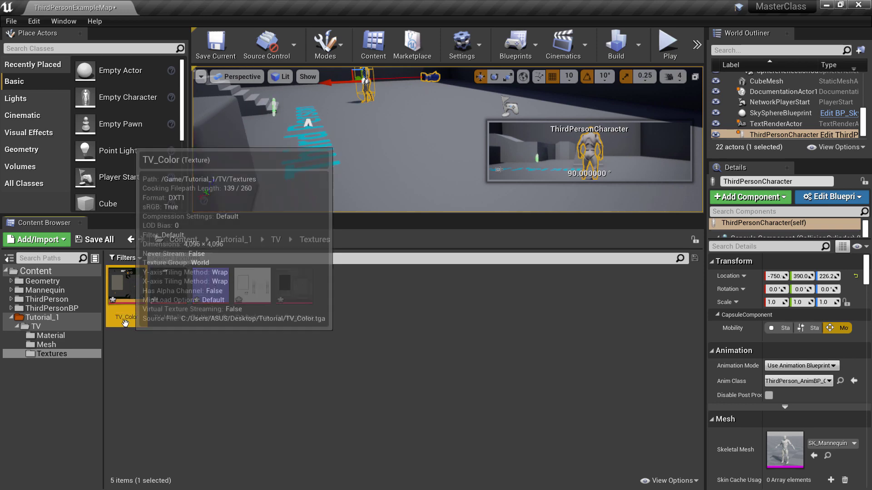
pyautogui.click(125, 318)
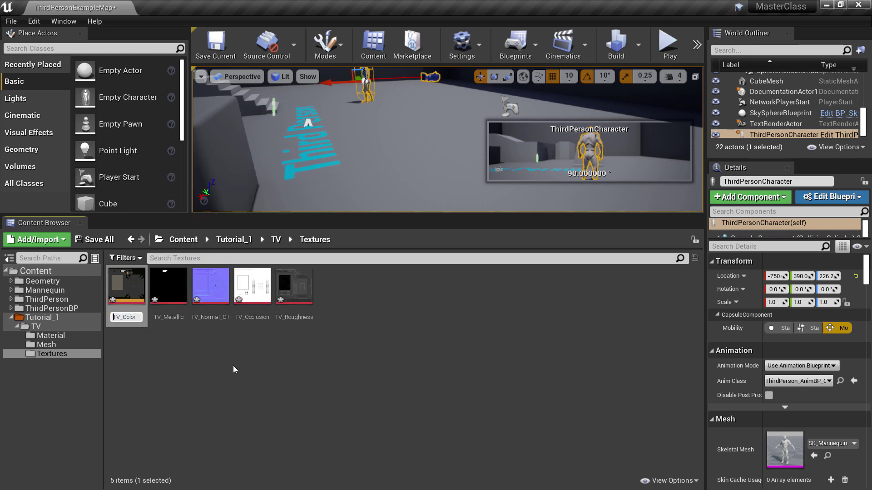
pyautogui.write('_T')
pyautogui.write('_')
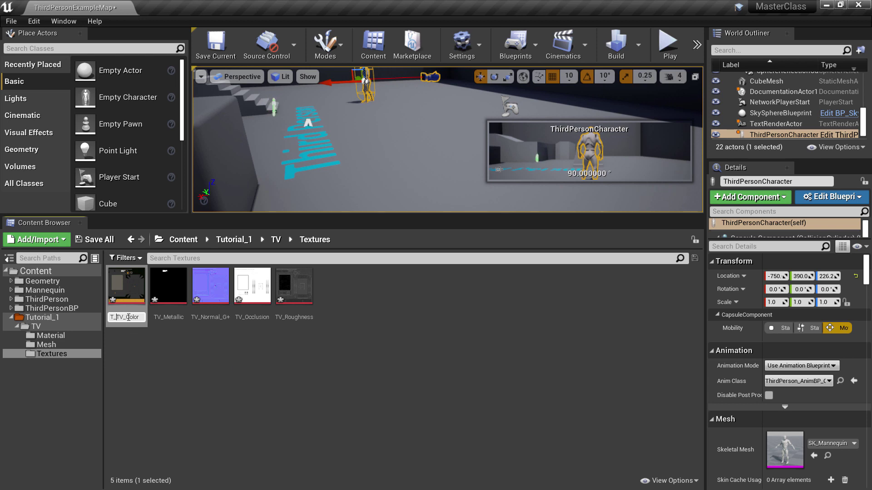
pyautogui.moveTo(125, 318); pyautogui.dragTo(140, 318)
pyautogui.moveTo(117, 317)
pyautogui.mouseDown()
pyautogui.moveTo(98, 317)
pyautogui.moveTo(138, 317)
pyautogui.mouseUp()
pyautogui.click(138, 318)
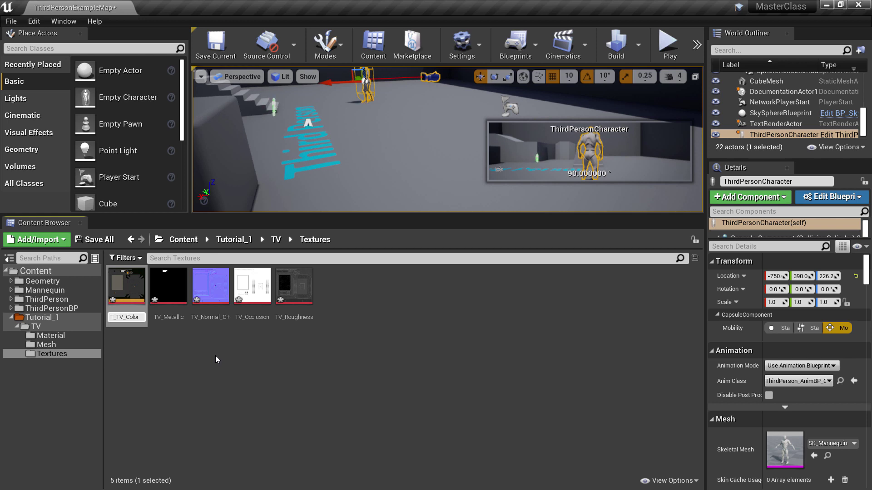
pyautogui.click(127, 318)
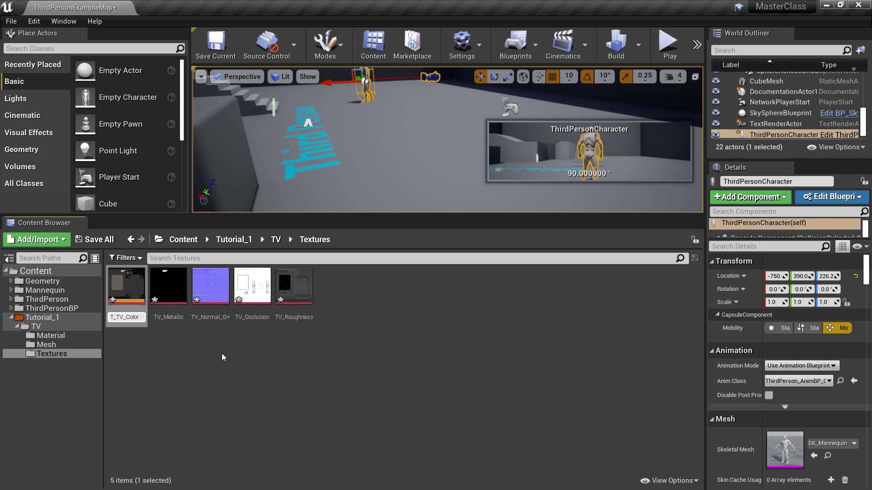
pyautogui.write('Base')
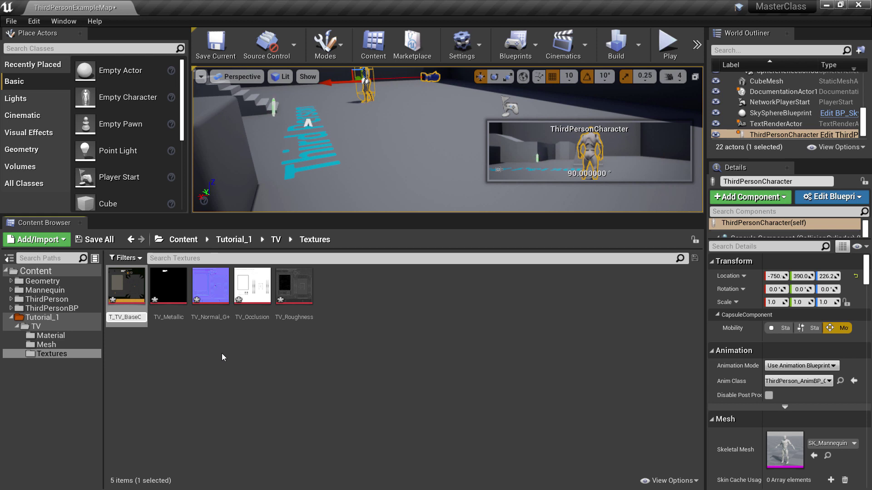
pyautogui.hotkey('ctrl', 's')
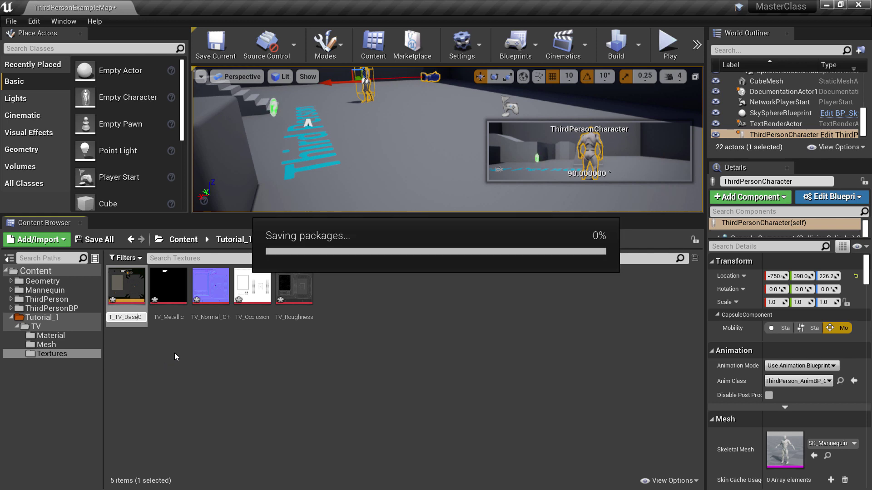
pyautogui.press('Return')
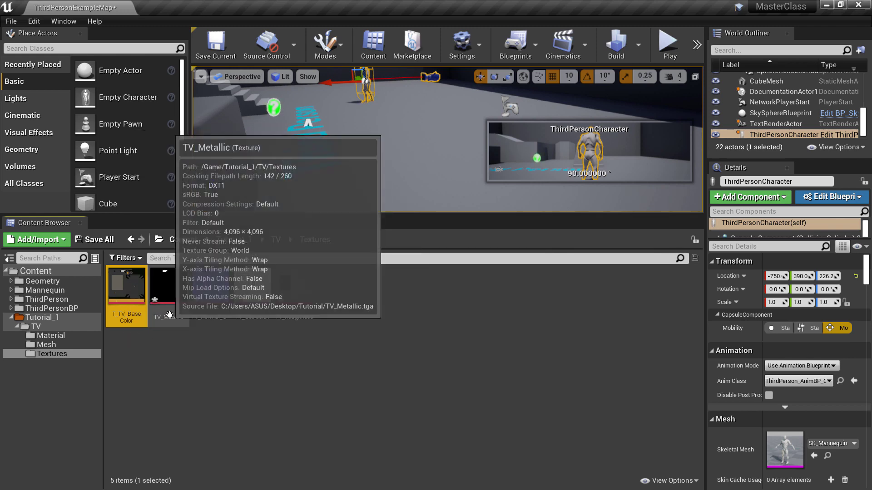
# Rename TV_Metallic to T_TV_Metallic
pyautogui.click(168, 286)
pyautogui.press('F2')
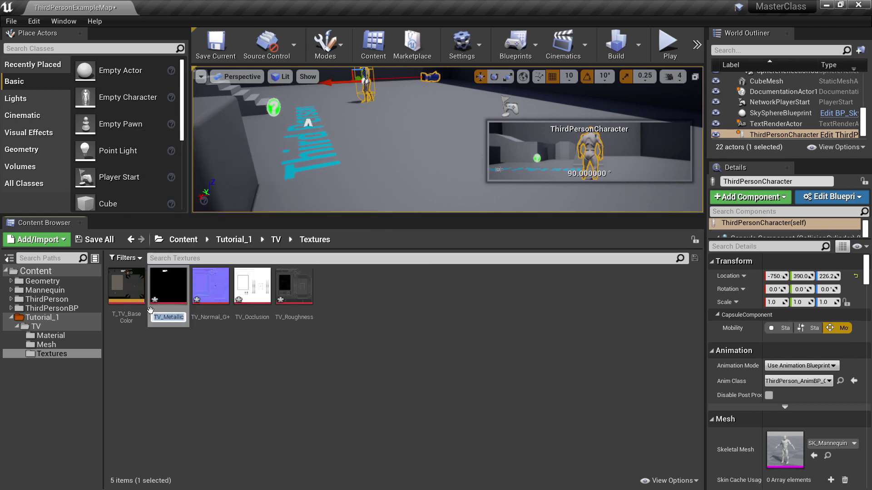
pyautogui.press('Home')
pyautogui.write('T_')
pyautogui.press('Return')
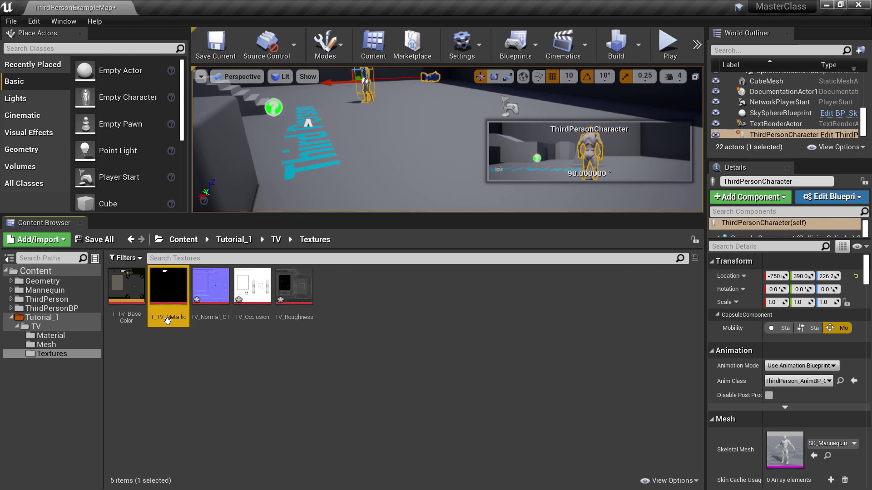
# Rename TV_Normal_G+ to T_TV_Normal, dropping the _G+ ending
pyautogui.click(212, 320)
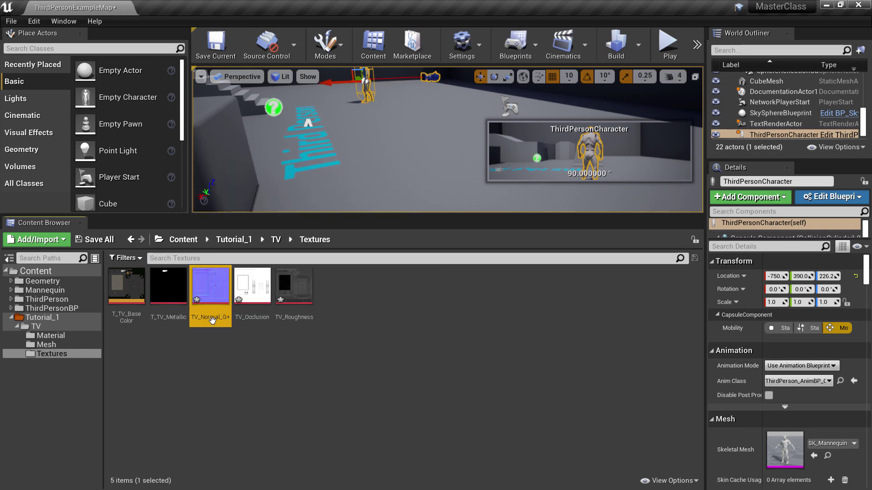
pyautogui.click(200, 318)
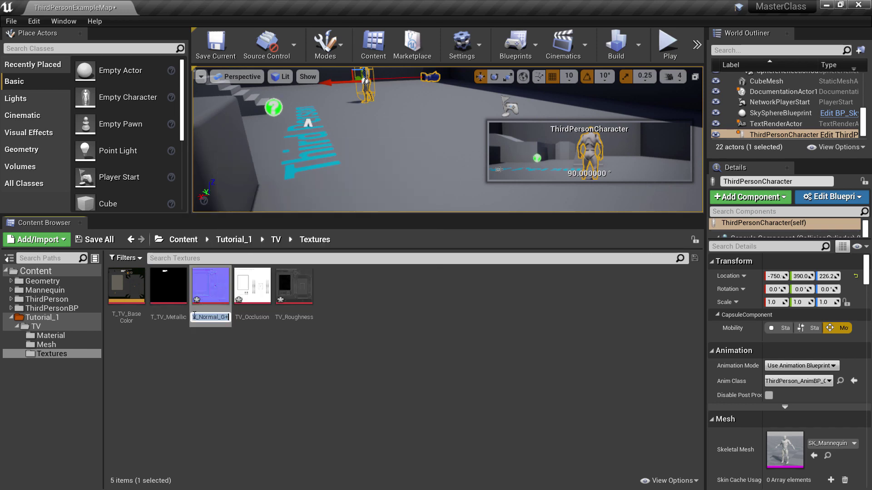
pyautogui.moveTo(218, 317); pyautogui.dragTo(235, 317)
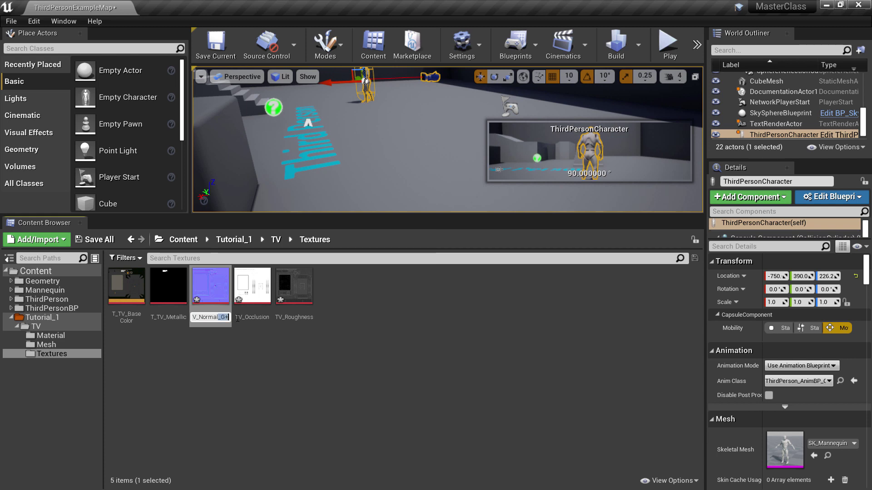
pyautogui.press('BackSpace')
pyautogui.press('Home')
pyautogui.write('T_')
pyautogui.press('Return')
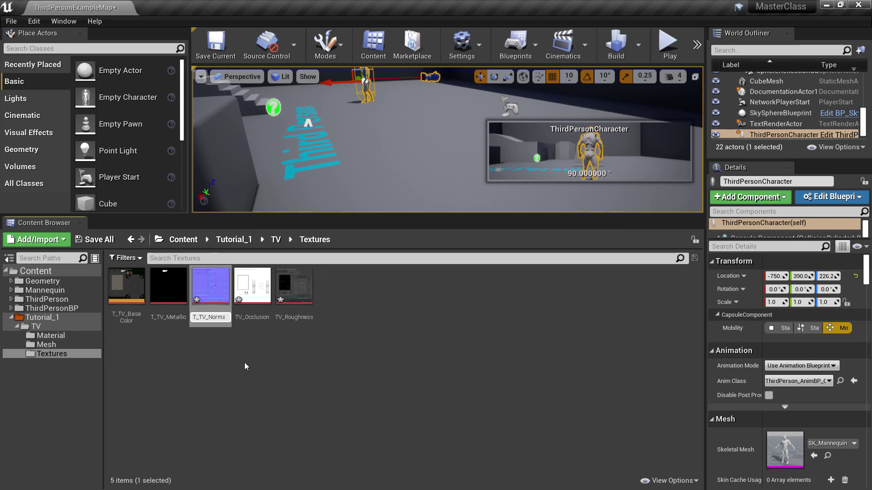
pyautogui.click(244, 363)
# Rename TV_Occlusion to T_TV_Occlusion
pyautogui.click(254, 316)
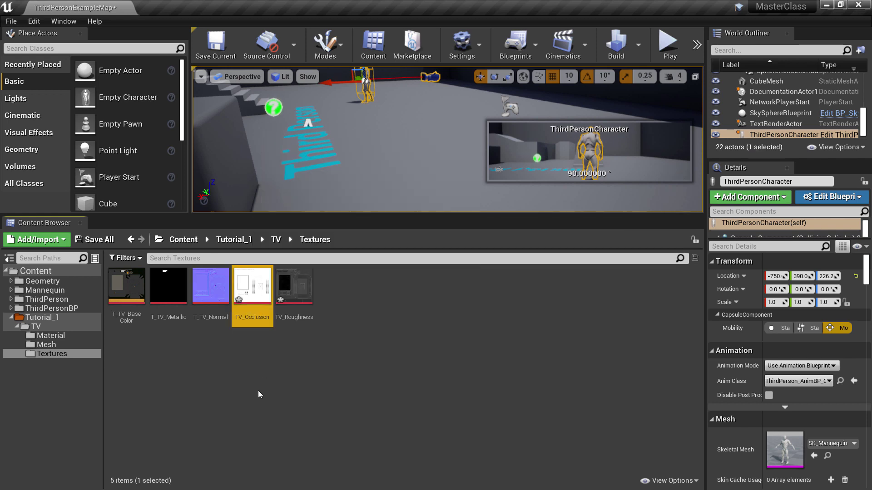
pyautogui.click(254, 317)
pyautogui.press('Home')
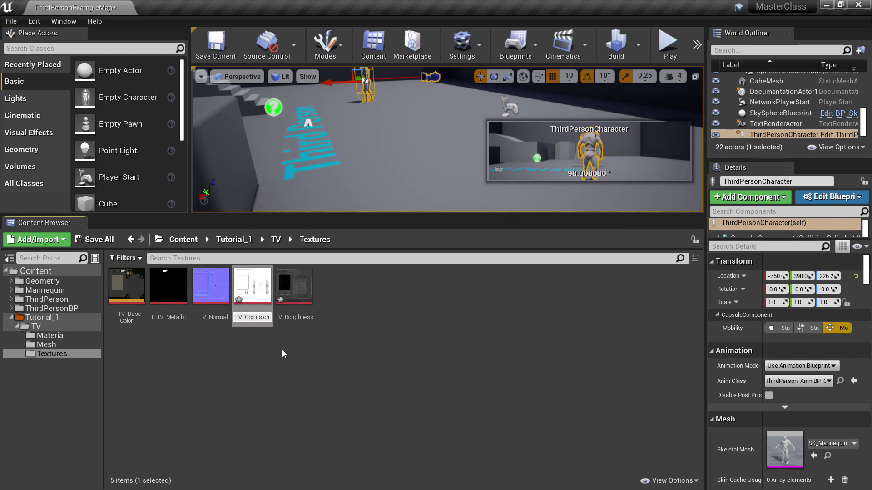
pyautogui.write('T_')
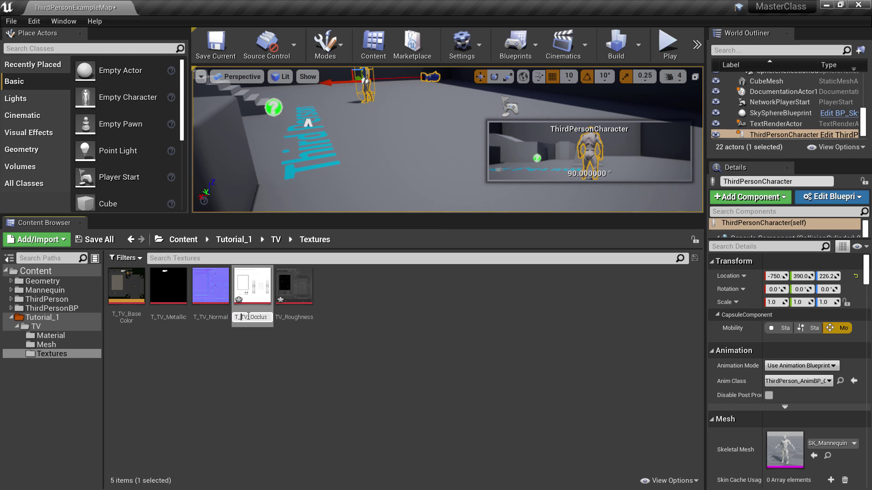
pyautogui.click(271, 356)
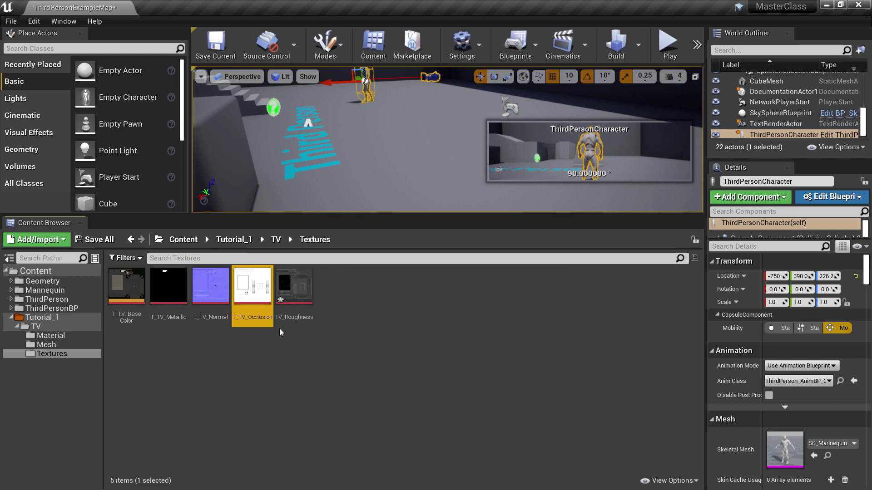
# Rename TV_Roughness to T_TV_Roughness and deselect it
pyautogui.click(284, 318)
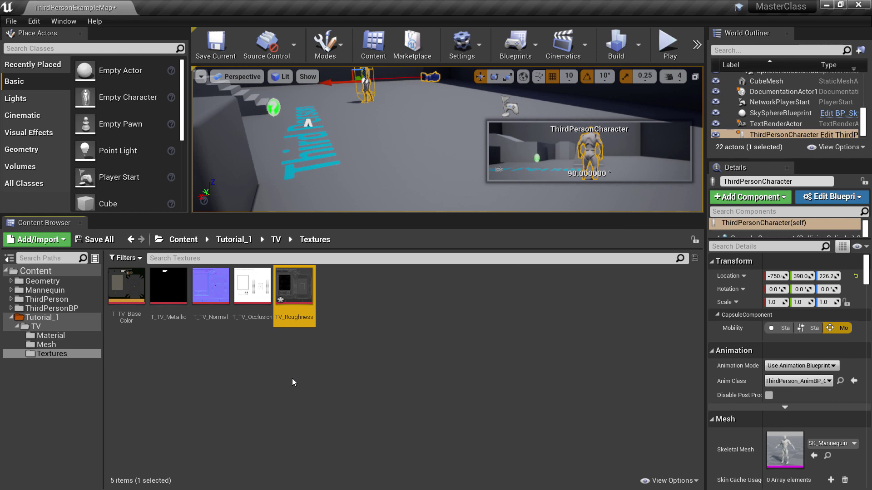
pyautogui.press('F2')
pyautogui.click(287, 317)
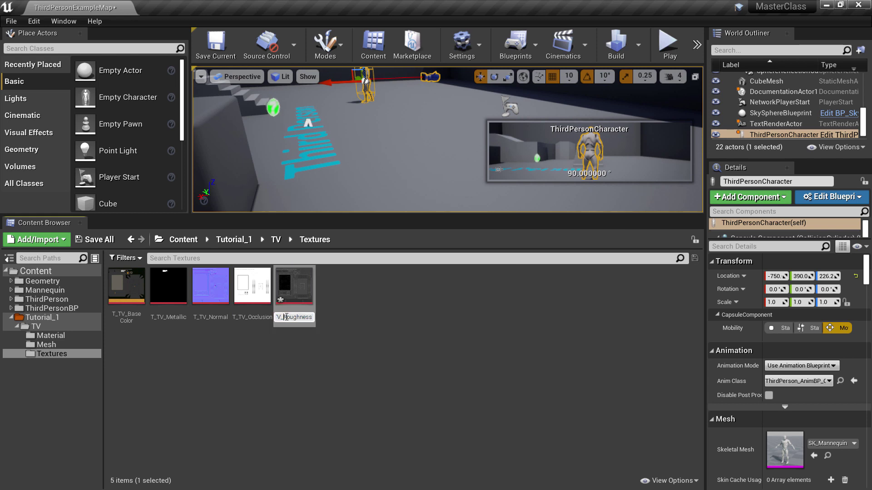
pyautogui.press('Home')
pyautogui.write('T_')
pyautogui.press('Return')
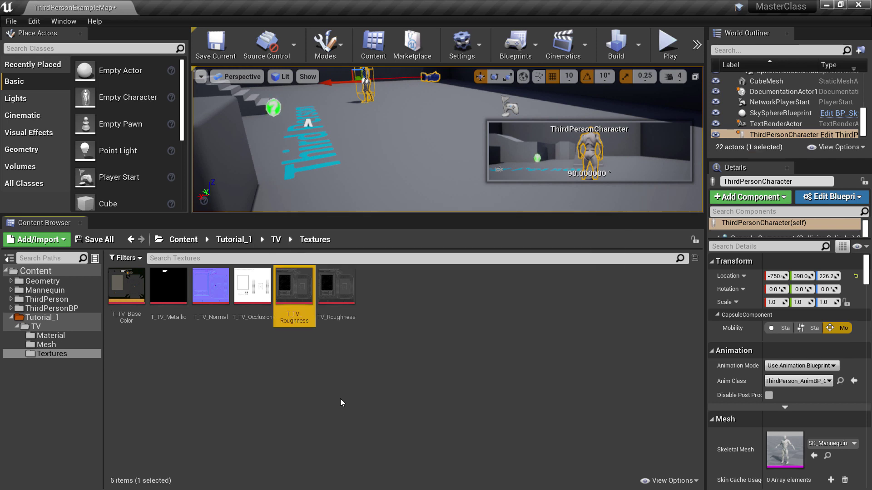
pyautogui.click(362, 382)
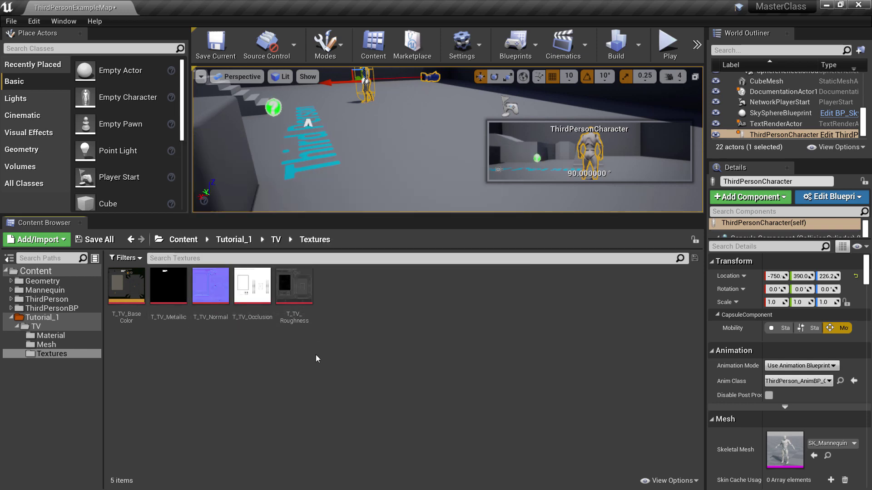
# Browse the TV Material, Mesh and Textures folders, inspect T_TV_Roughness, then return to TV
pyautogui.click(43, 317)
pyautogui.doubleClick(133, 291)
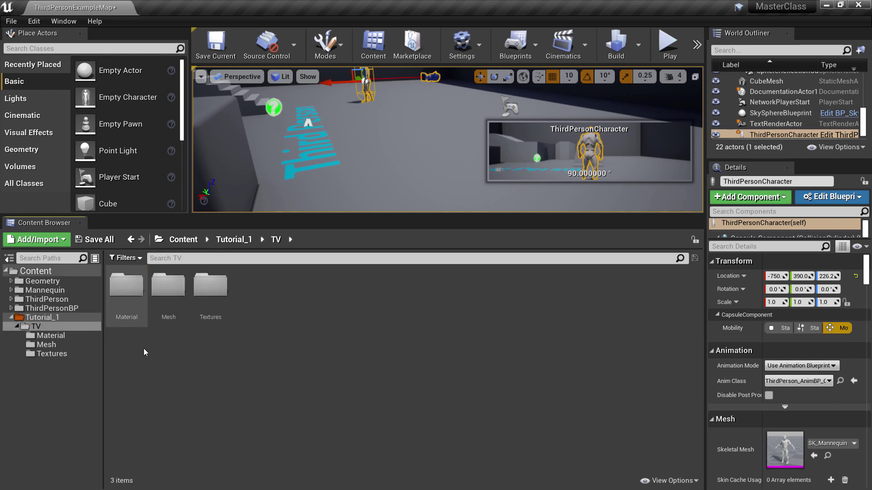
pyautogui.doubleClick(125, 288)
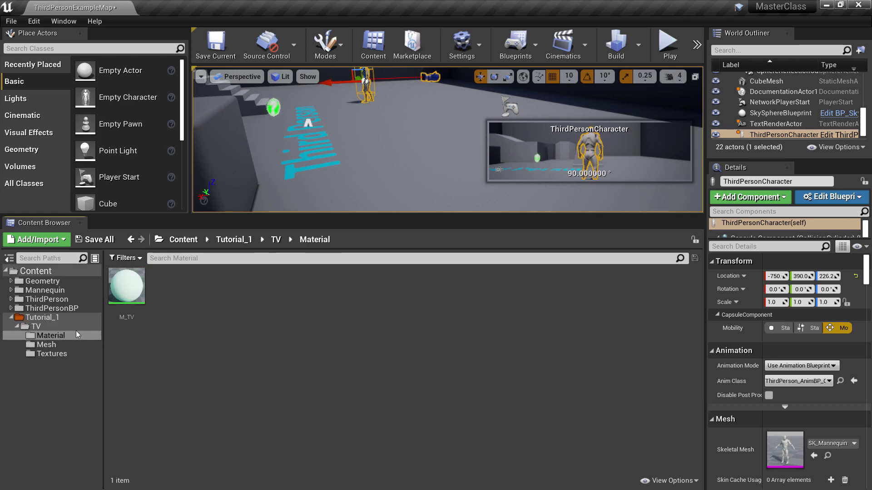
pyautogui.click(64, 344)
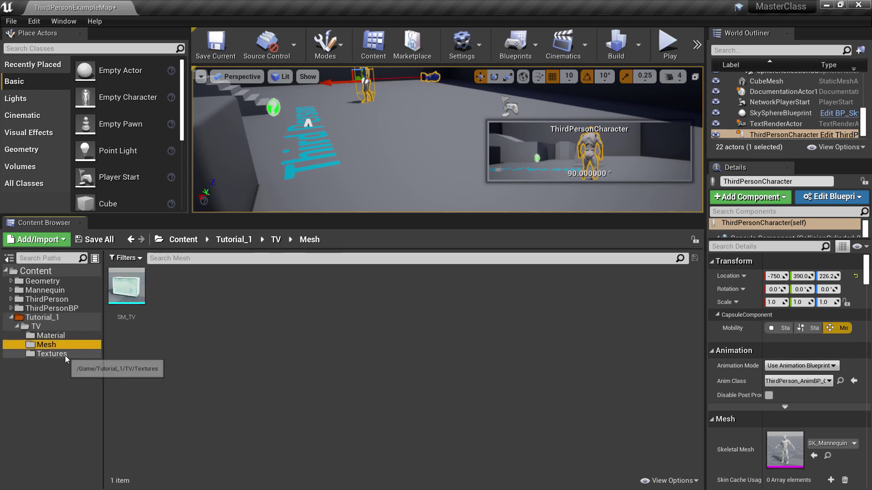
pyautogui.click(64, 354)
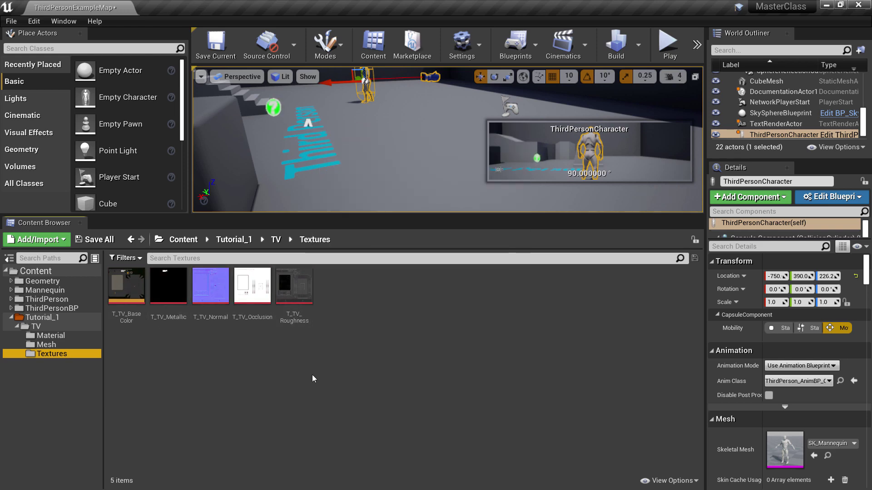
pyautogui.doubleClick(294, 290)
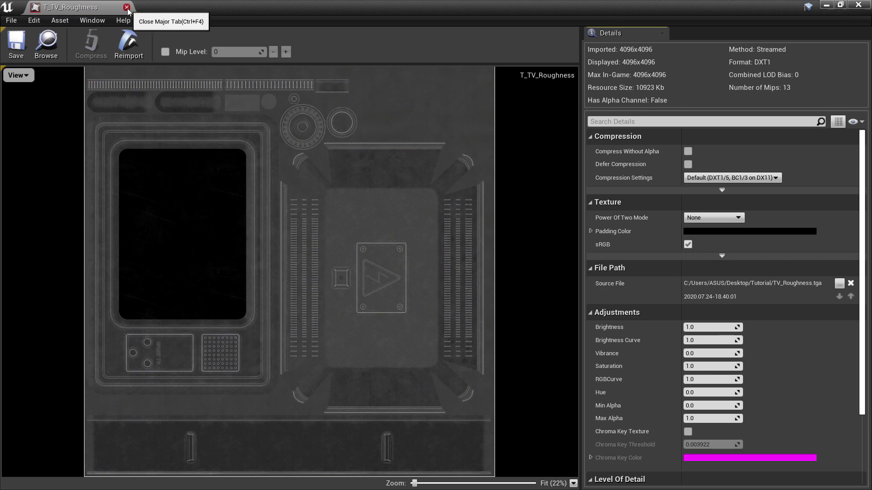
pyautogui.click(126, 7)
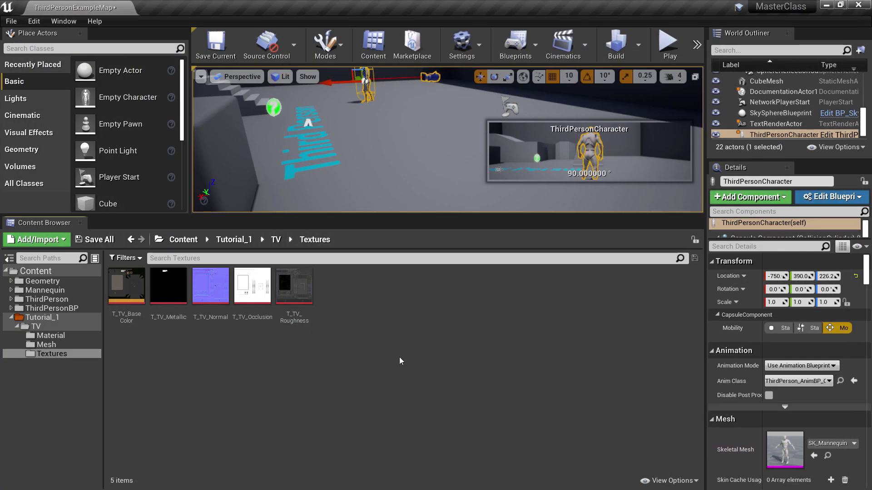
pyautogui.click(44, 329)
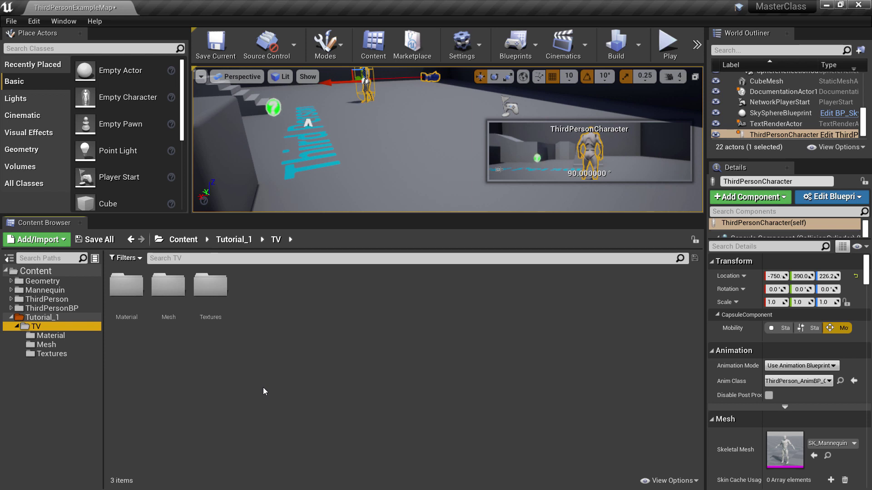
pyautogui.click(142, 260)
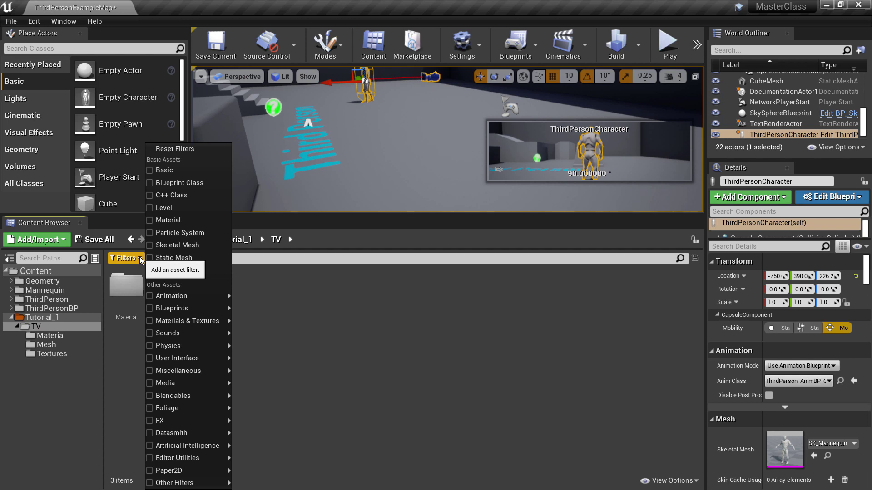
pyautogui.moveTo(188, 321)
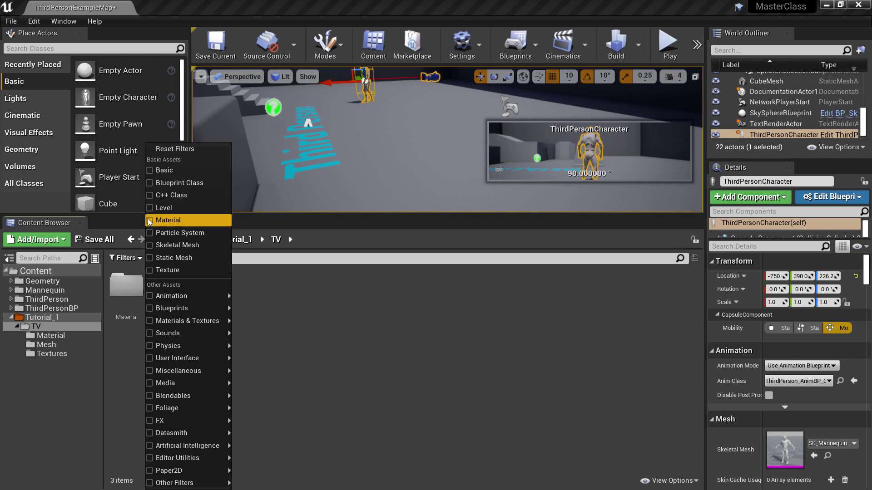
pyautogui.moveTo(182, 296)
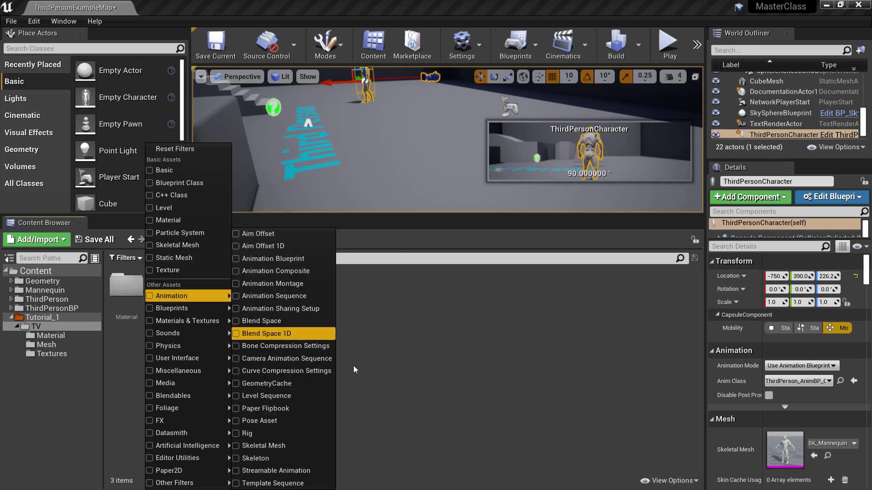
pyautogui.click(399, 380)
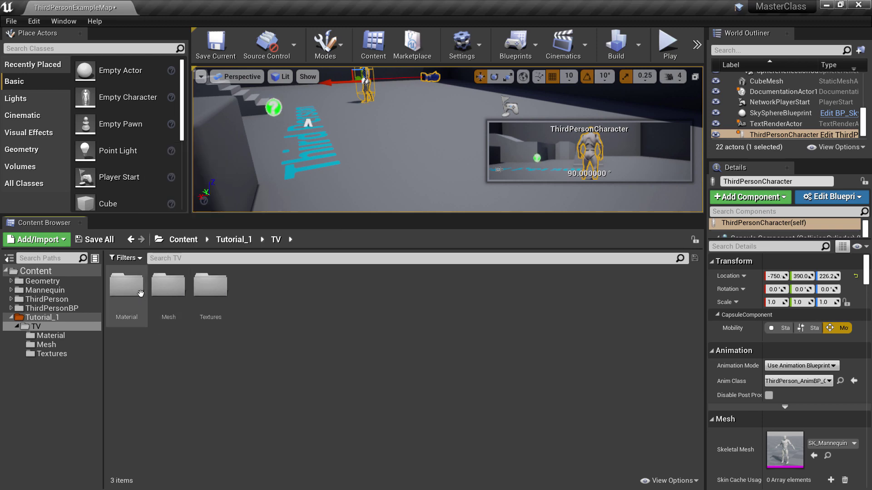
pyautogui.click(139, 260)
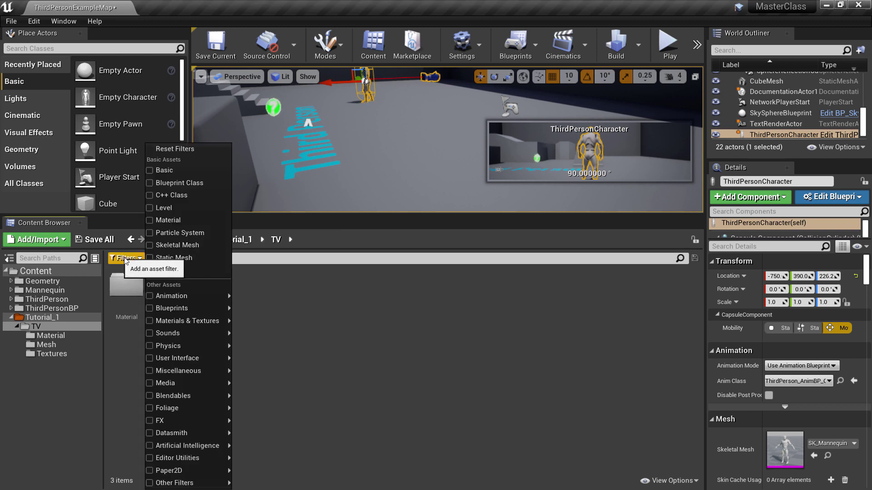
pyautogui.click(175, 258)
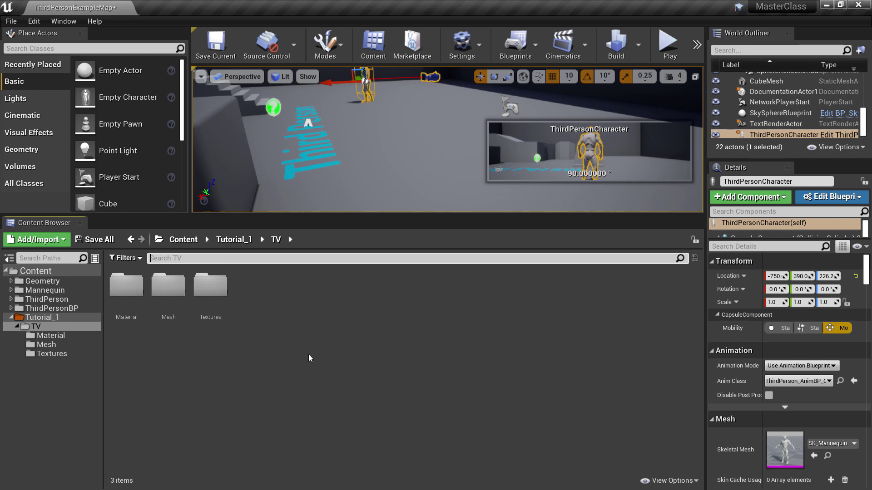
pyautogui.write('SM')
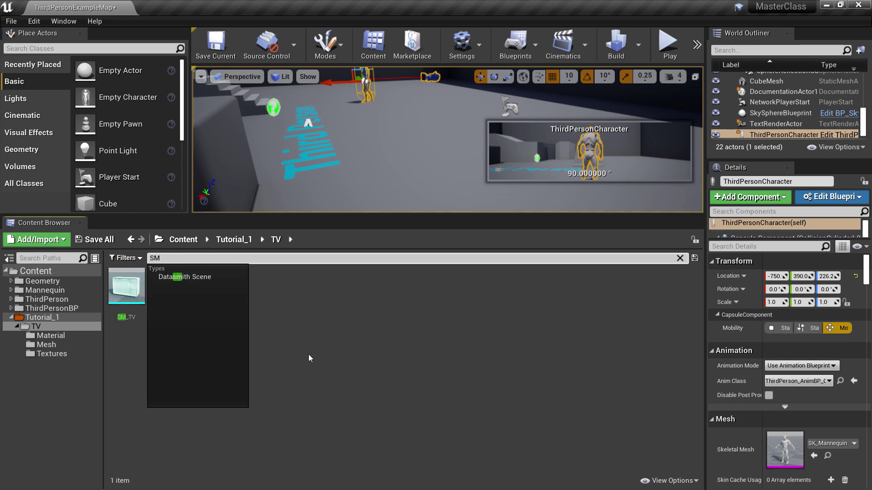
pyautogui.click(305, 360)
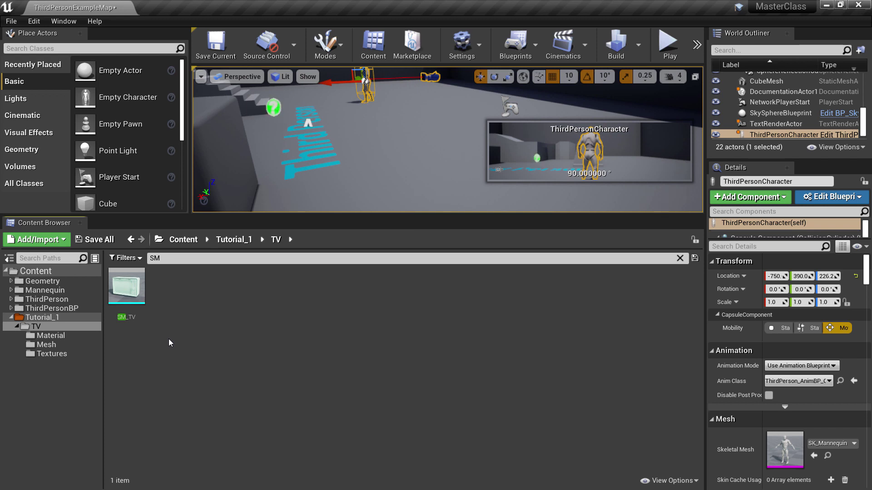
pyautogui.click(173, 258)
pyautogui.moveTo(117, 278)
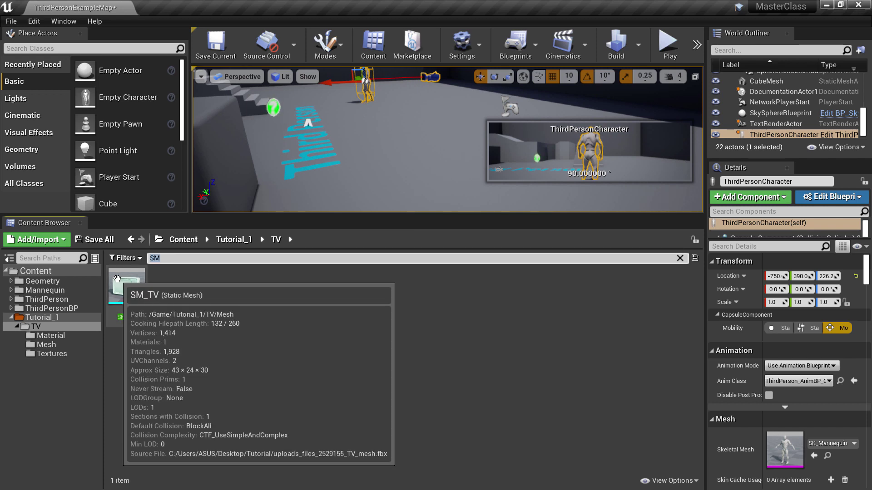
pyautogui.write('T')
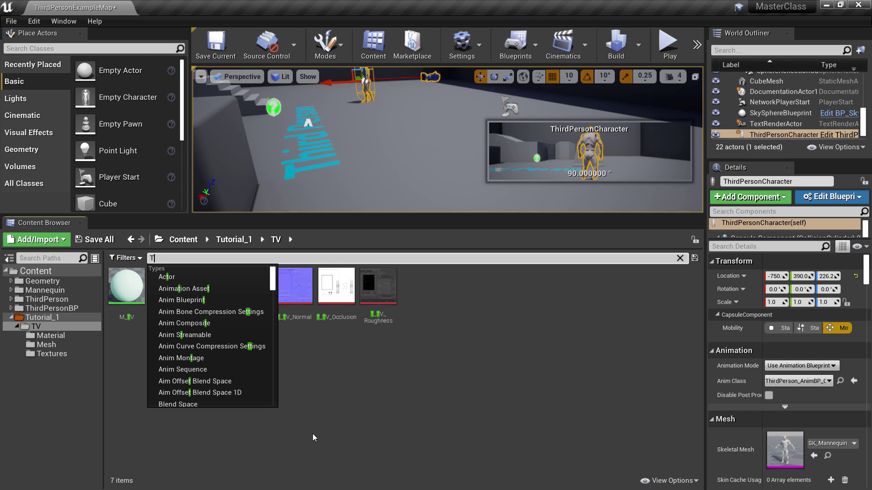
pyautogui.click(313, 435)
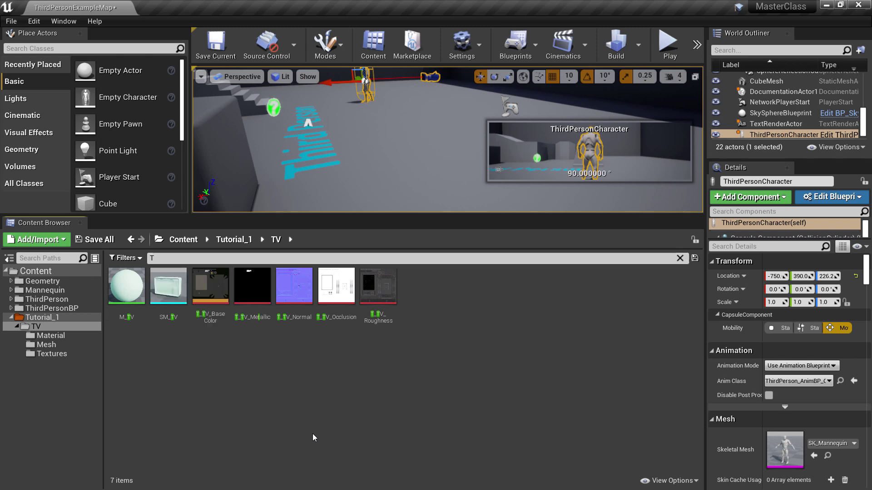
pyautogui.click(173, 259)
pyautogui.write('_')
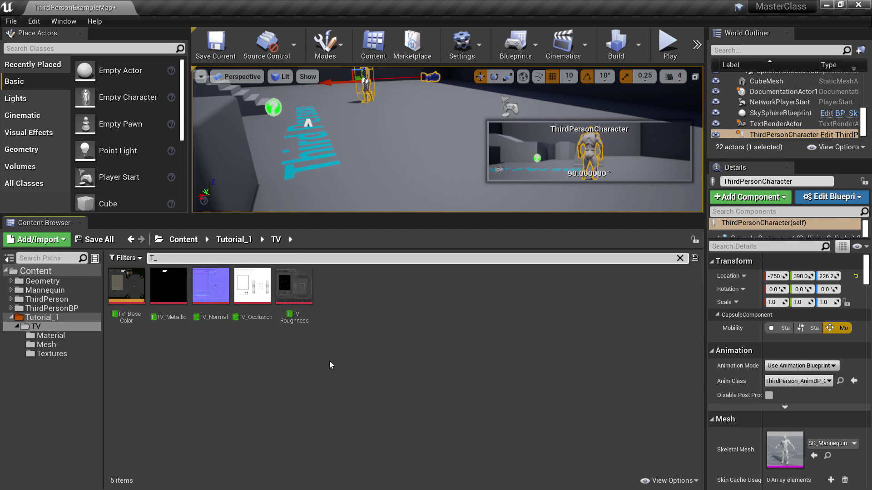
pyautogui.press('BackSpace')
pyautogui.press('BackSpace')
pyautogui.click(136, 257)
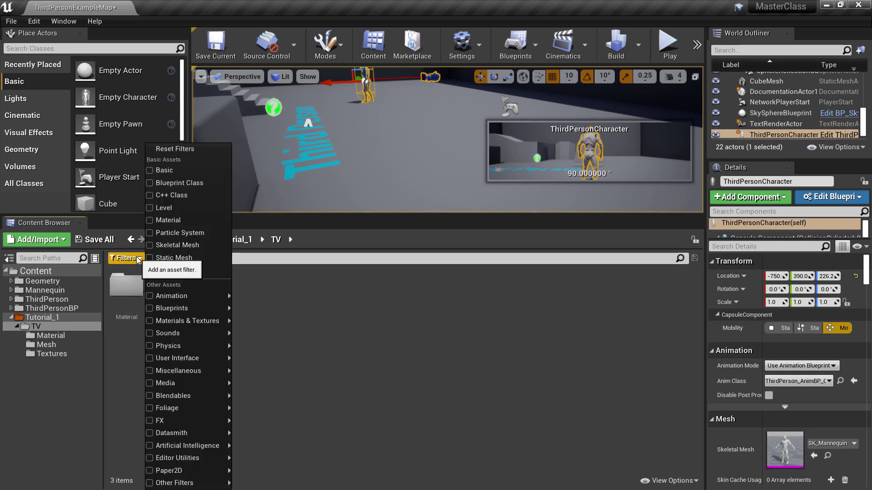
pyautogui.click(152, 270)
pyautogui.moveTo(172, 296)
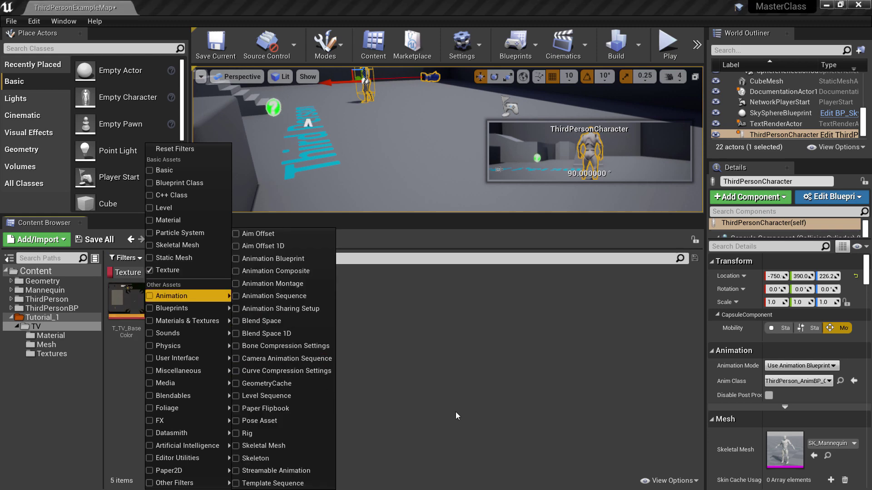
pyautogui.click(433, 411)
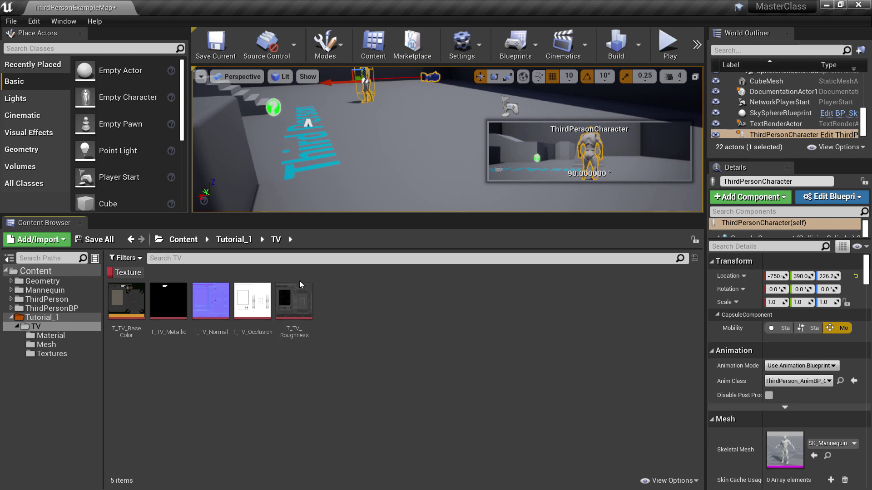
pyautogui.click(139, 259)
pyautogui.click(150, 269)
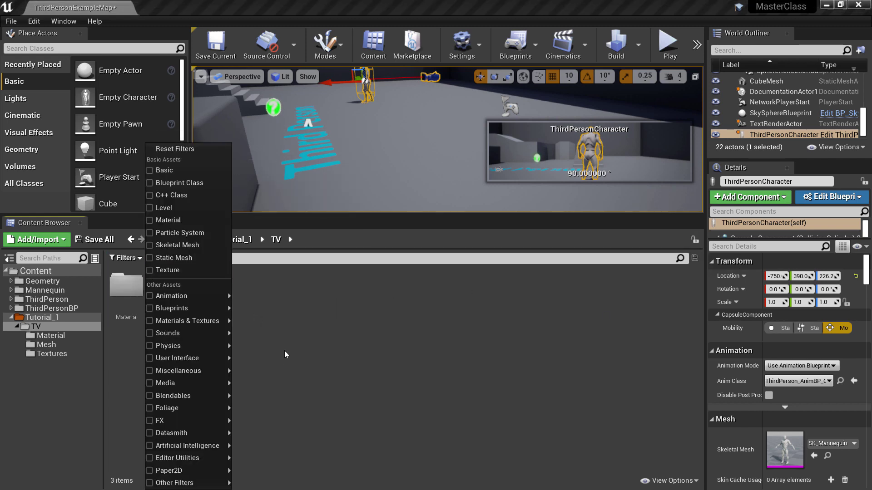
pyautogui.click(465, 397)
# Try the List and Columns view types and toggle Show Folders off and back on
pyautogui.click(683, 484)
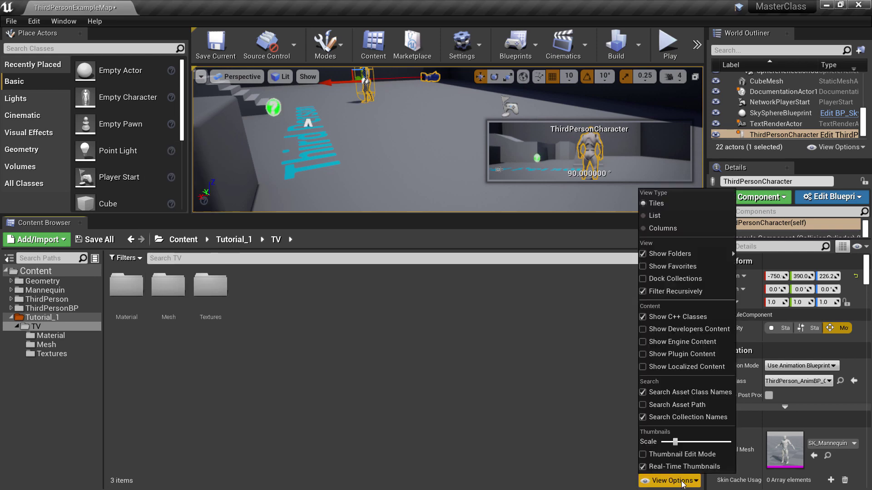
pyautogui.click(654, 215)
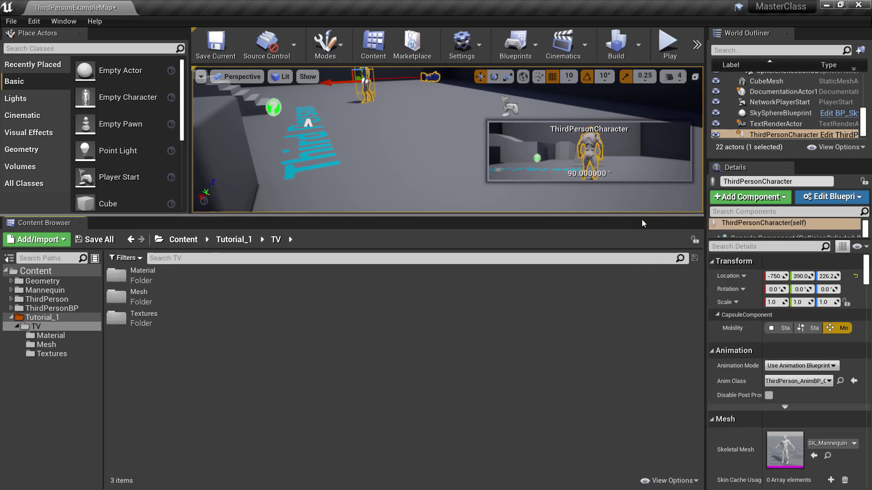
pyautogui.click(671, 480)
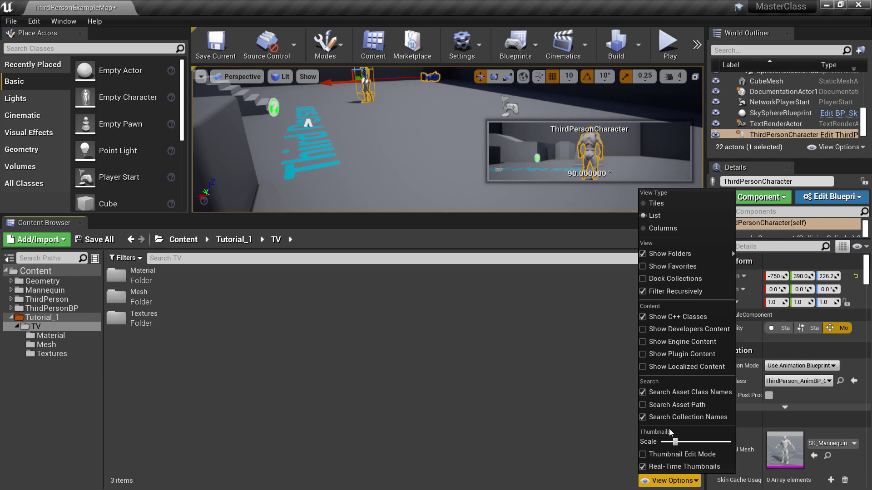
pyautogui.click(642, 235)
pyautogui.click(687, 481)
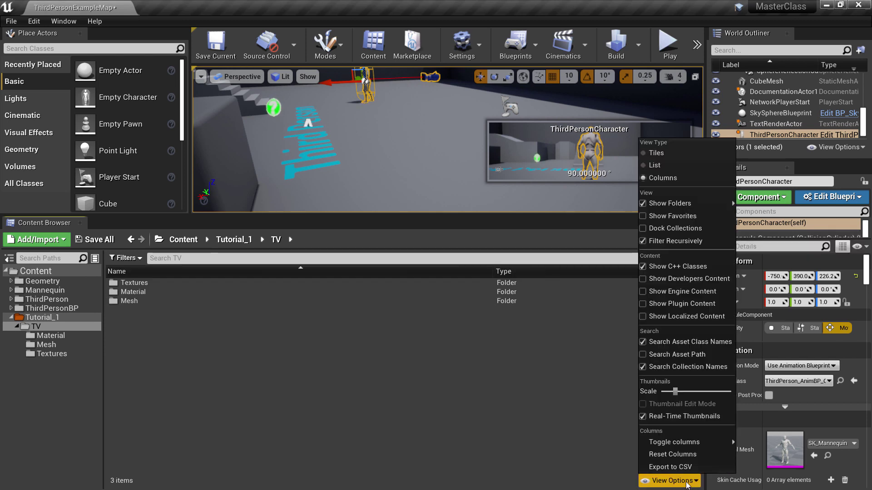
pyautogui.moveTo(657, 203)
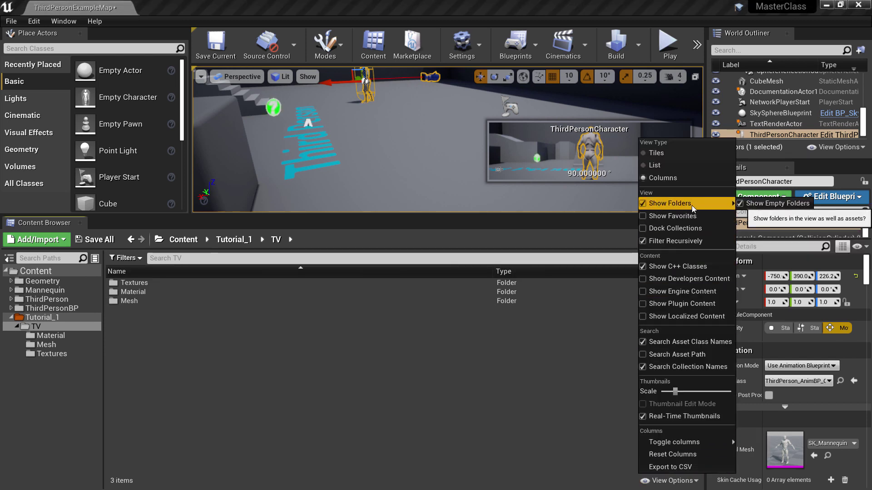
pyautogui.click(642, 205)
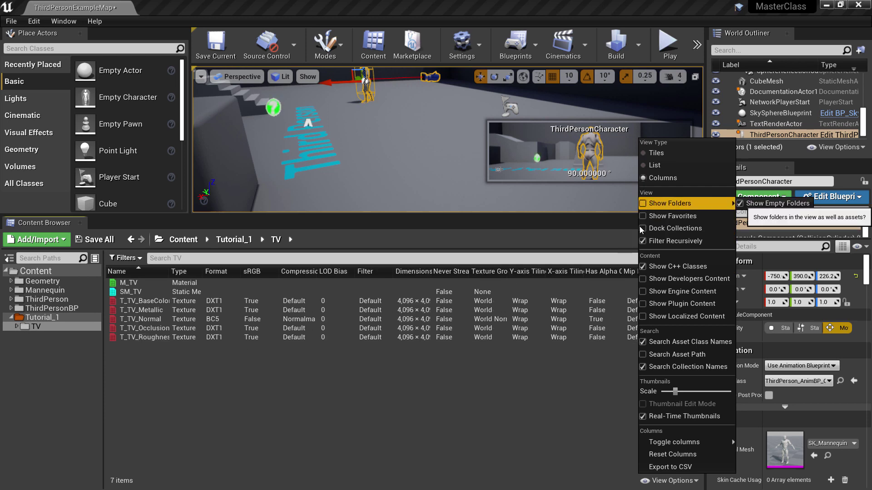
pyautogui.click(642, 203)
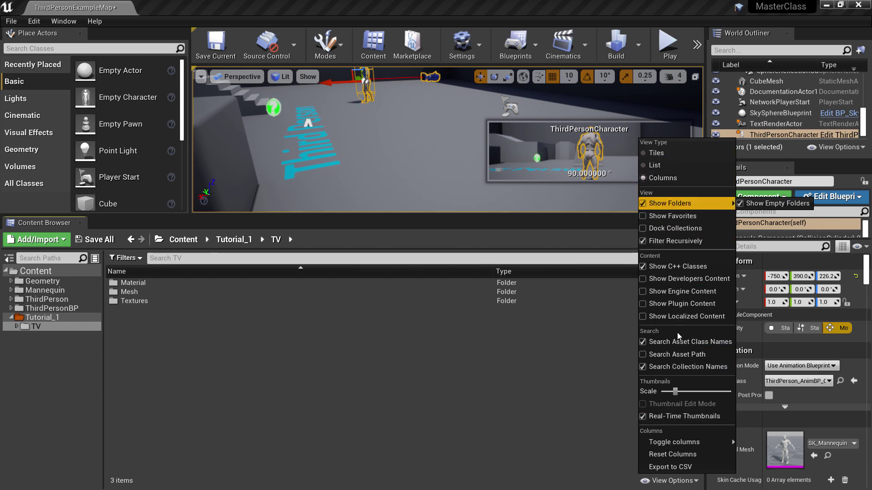
# Switch the Content Browser to Tiles view with slightly reduced thumbnail scale
pyautogui.moveTo(662, 443)
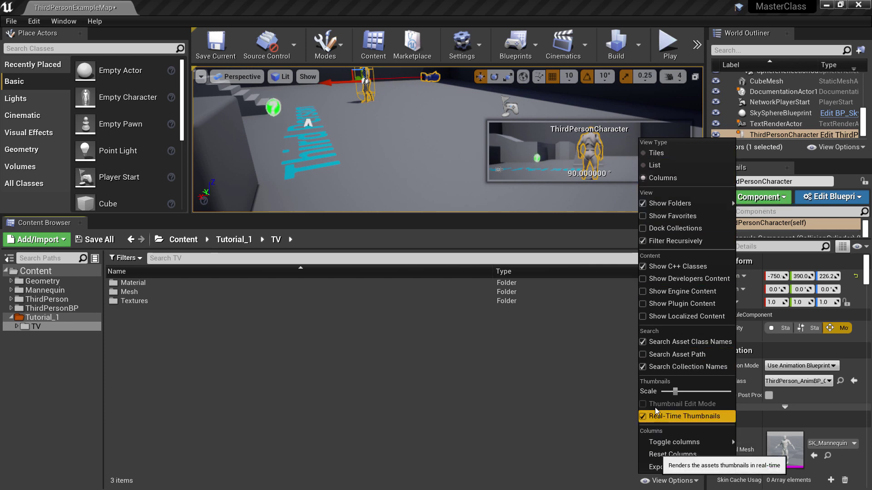
pyautogui.click(643, 154)
pyautogui.click(682, 479)
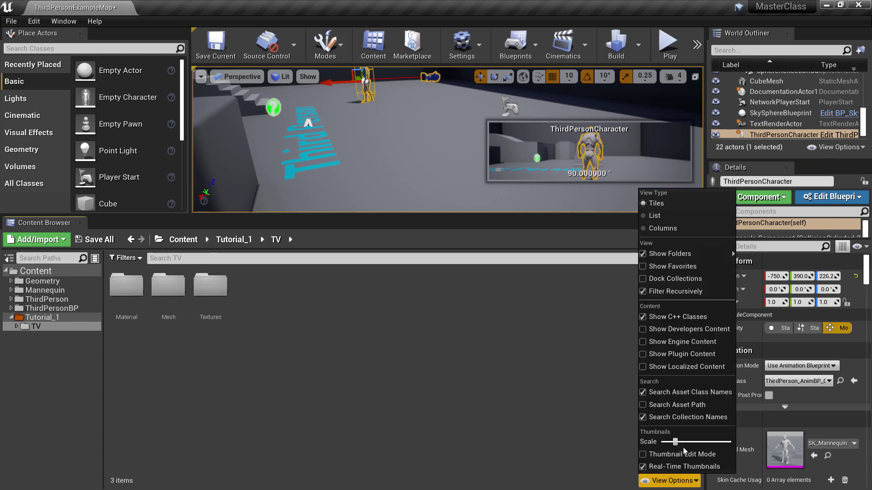
pyautogui.moveTo(673, 442); pyautogui.dragTo(684, 442)
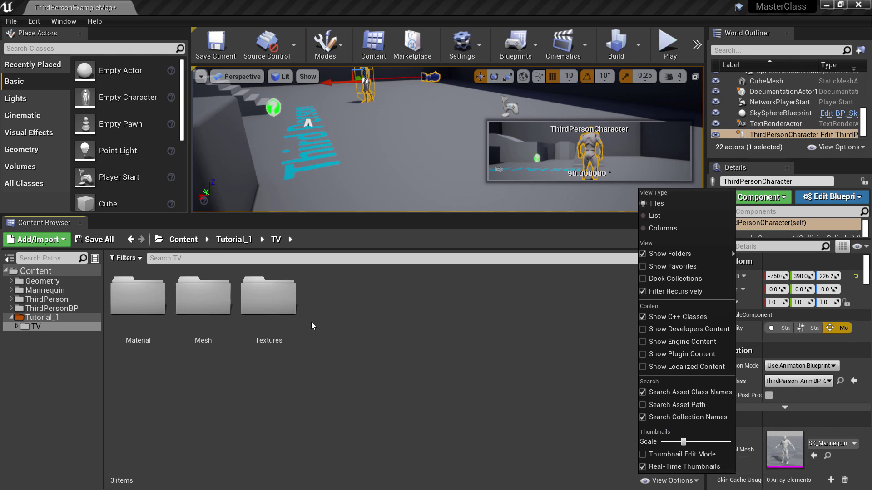
pyautogui.moveTo(684, 442); pyautogui.dragTo(676, 442)
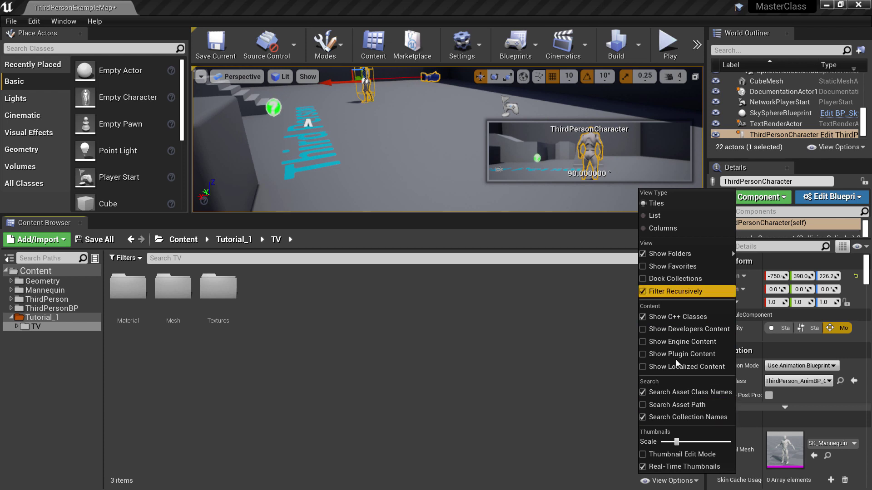
pyautogui.click(462, 368)
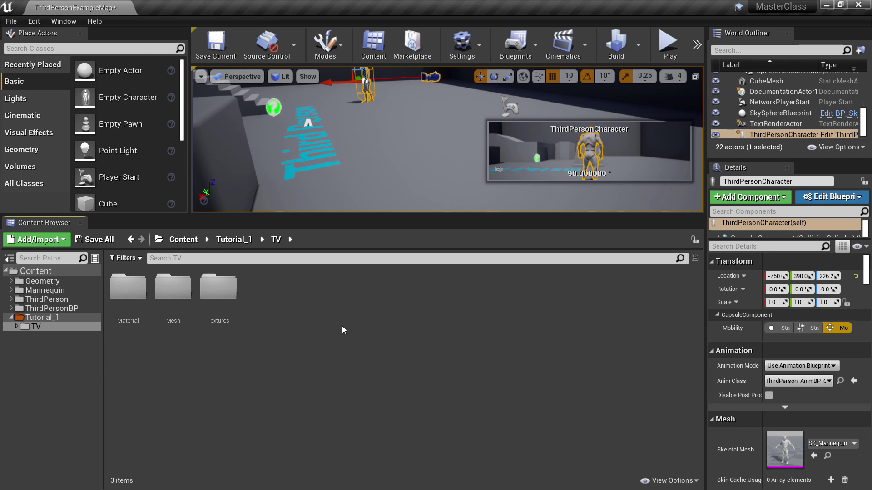
# Drop SM_TV from the Mesh folder into the level at -570, -450, raised to Z 190
pyautogui.doubleClick(175, 291)
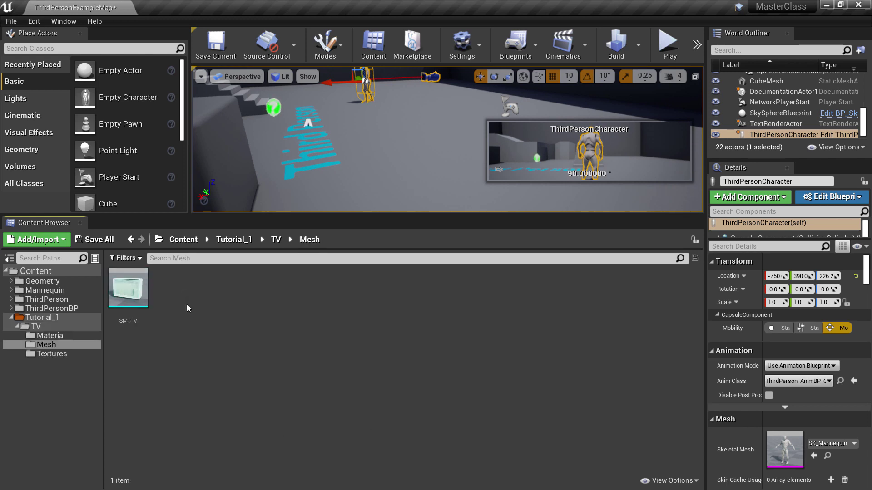
pyautogui.moveTo(132, 292); pyautogui.dragTo(377, 178)
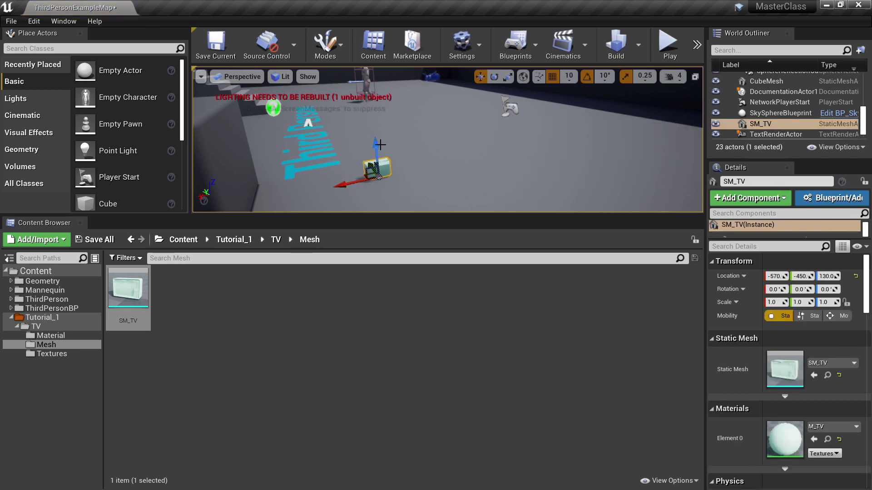
pyautogui.moveTo(376, 133); pyautogui.dragTo(376, 109)
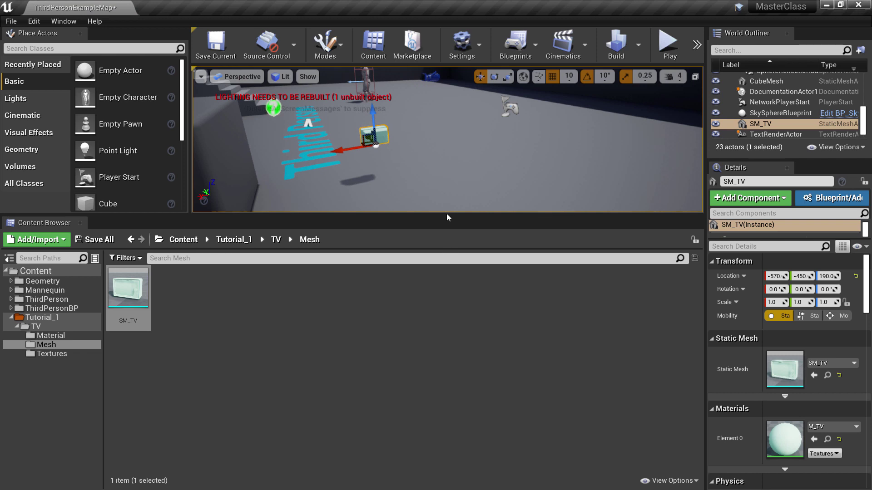
pyautogui.moveTo(447, 216); pyautogui.dragTo(447, 247)
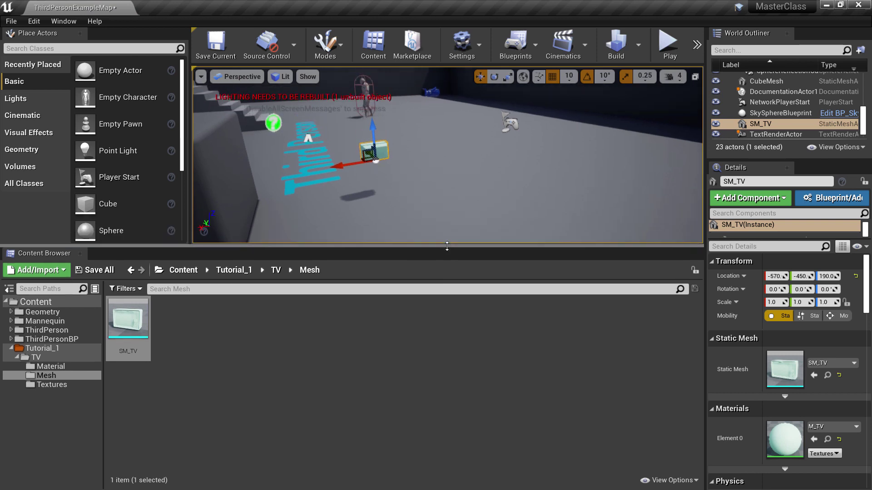
# Play the level and run the mannequin around the placed TV box with WASD
pyautogui.click(664, 55)
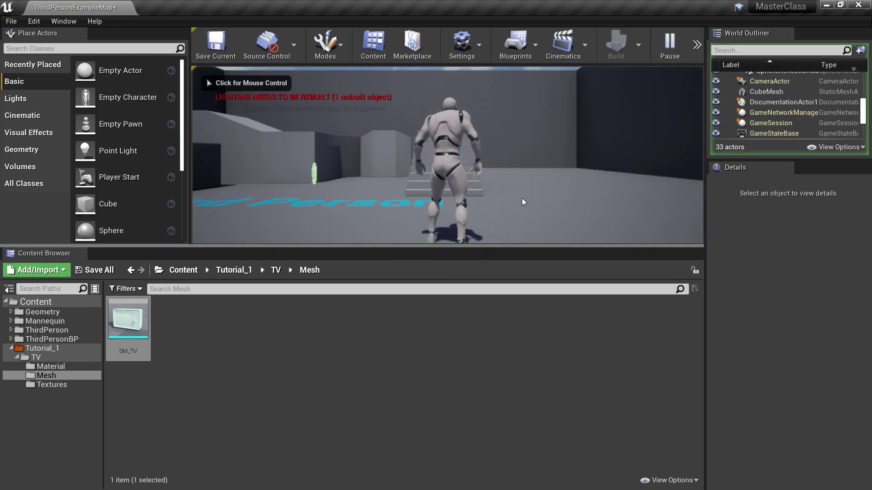
pyautogui.click(521, 200)
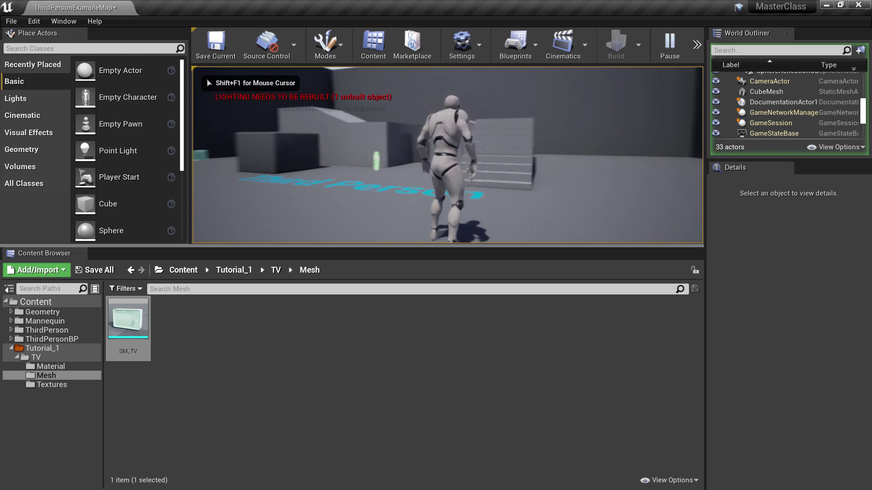
pyautogui.press('w')
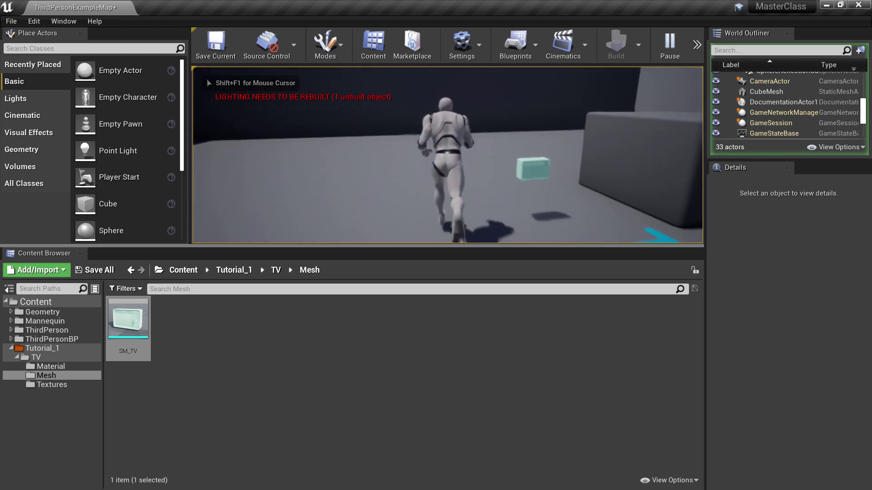
pyautogui.press('s')
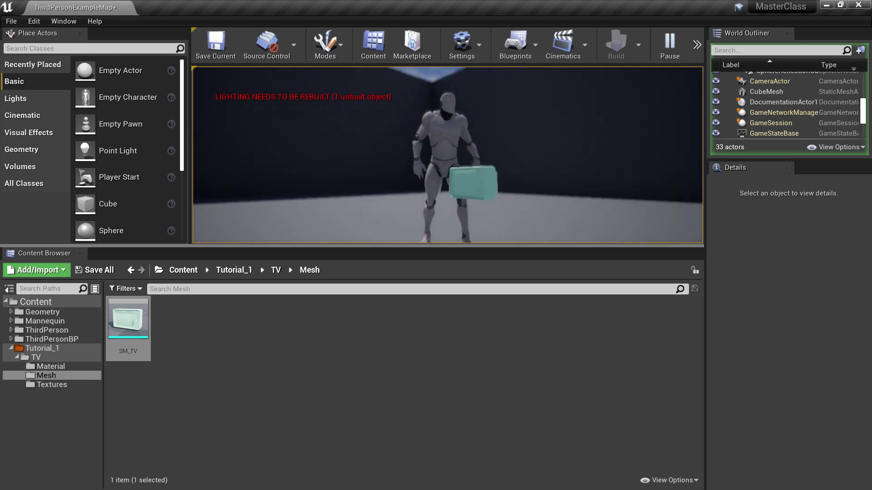
pyautogui.press('w')
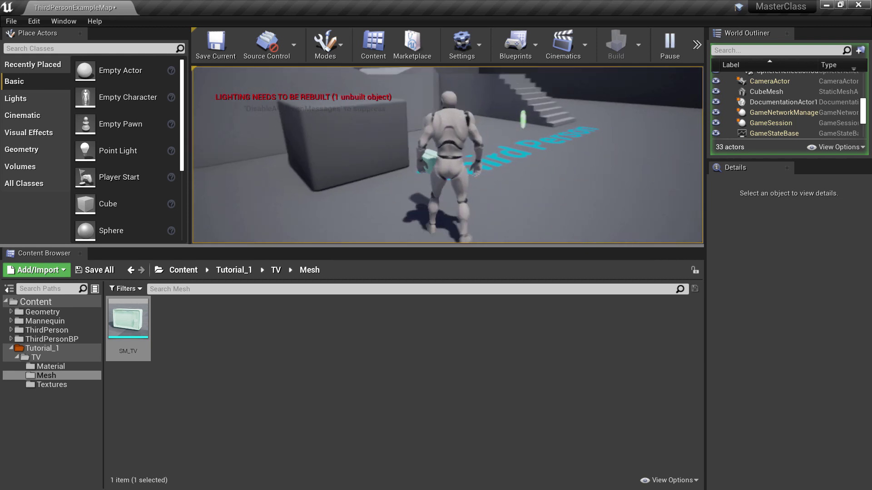
pyautogui.press('w')
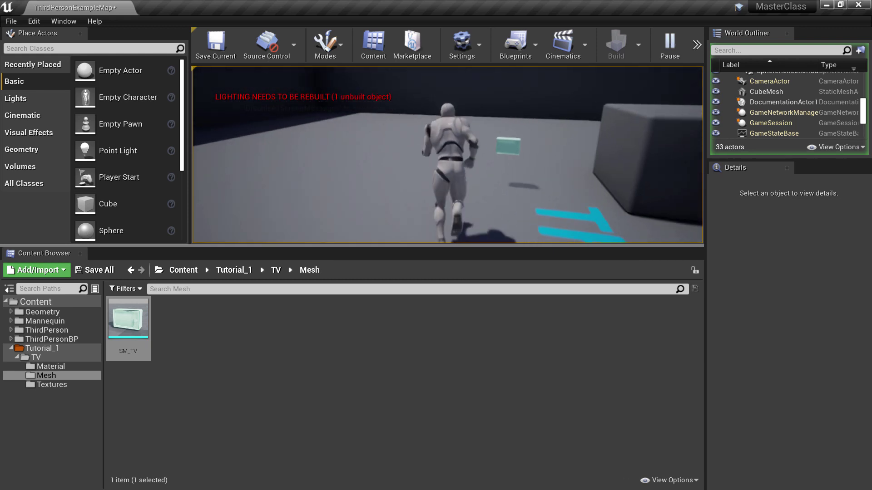
pyautogui.press('w')
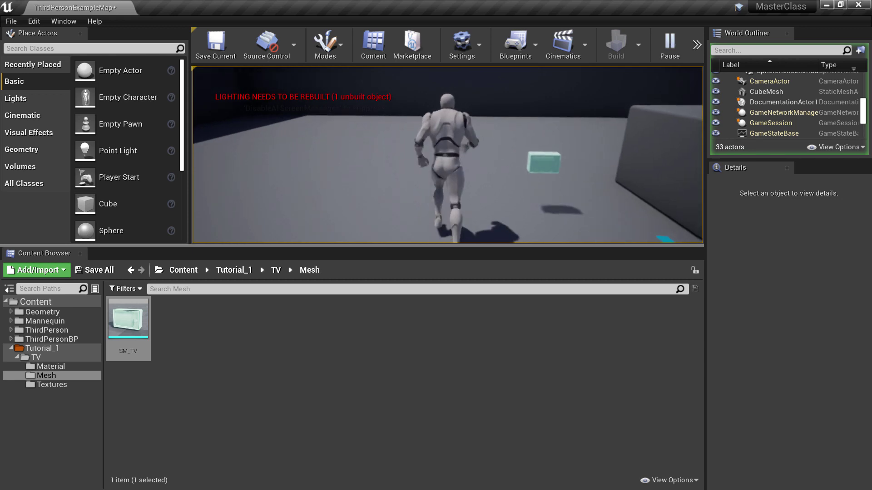
pyautogui.press('s')
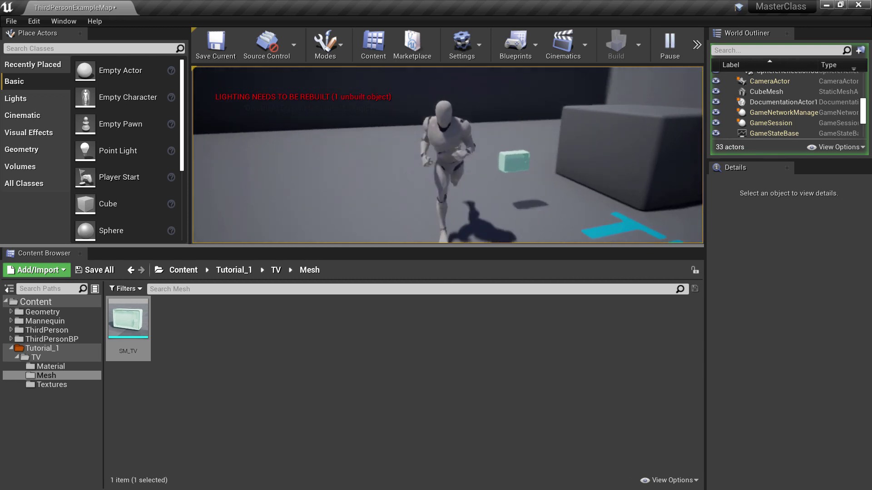
pyautogui.press('d')
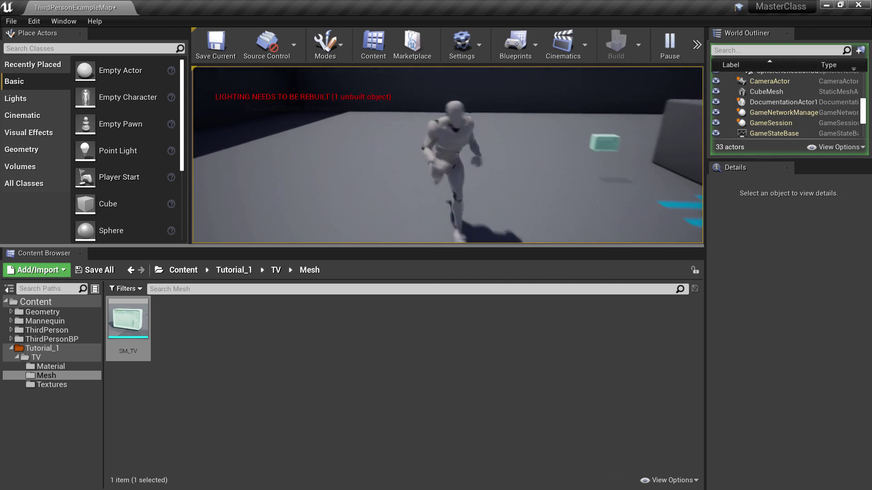
pyautogui.press('w')
pyautogui.press('a')
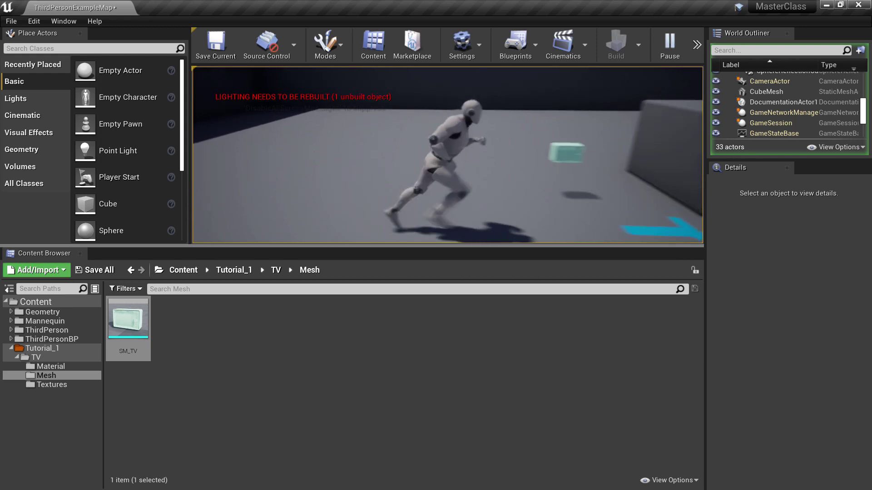
pyautogui.press('w')
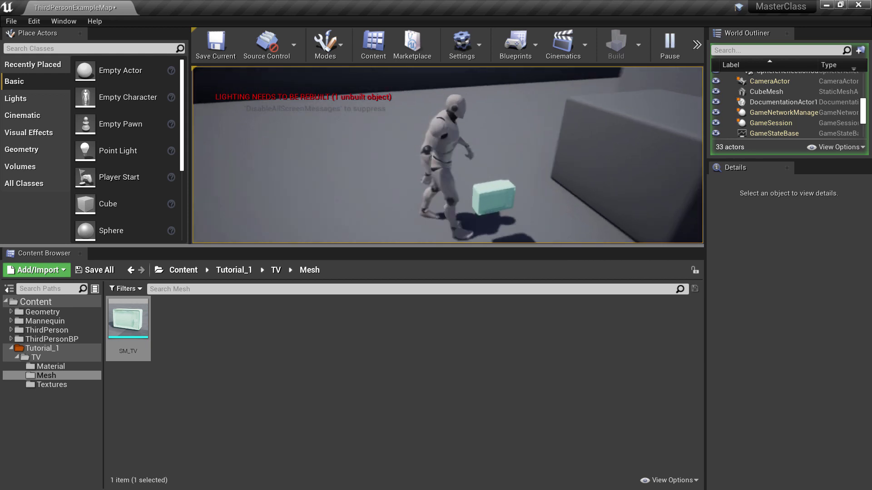
pyautogui.press('s')
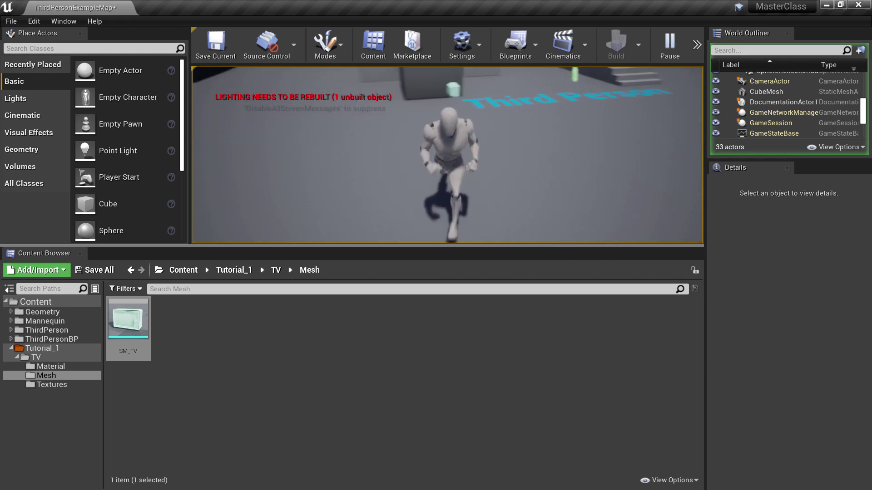
pyautogui.press('w')
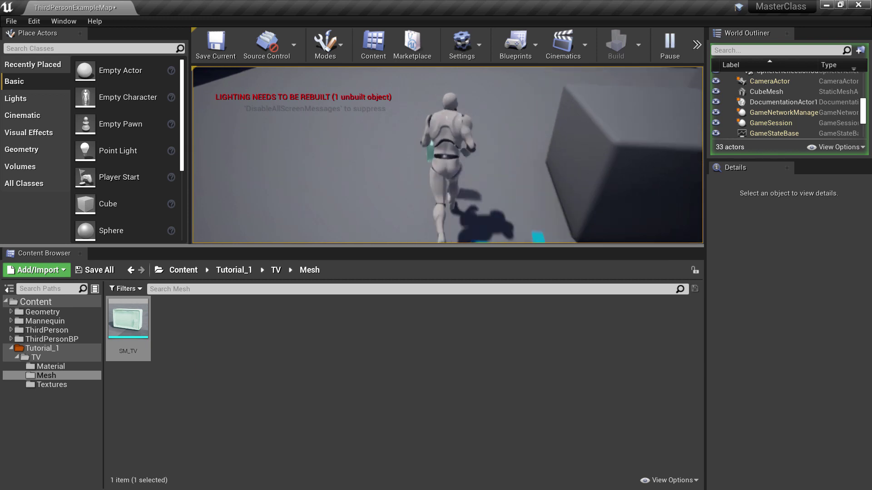
# Walk the character a bit more, then press Esc to end the play session
pyautogui.press('s')
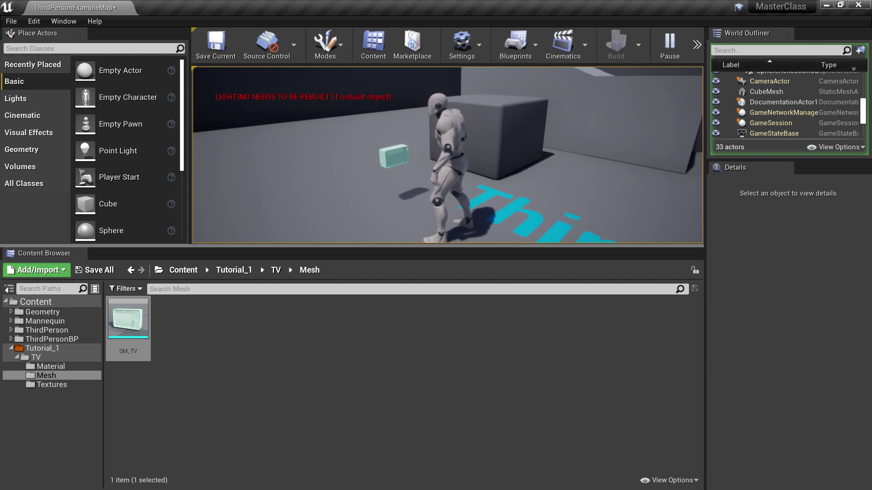
pyautogui.press('Escape')
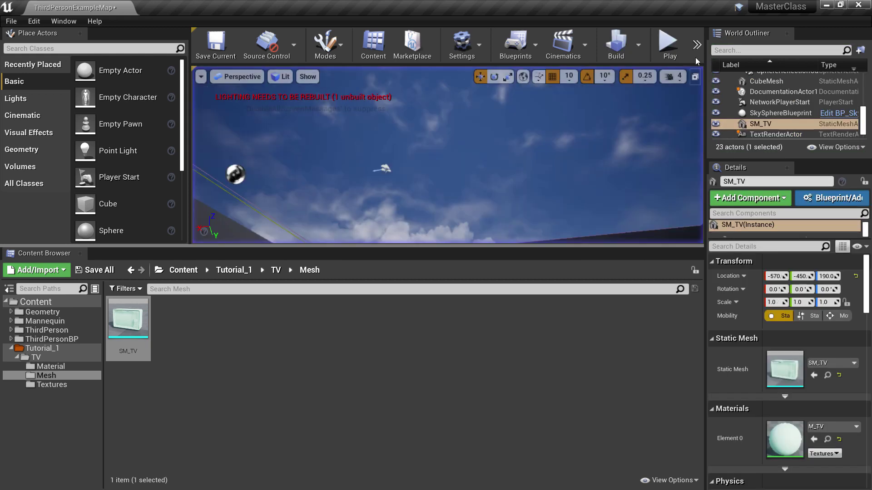